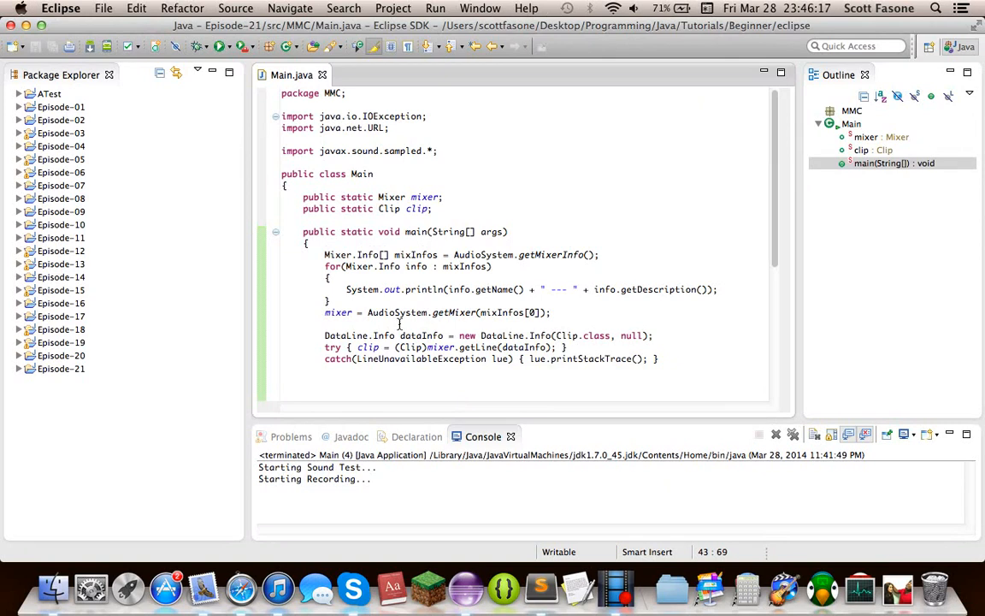
scroll(428, 218, down, 1)
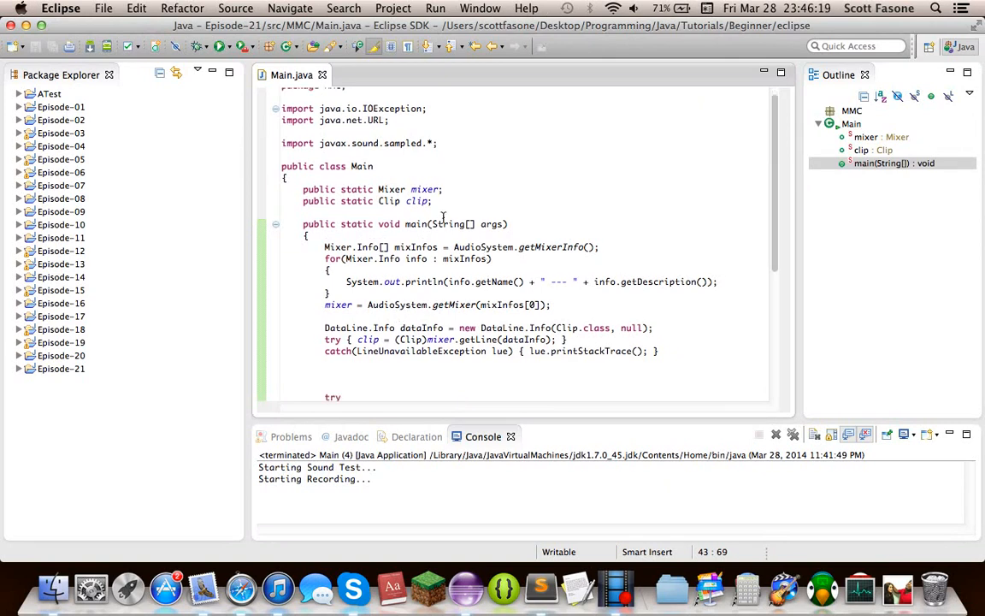
scroll(443, 217, down, 2)
scroll(443, 218, down, 1)
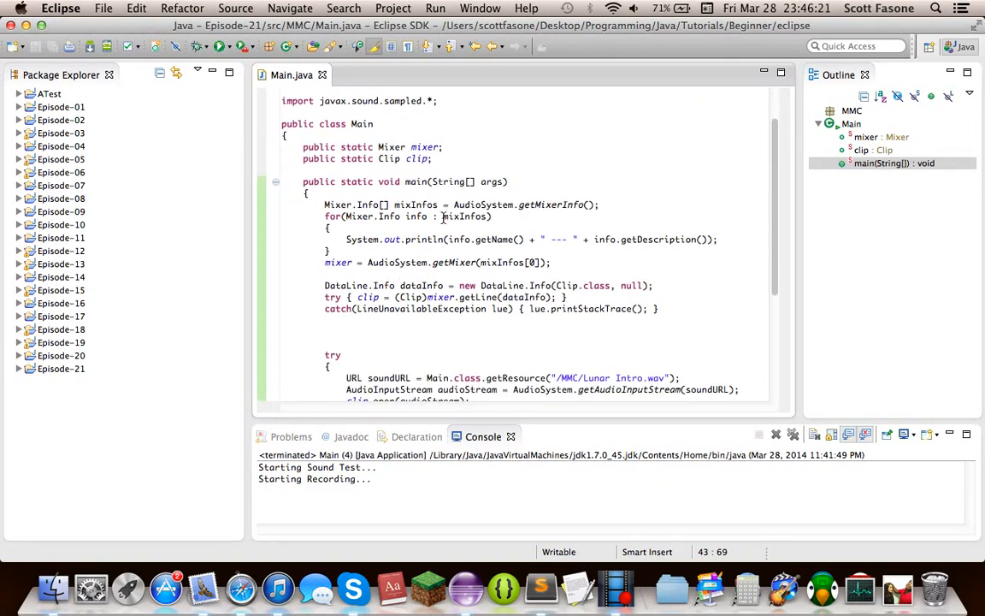
scroll(443, 217, down, 2)
scroll(427, 230, down, 2)
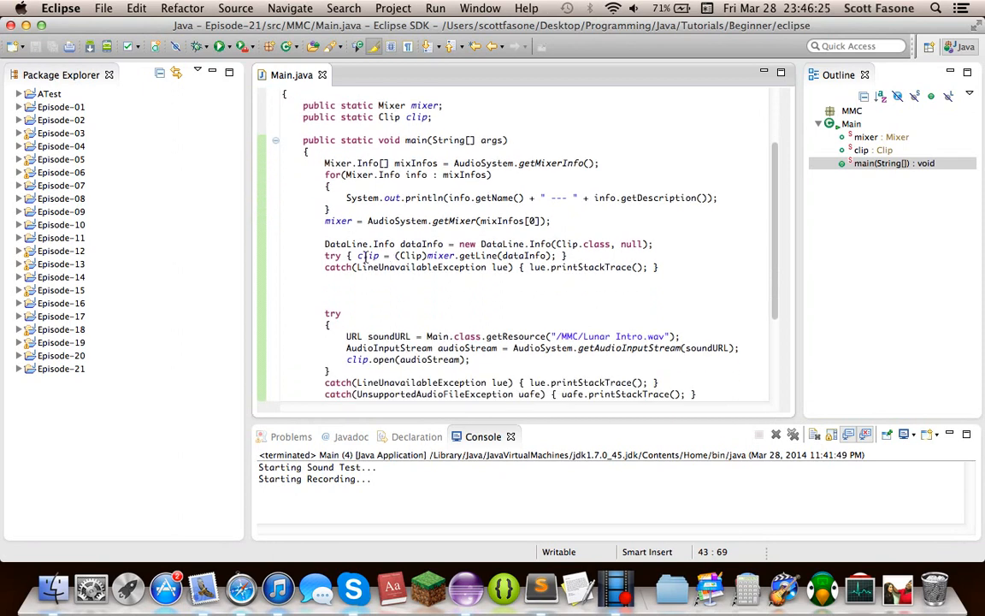
scroll(391, 258, up, 2)
scroll(391, 259, up, 4)
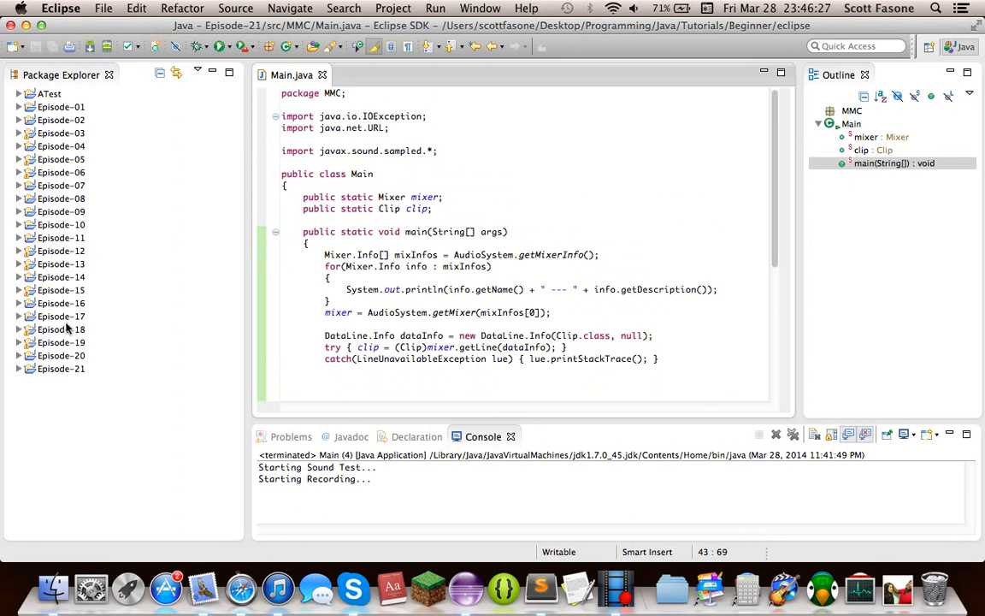
Step: Create a new Java project named Episode-22 and expand it in the Package Explorer
click(23, 47)
click(51, 62)
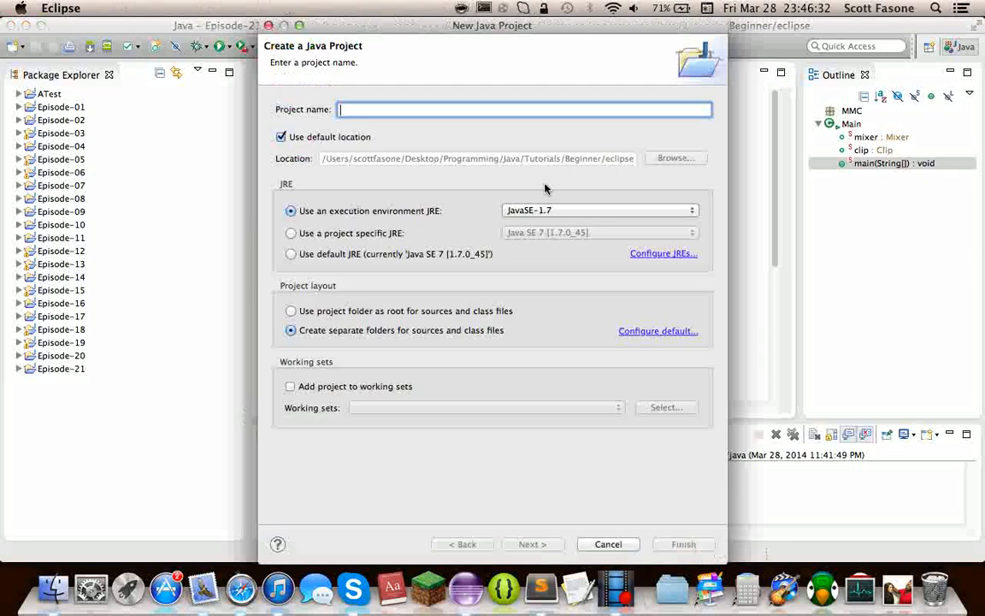
text(Epi)
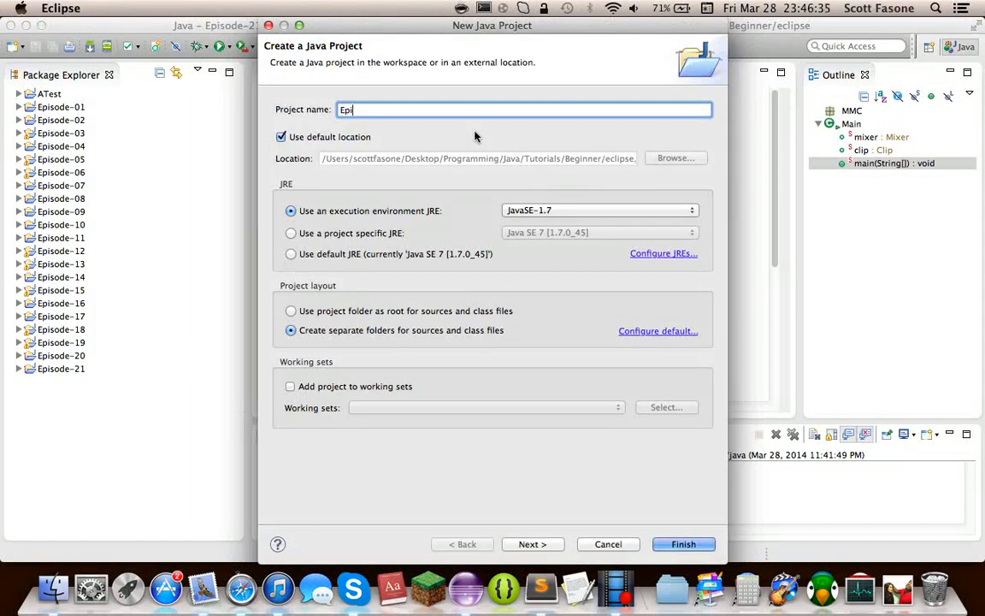
text(sode-)
text(22)
key(Return)
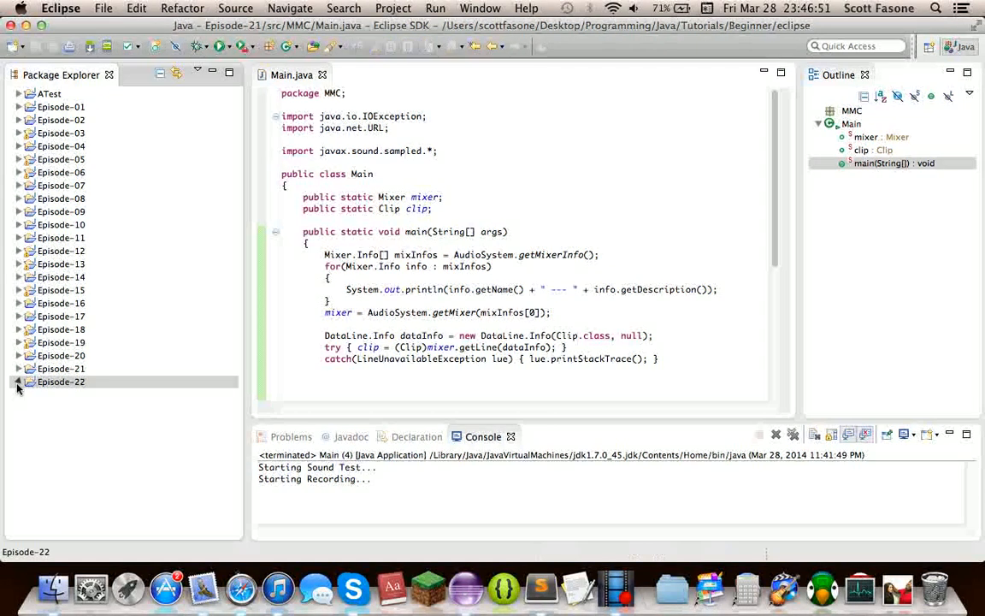
click(18, 381)
Step: Under src, create package MMC and a new class Main inside it
click(56, 395)
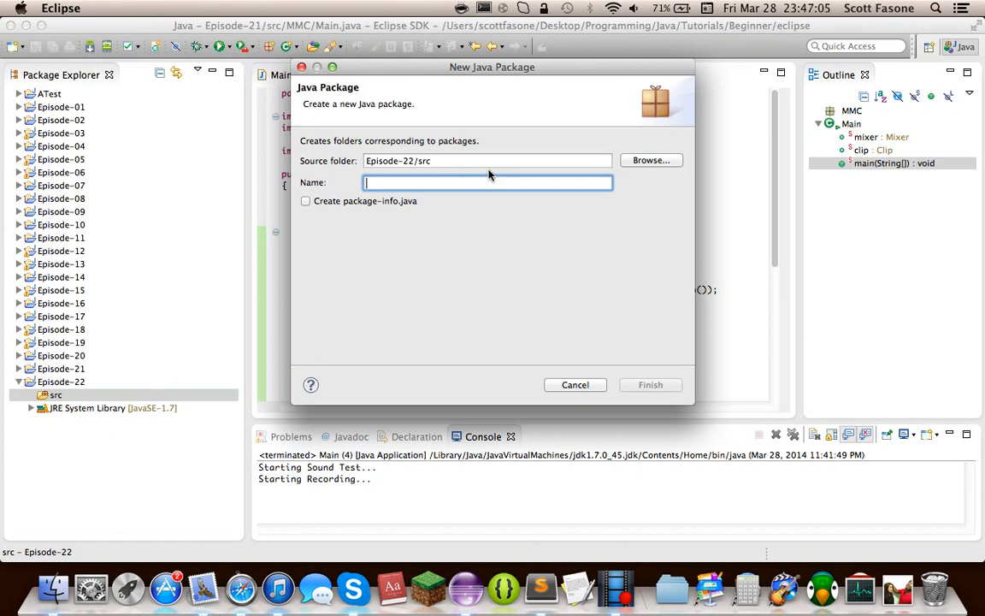
text(MMC)
key(Return)
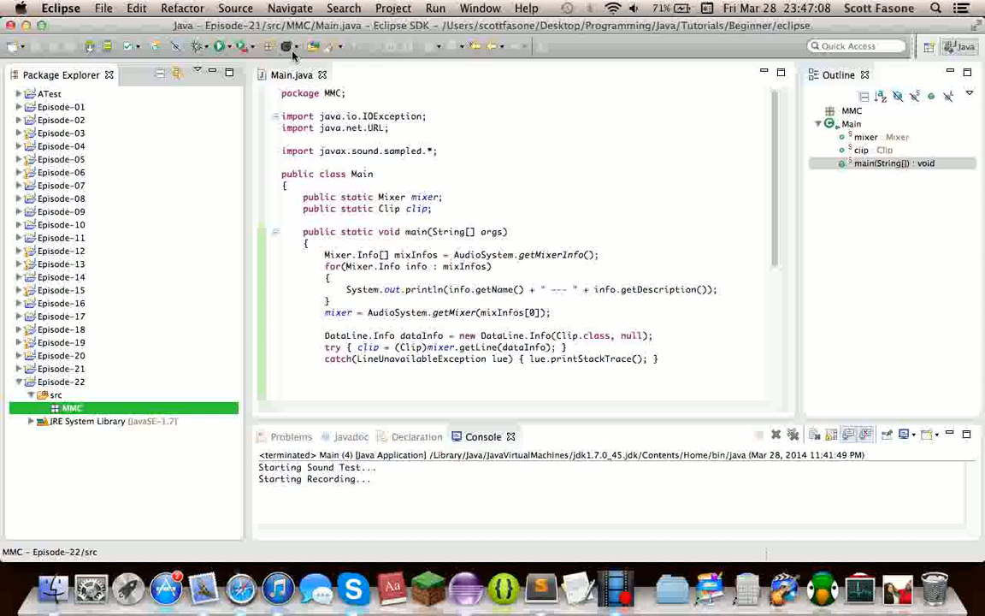
click(287, 47)
text(Main)
key(Return)
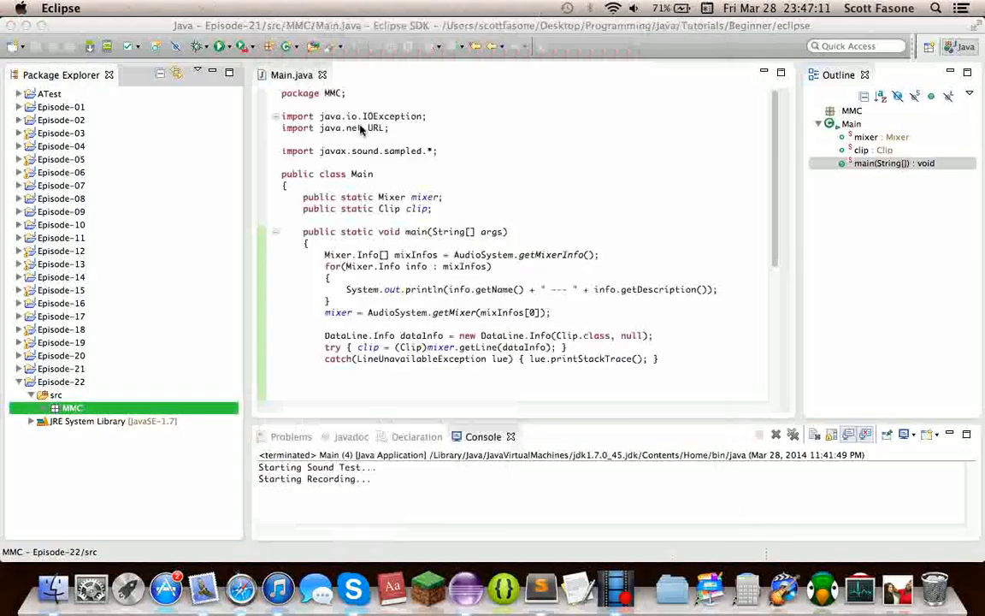
Step: Write public static void main(String[] args) with braces inside Main and save
click(378, 117)
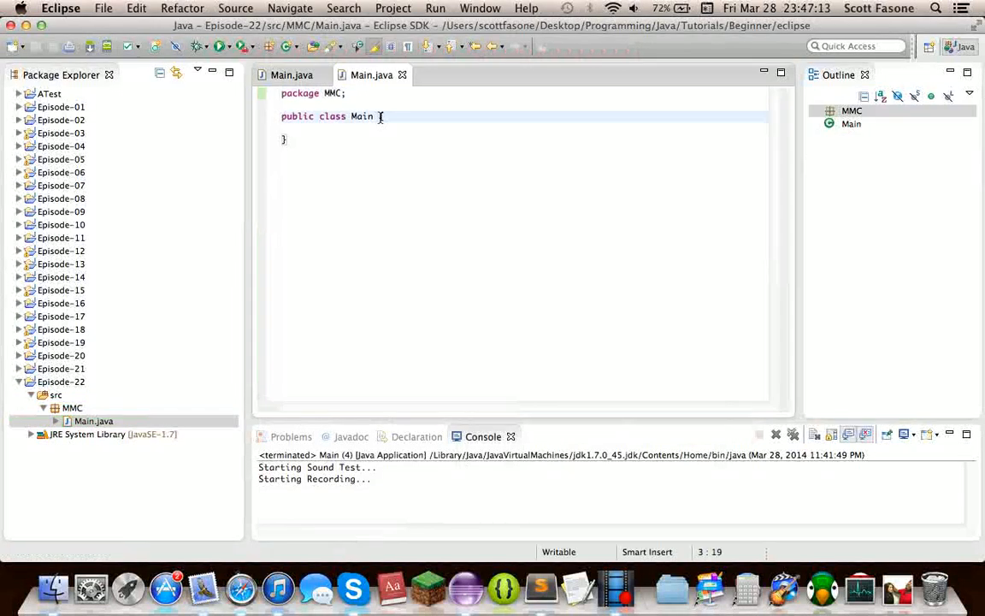
key(Return)
key(Down)
key(Return)
key(Return)
key(Tab)
text(pu)
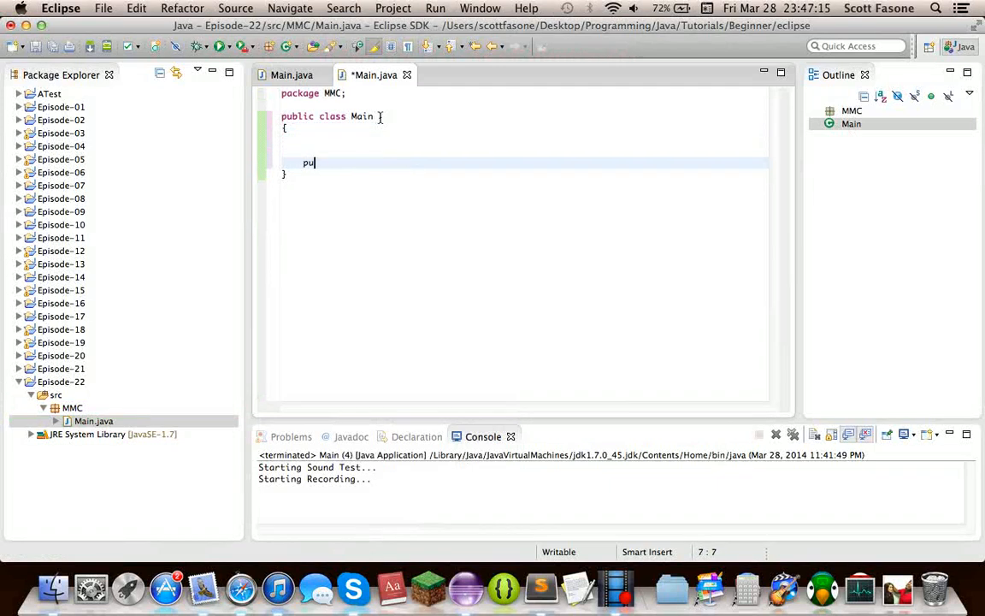
text(blic static void)
text( main(String[]s)
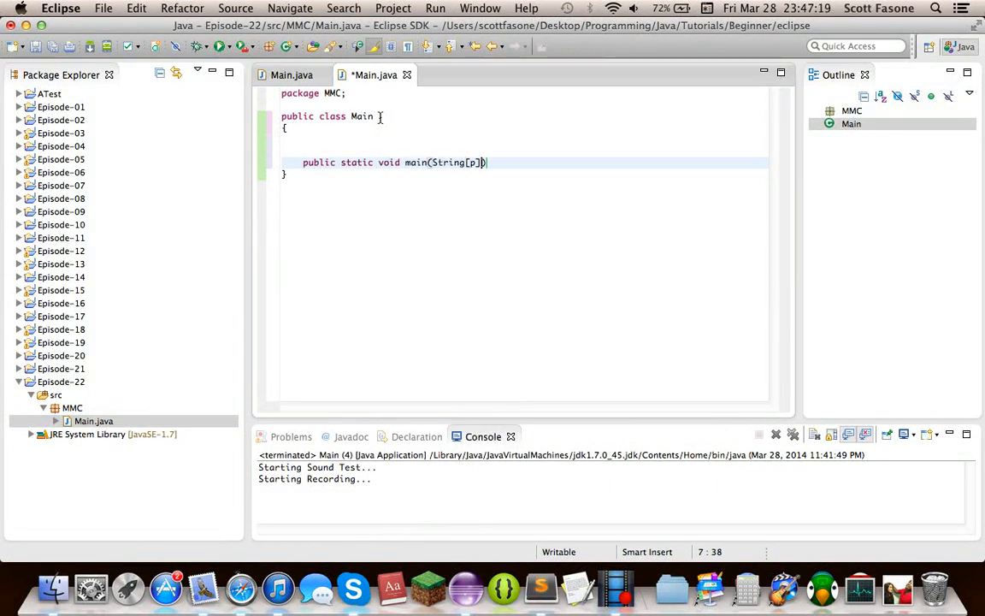
key(BackSpace)
key(BackSpace)
text(] ar)
text(gs))
key(Return)
text({)
key(Return)
key(super+s)
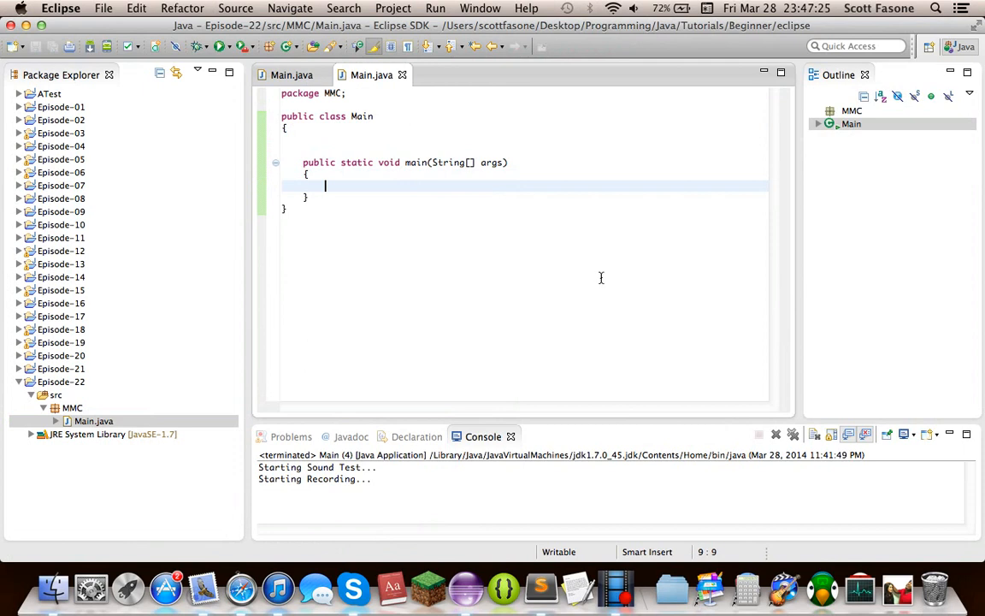
text(System.o)
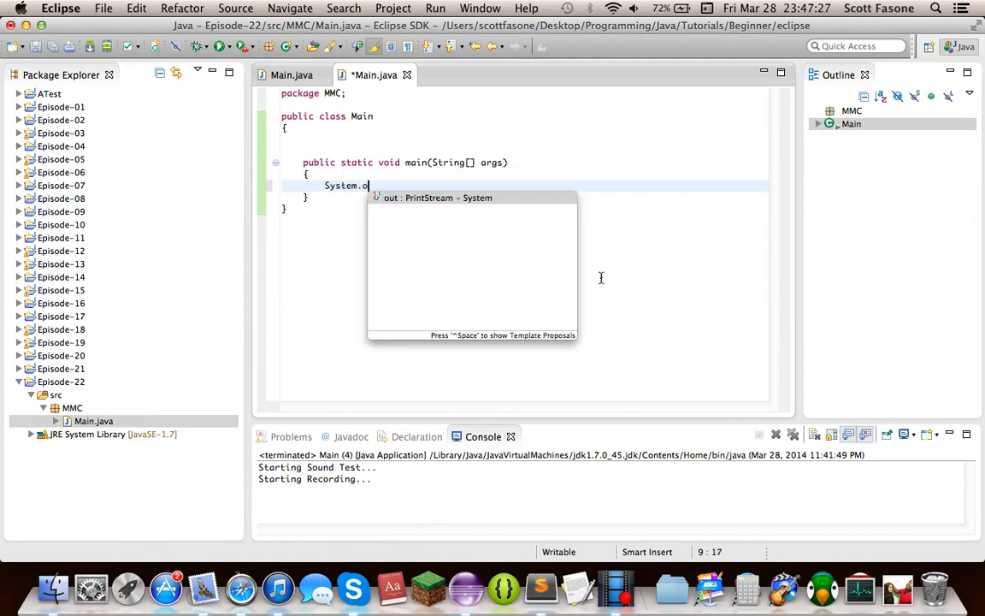
text(ut.println();)
Step: Add System.out.println("Starting Sound Test..."); inside main with blank lines below
key(Left)
key(Left)
text(")
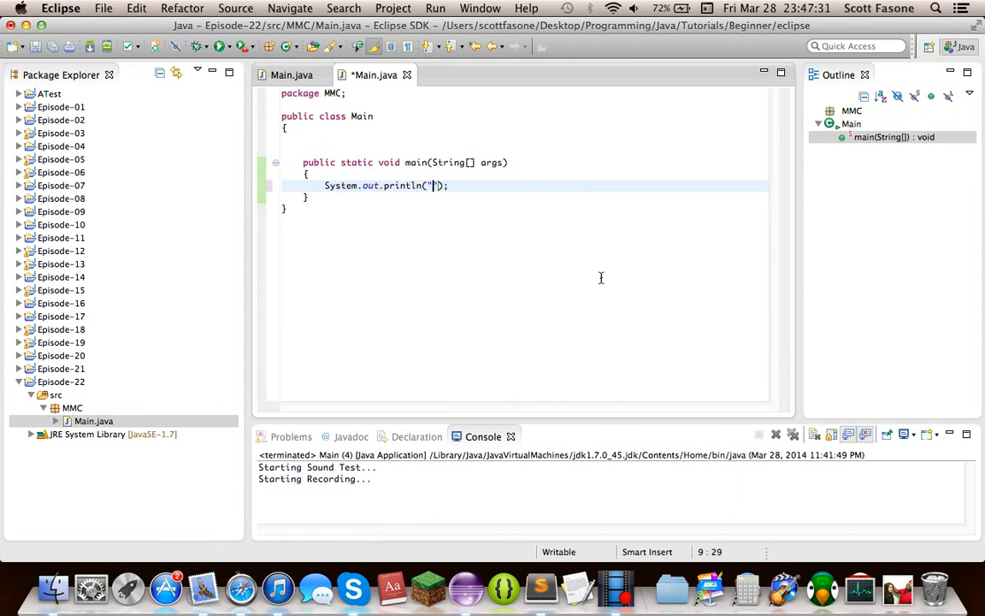
text(Starting )
text(Sound rec)
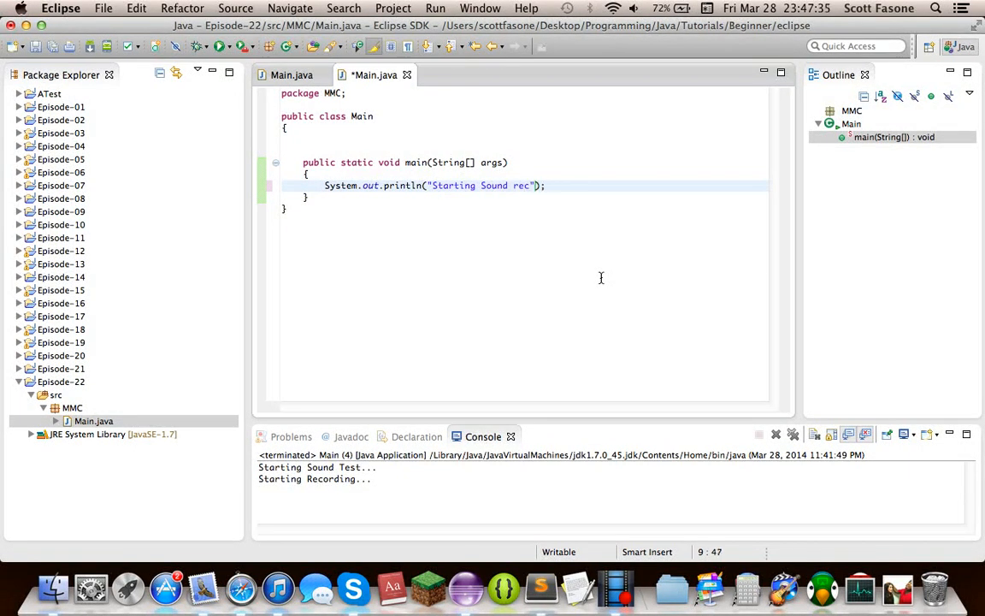
key(BackSpace)
key(BackSpace)
key(BackSpace)
text(Test..."))
text(;)
key(Return)
key(Return)
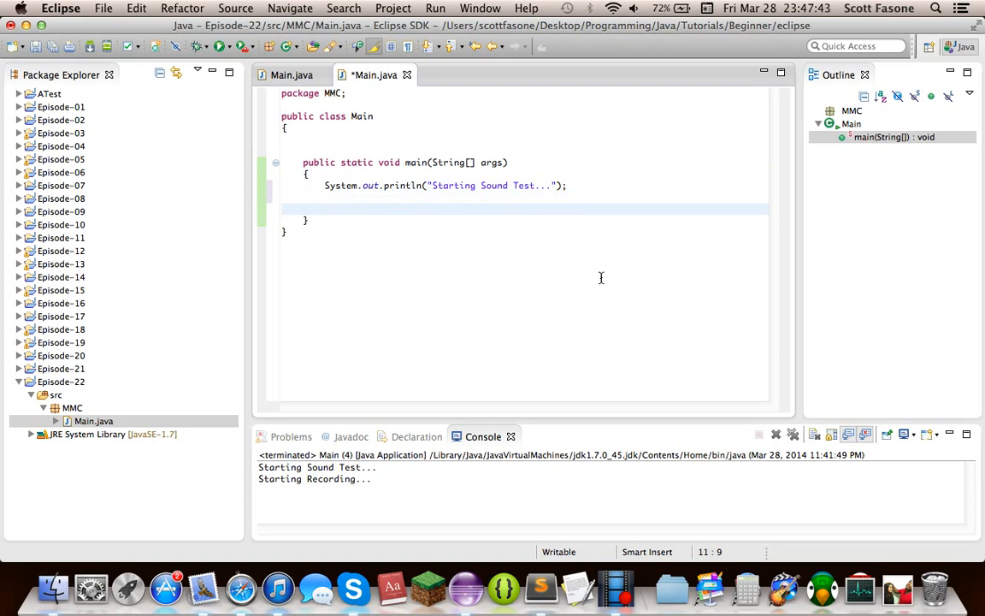
text(try)
Step: Begin a try block and declare AudioFormat format = new AudioFormat(); inside it
key(Return)
text({)
key(Return)
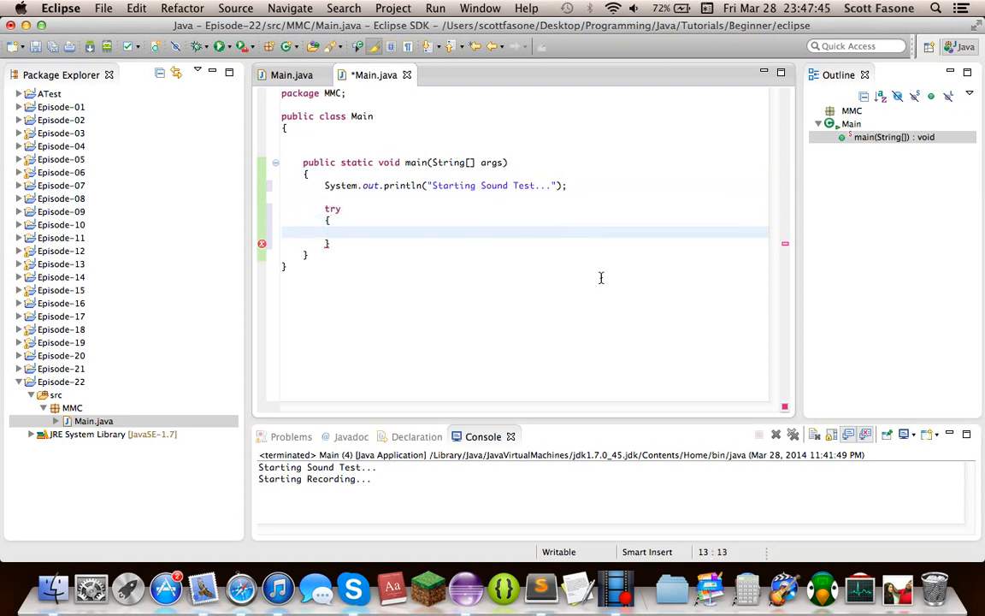
key(Down)
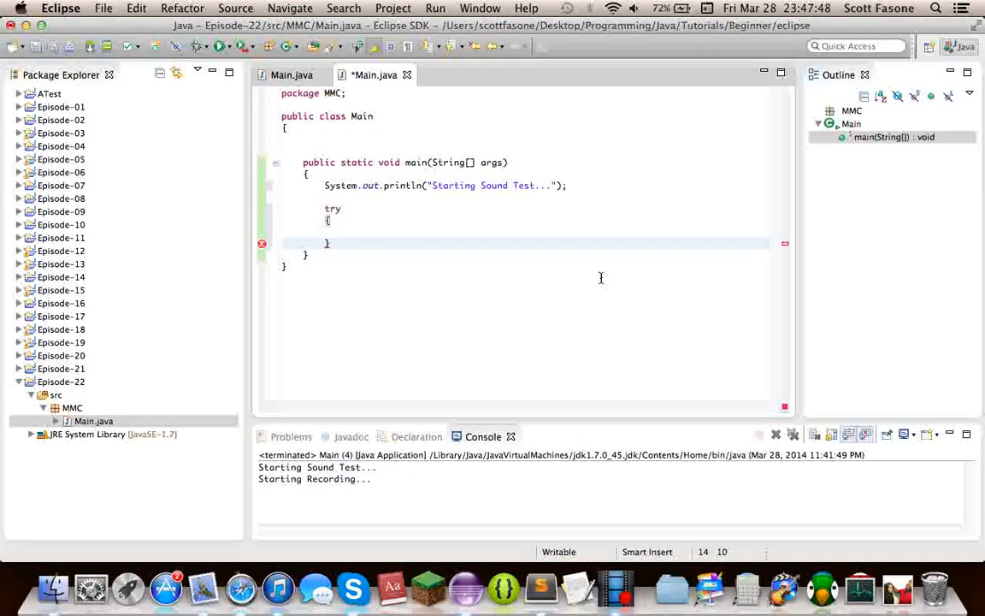
click(454, 228)
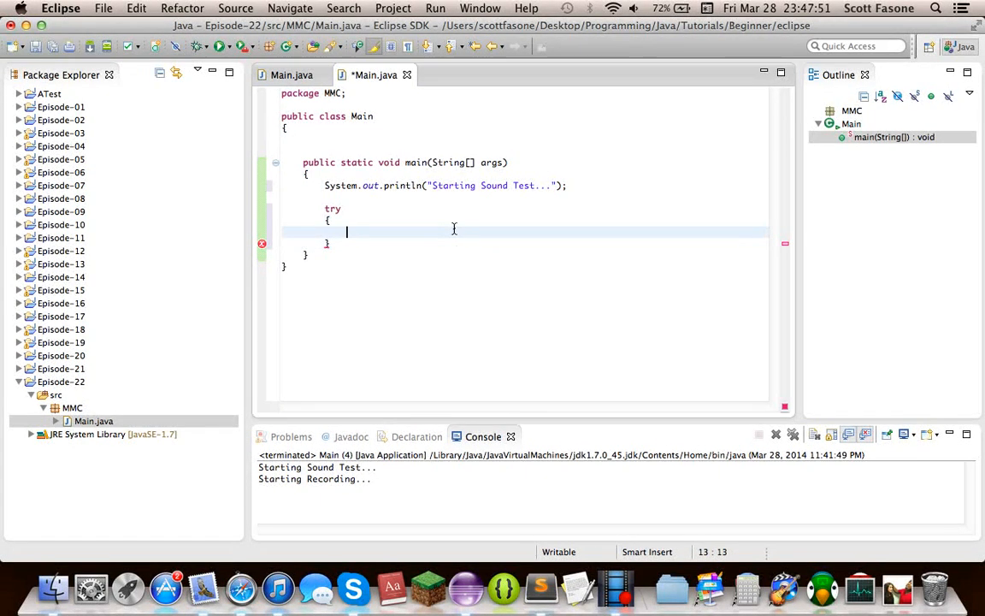
text(Audio)
text(Format)
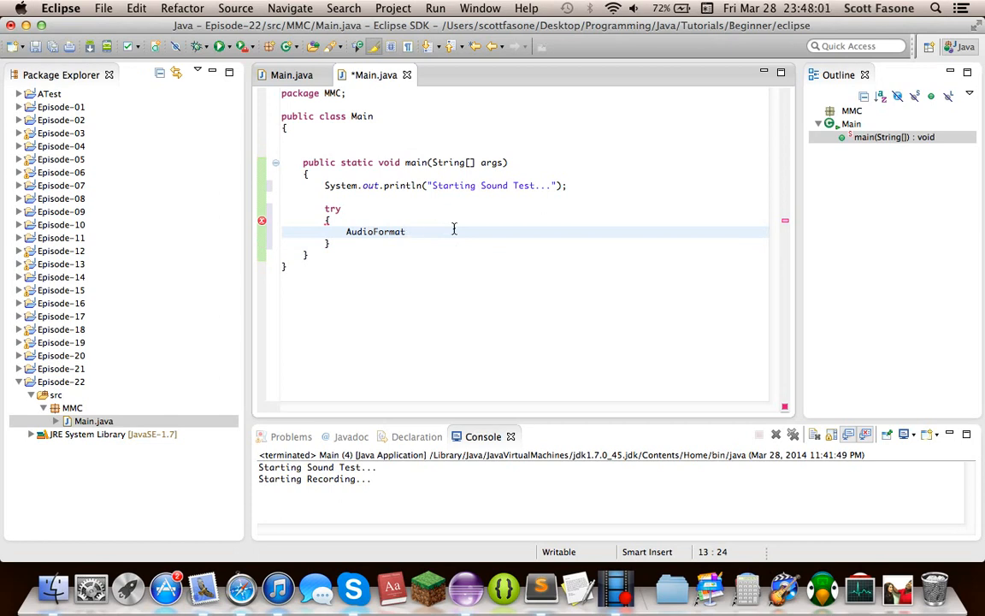
text( format)
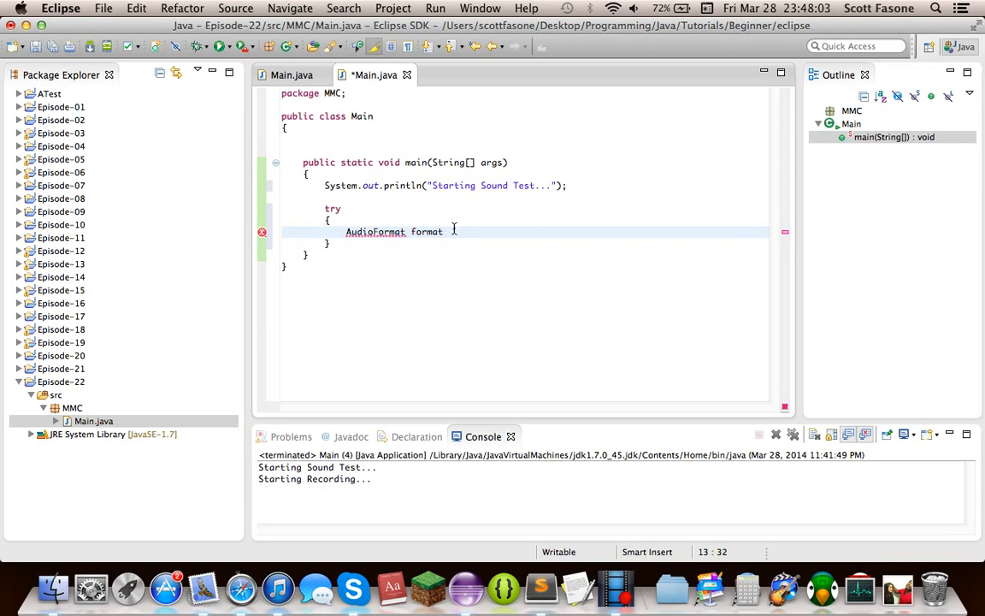
text( new)
key(BackSpace)
key(BackSpace)
key(BackSpace)
text(new )
text(AudioFormat()
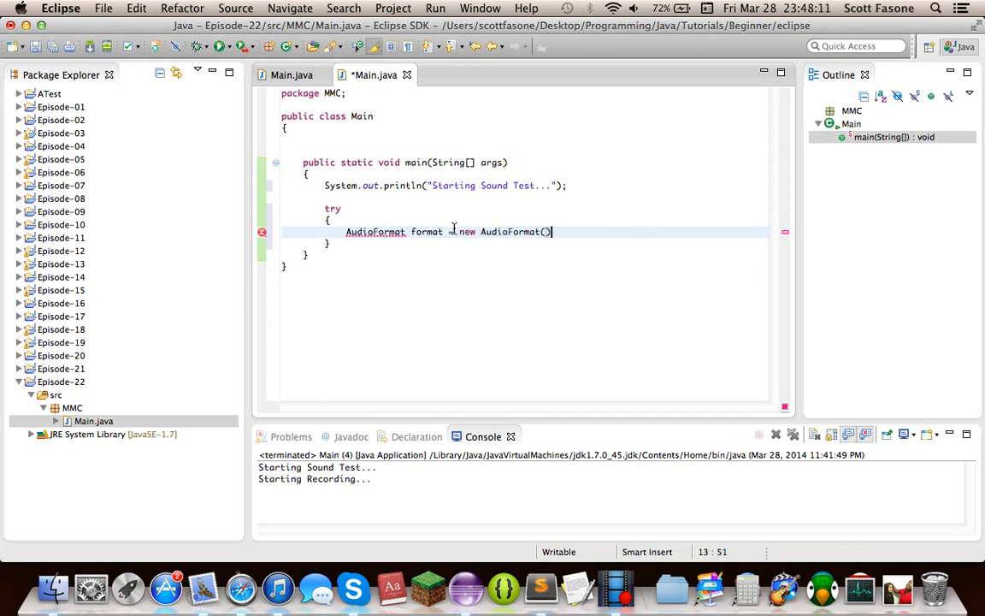
text();)
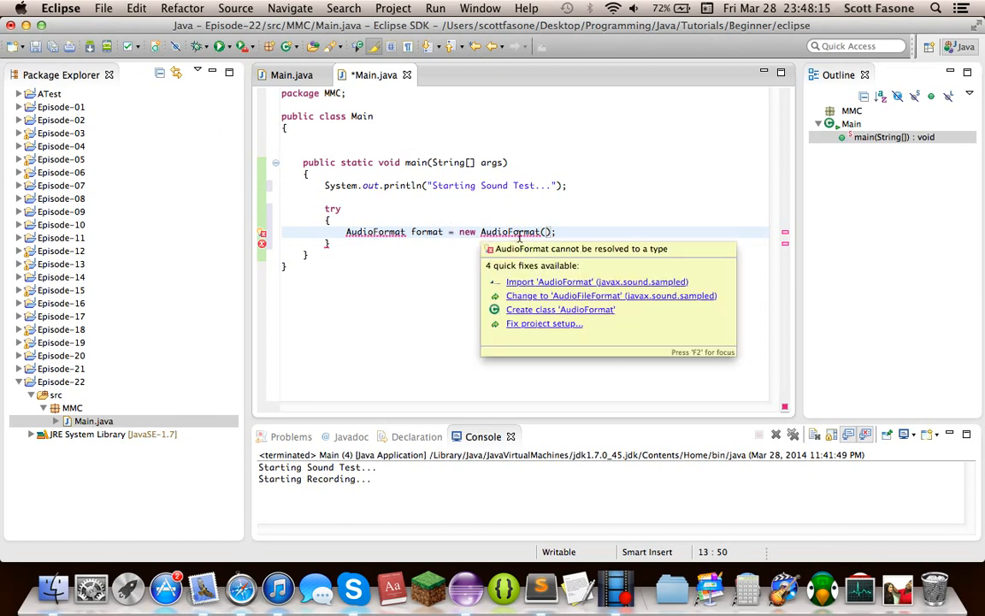
Step: Import AudioFormat, add constructor arguments and set the encoding to AudioFormat.Encoding.PCM_SIGNED
click(526, 282)
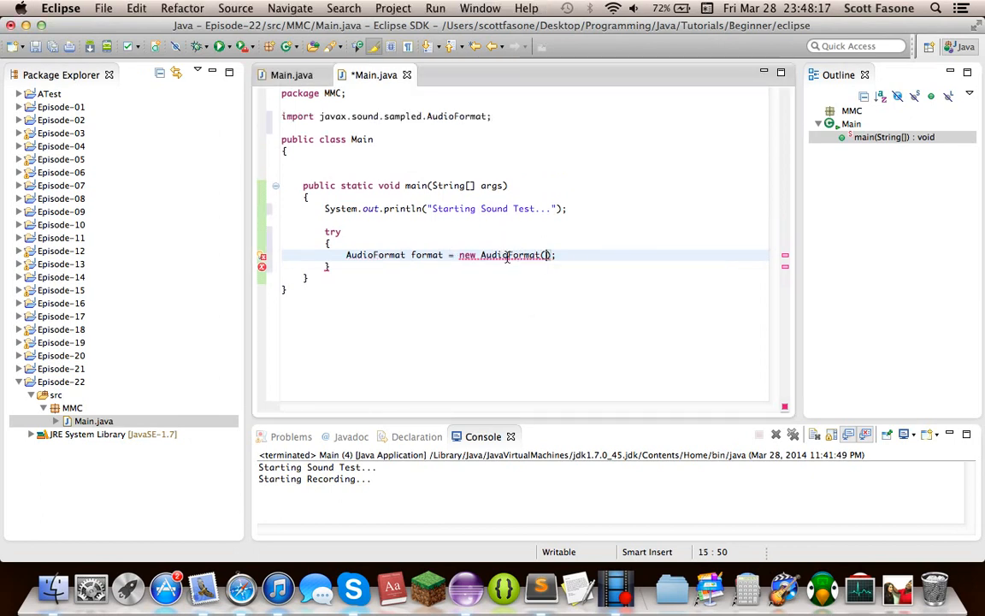
mouse_move(511, 232)
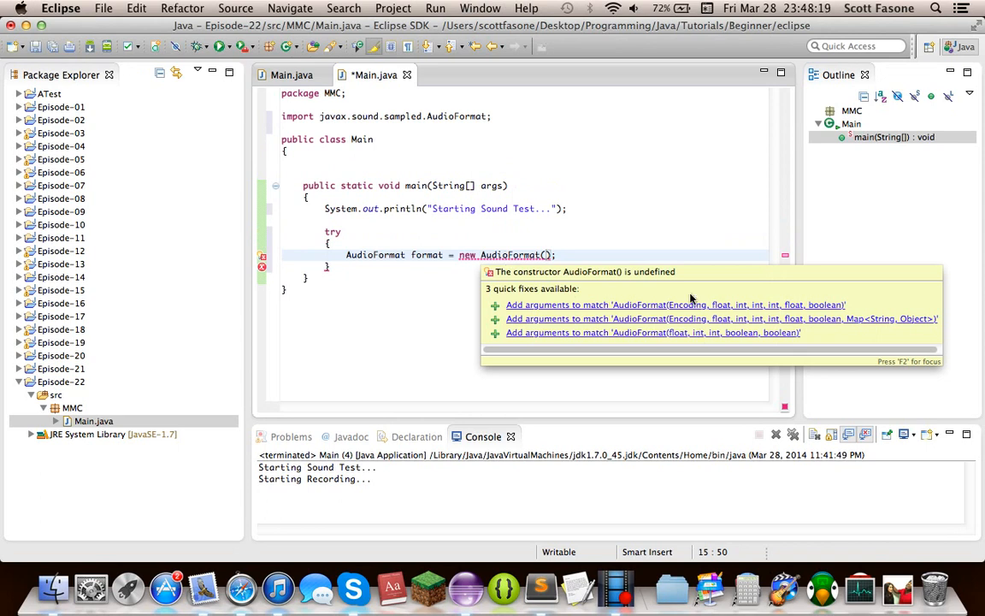
click(684, 305)
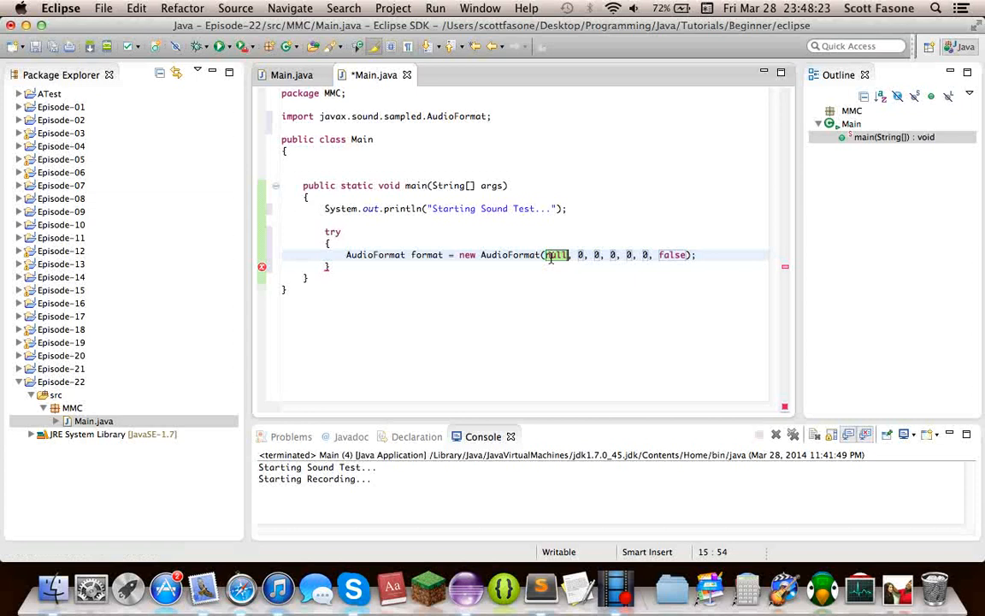
text(Audio)
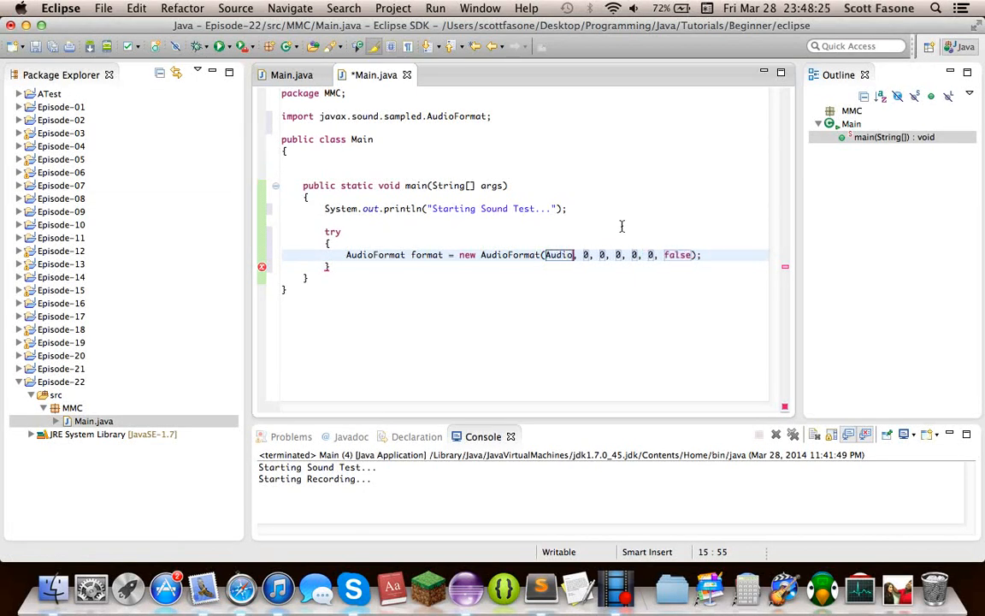
text(Format)
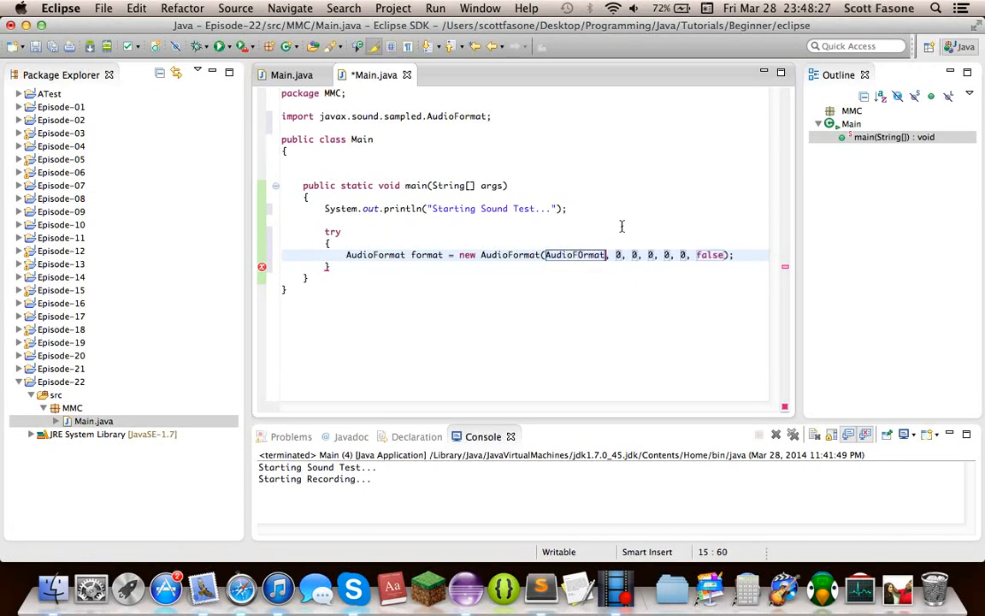
key(BackSpace)
key(BackSpace)
key(BackSpace)
key(BackSpace)
text(orm)
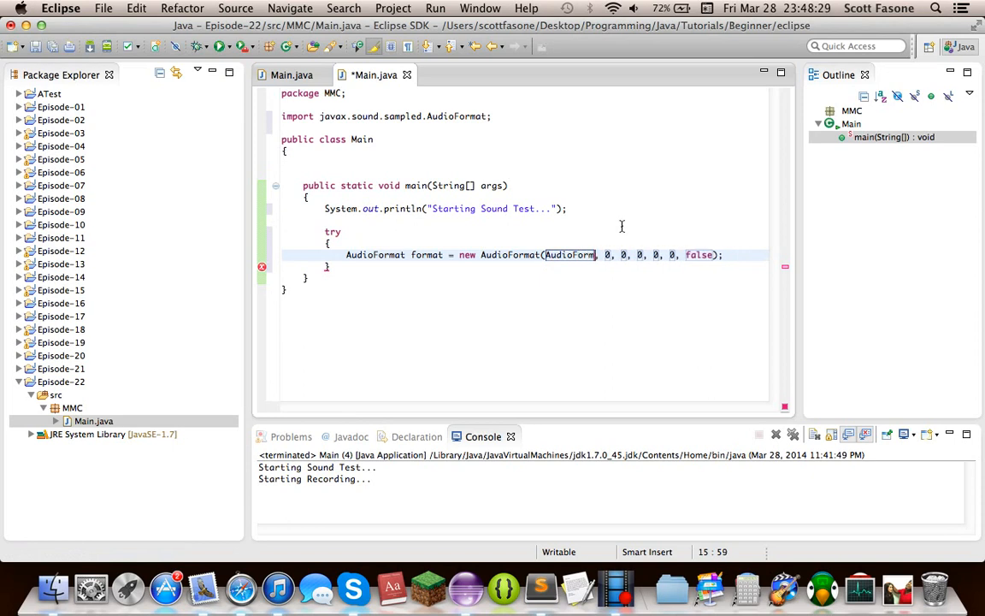
text(at.)
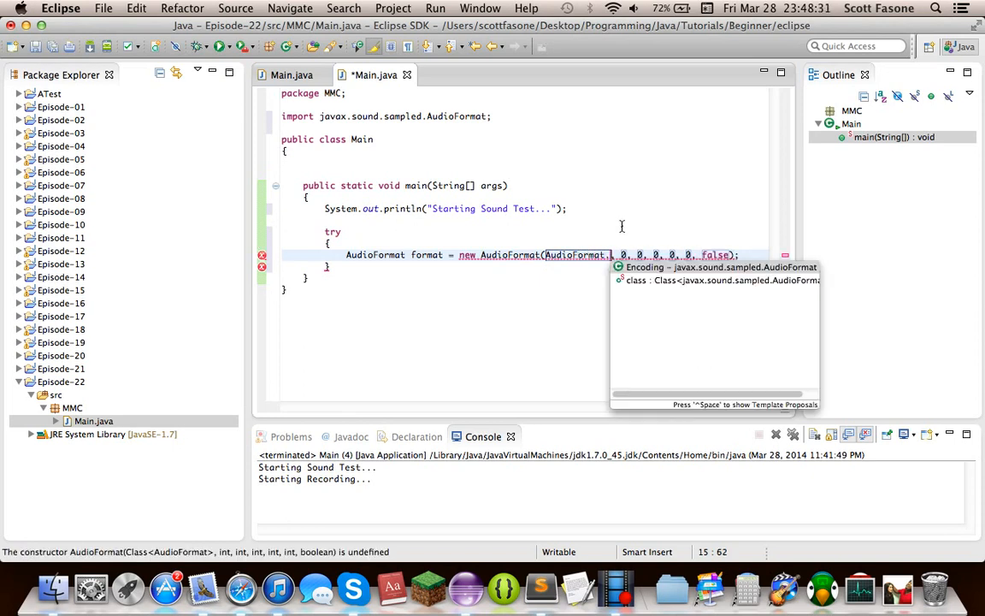
key(Return)
text(.)
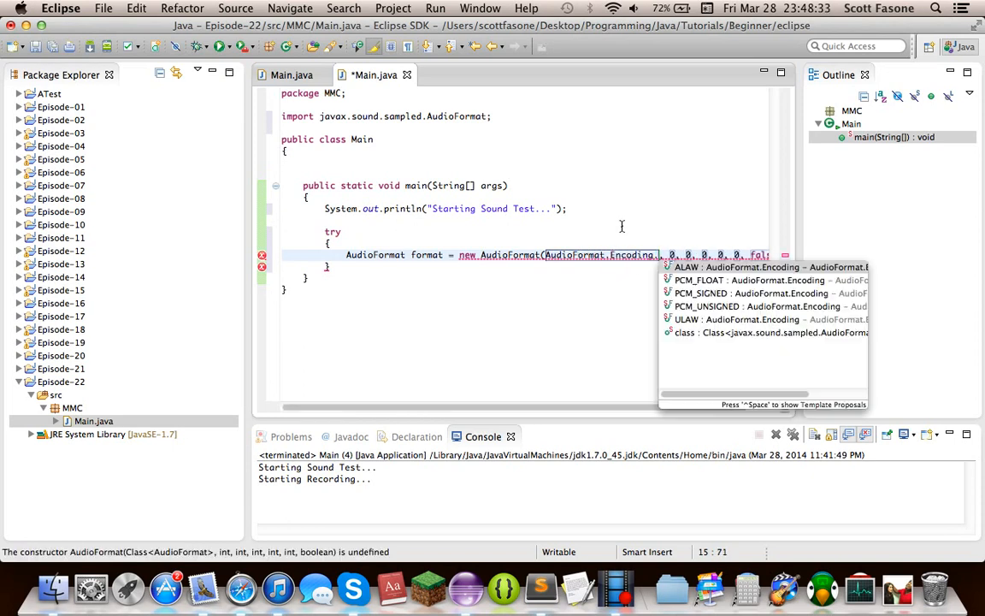
key(Down)
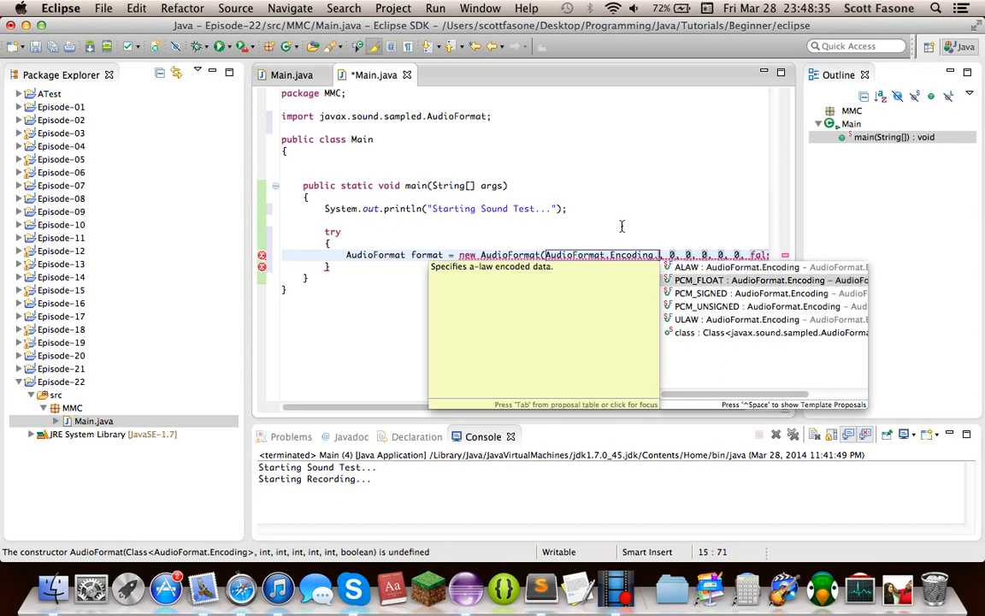
key(Down)
key(Down)
key(Up)
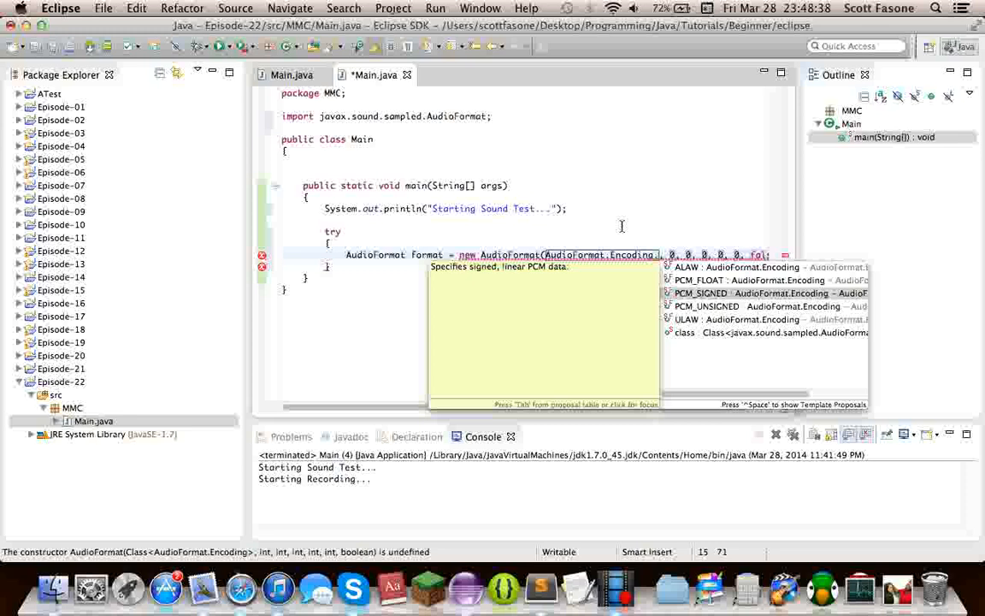
key(Return)
scroll(556, 208, right, 3)
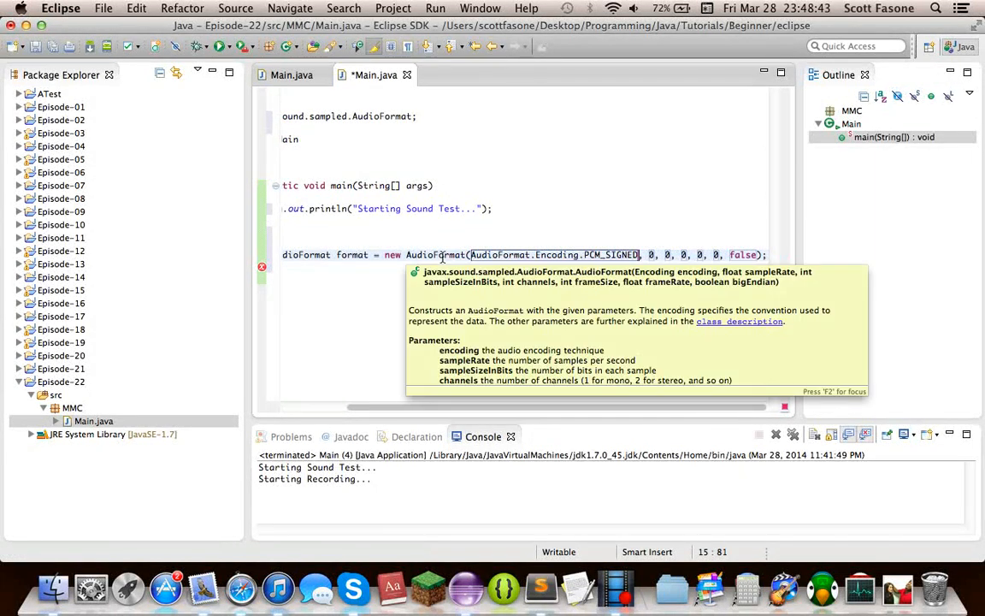
mouse_move(436, 255)
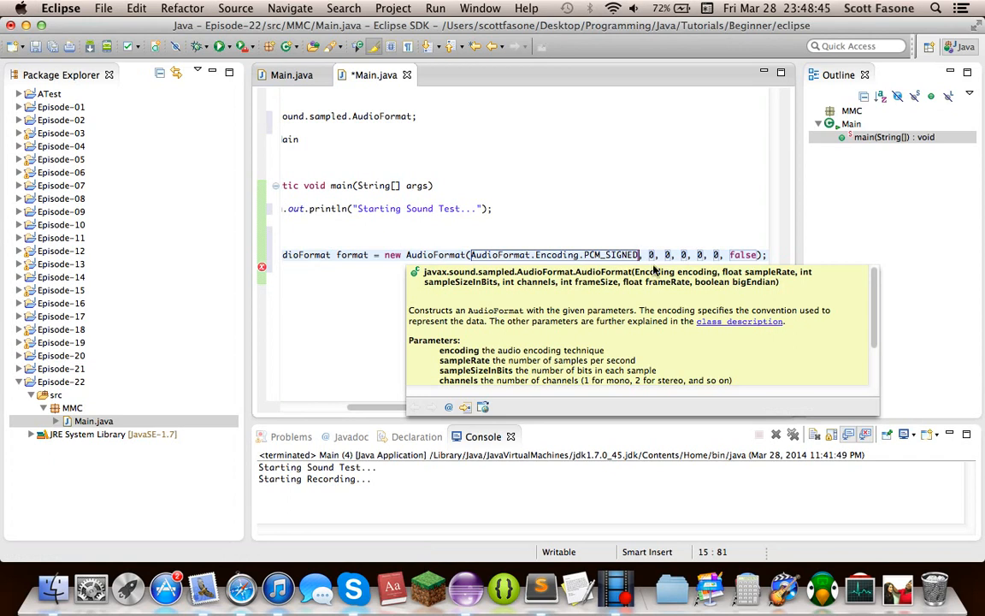
Step: Fill the remaining constructor arguments: 44100, 16, 2, 4, 44100 and false
click(655, 255)
key(BackSpace)
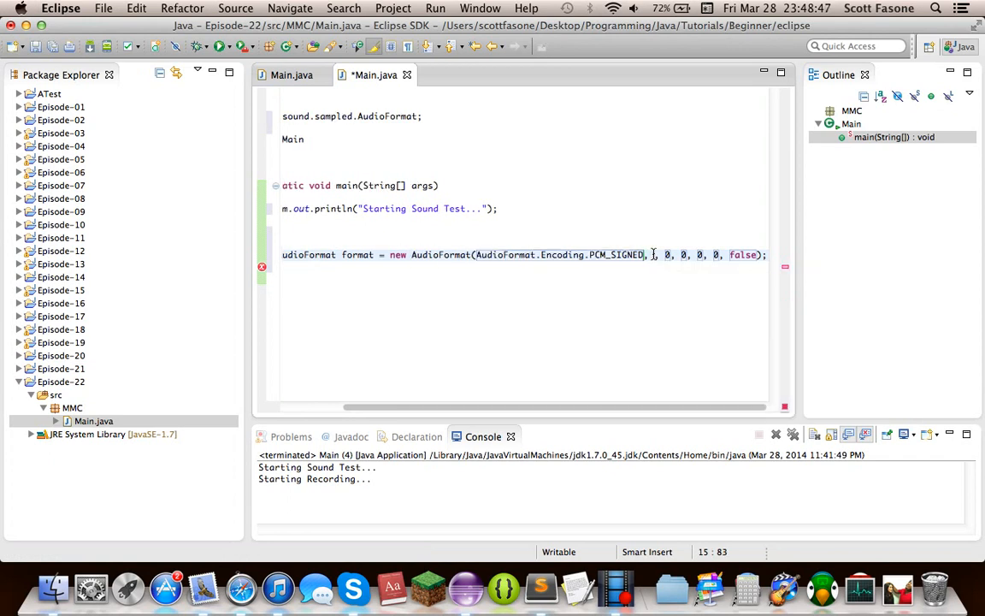
text(4)
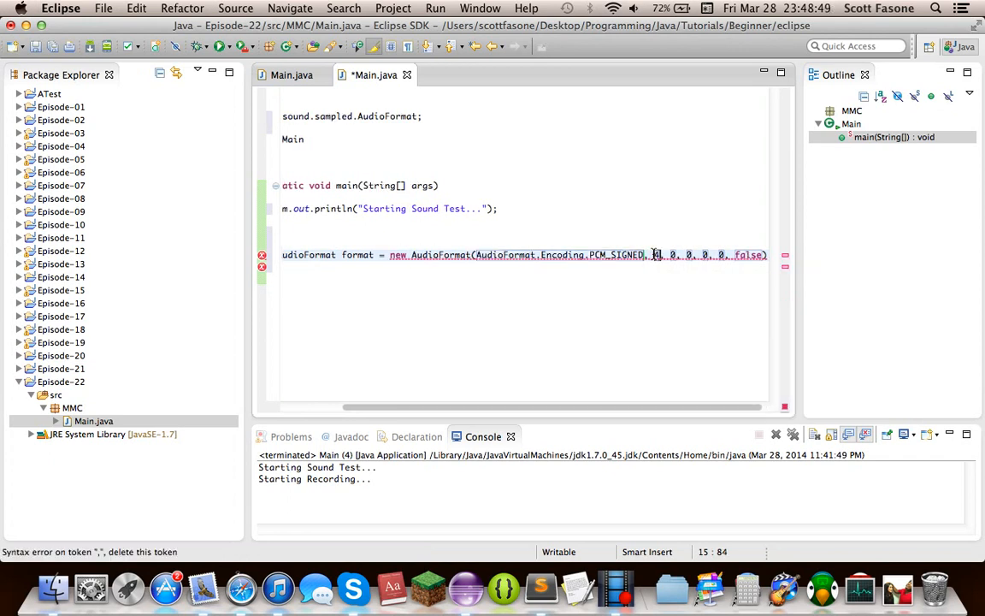
text(4100)
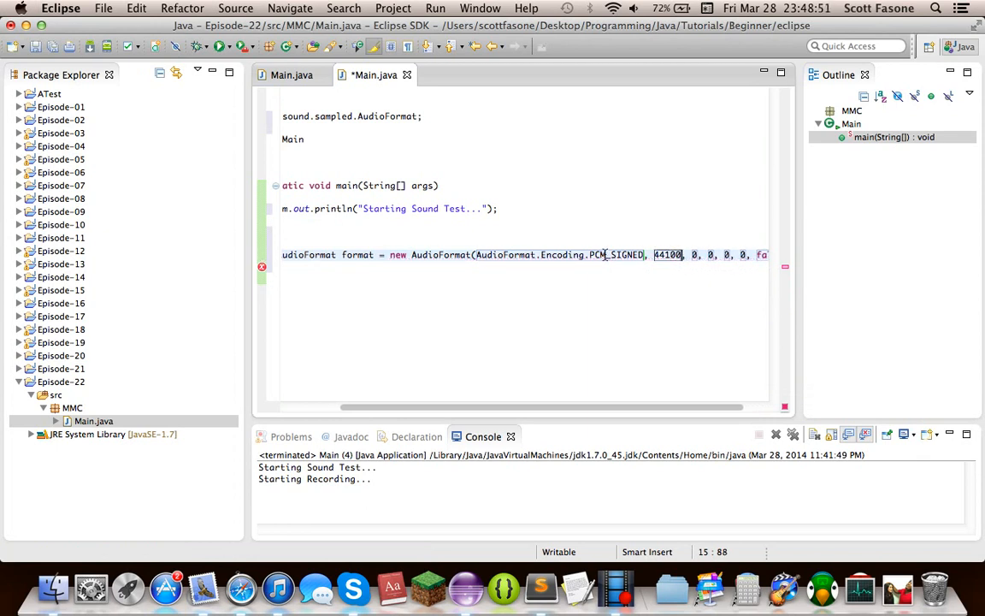
scroll(342, 256, right, 2)
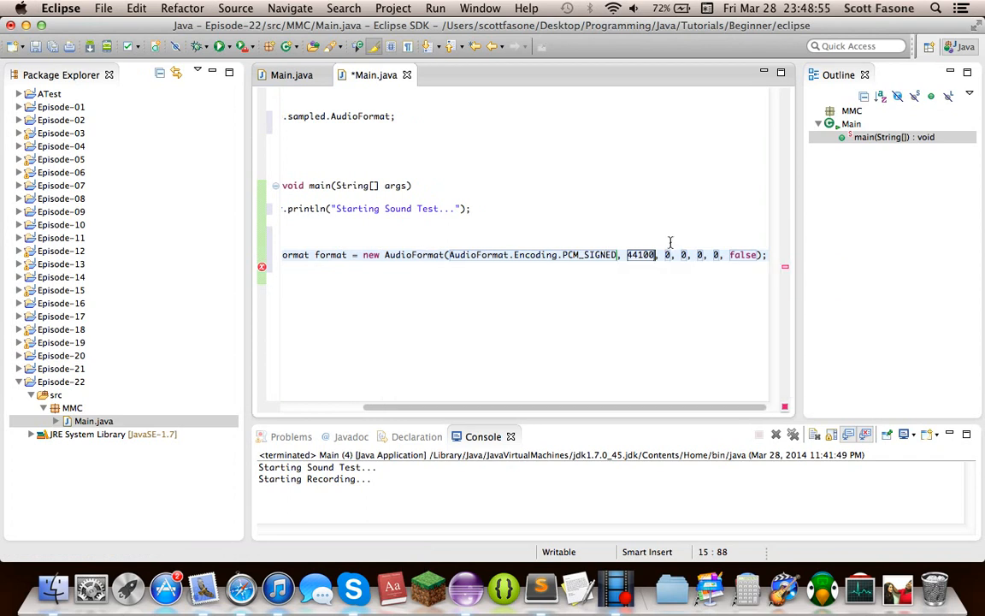
key(Tab)
text(16)
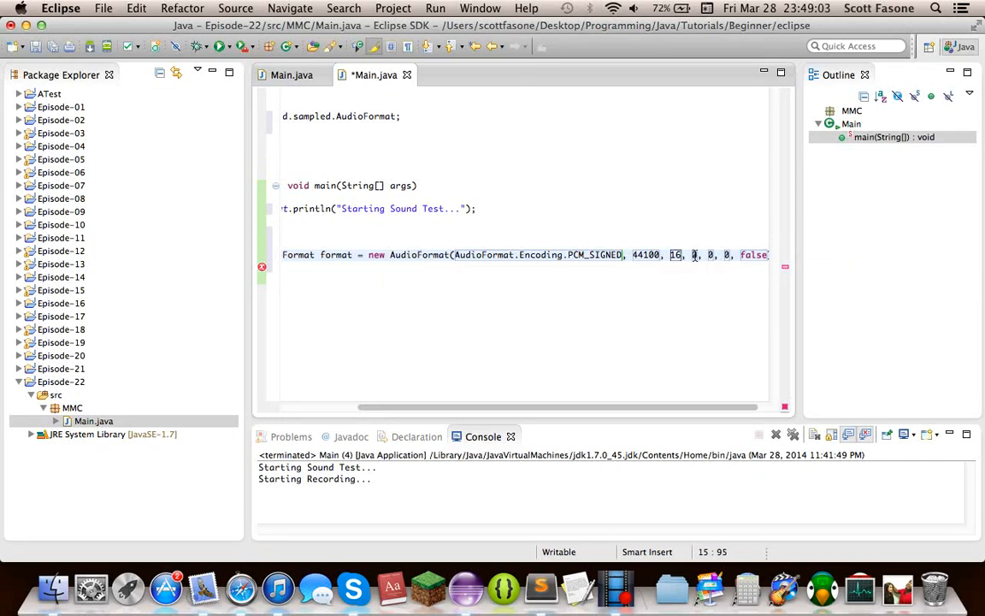
text(2)
mouse_move(418, 255)
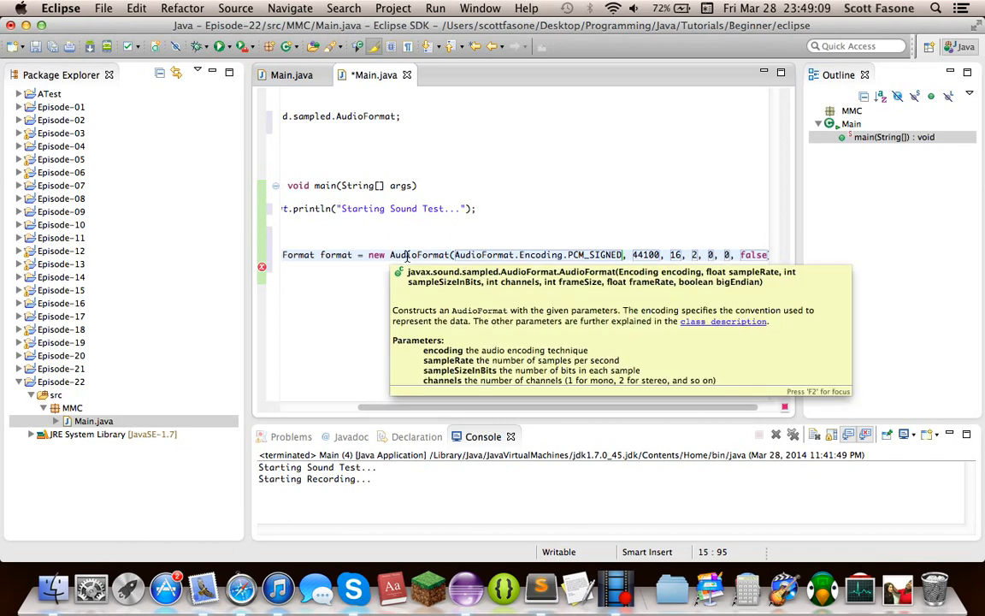
key(Right)
key(Right)
key(Right)
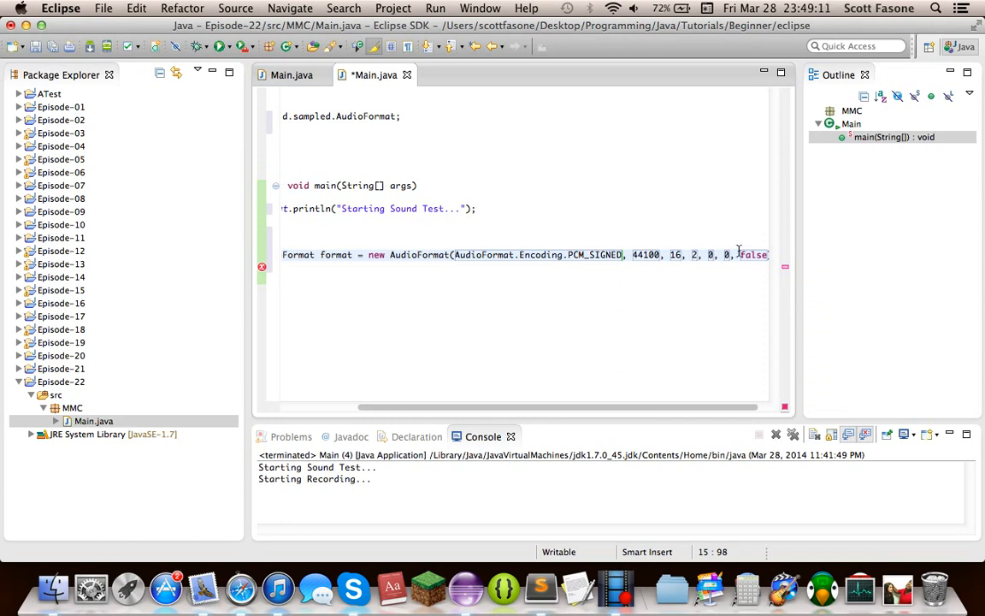
key(BackSpace)
text(4)
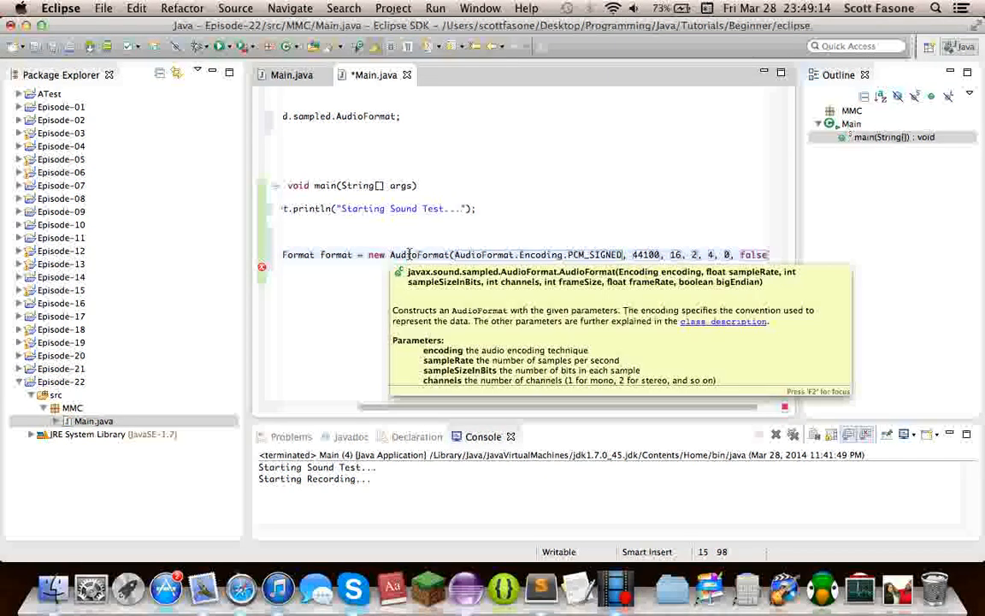
click(732, 255)
key(BackSpace)
text(44)
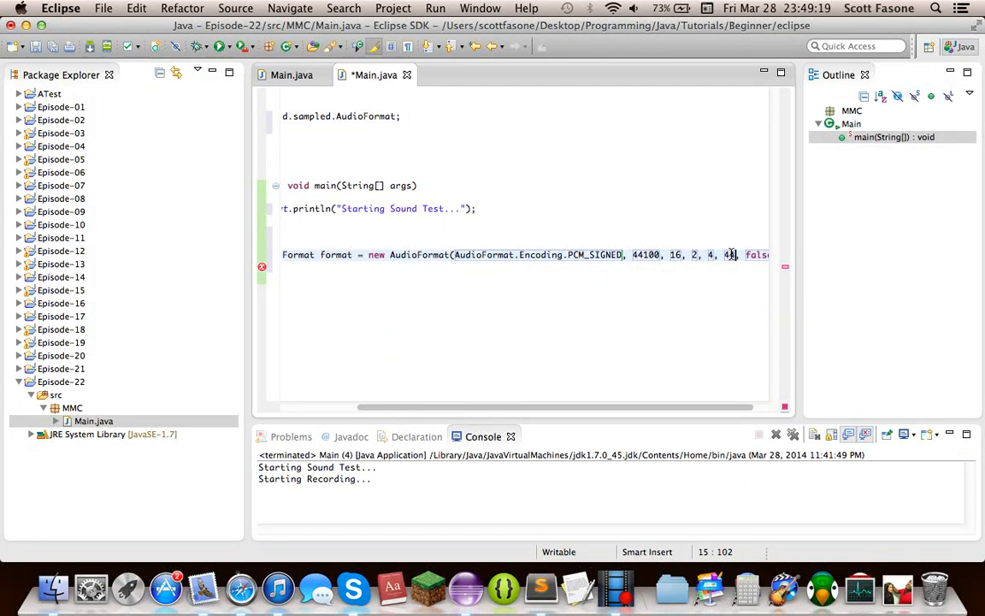
text(100)
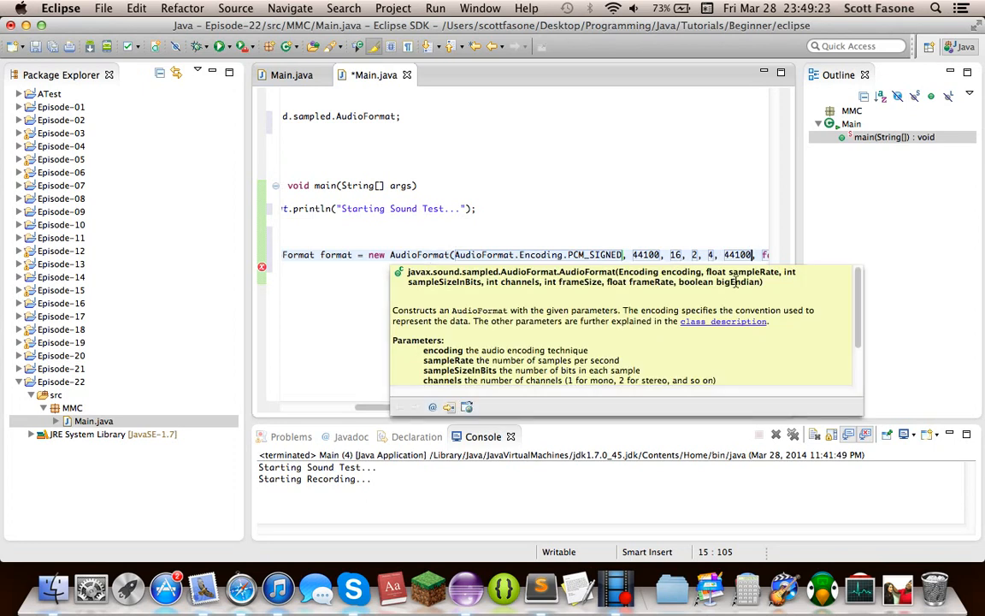
scroll(734, 274, right, 2)
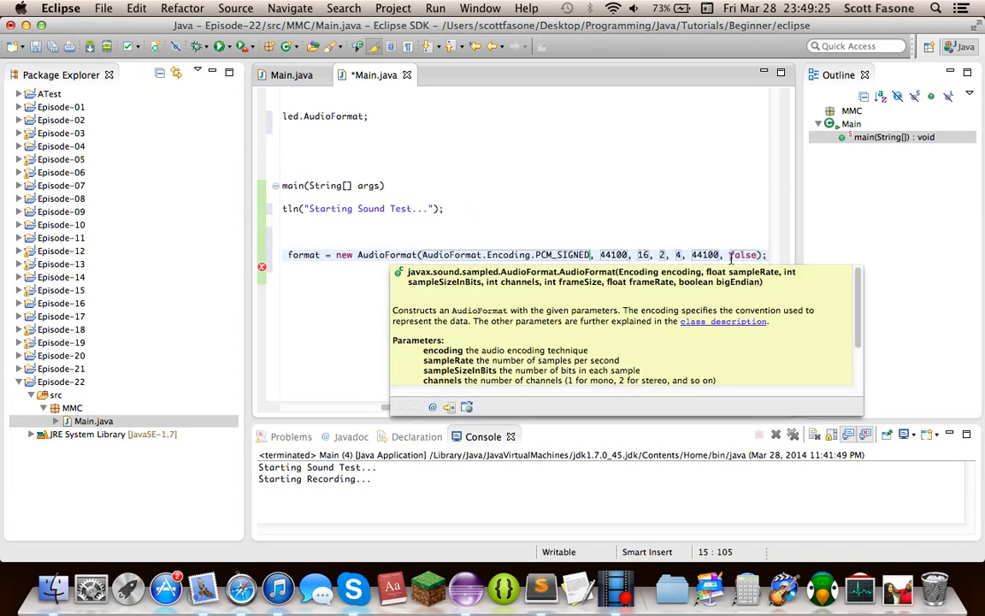
double_click(735, 254)
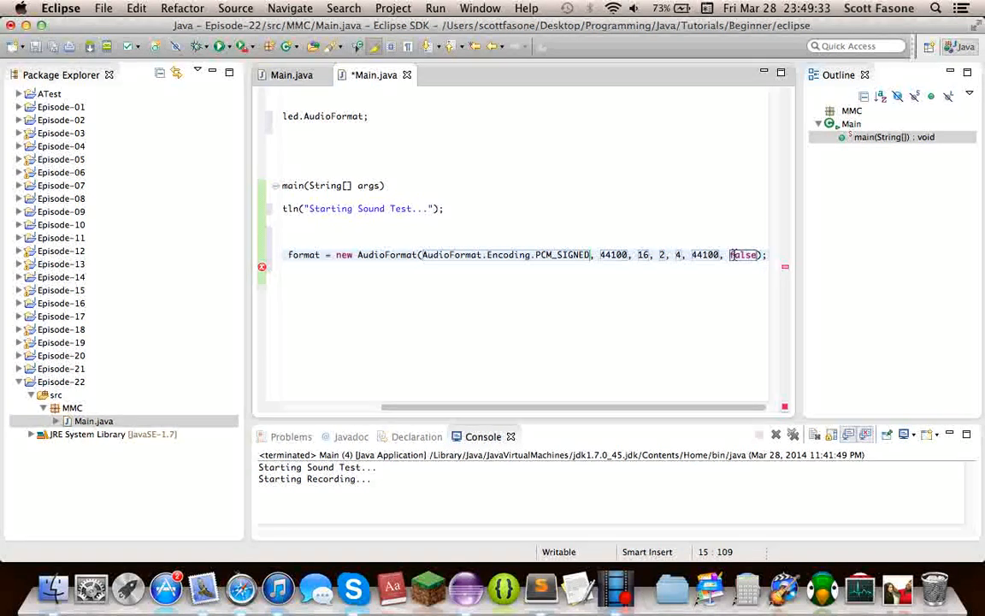
text(false)
scroll(767, 254, left, 5)
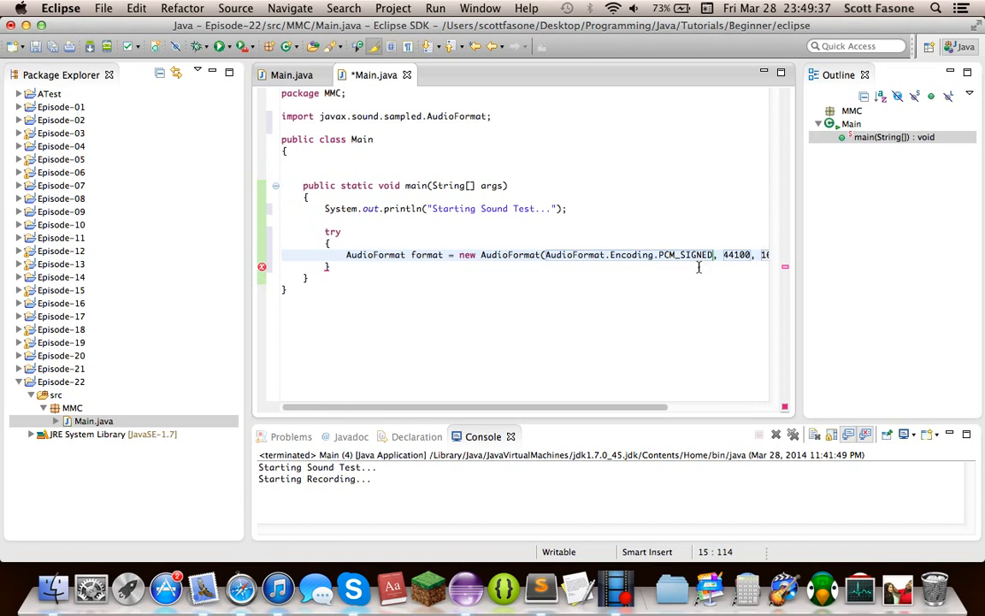
scroll(550, 279, right, 5)
Step: Add blank lines below the AudioFormat statement, save, and move to the empty line under it
key(Return)
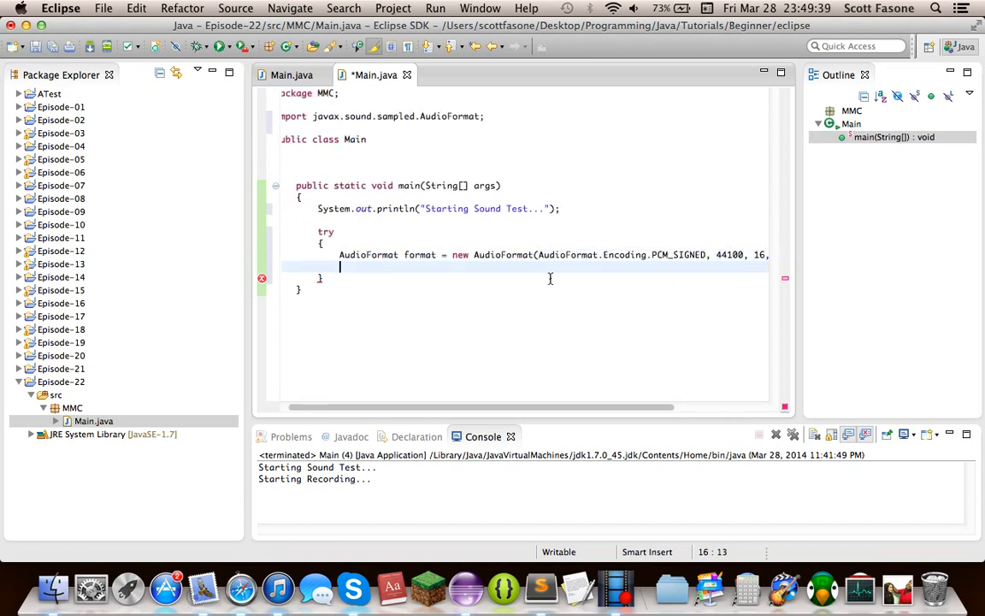
key(Return)
mouse_move(320, 289)
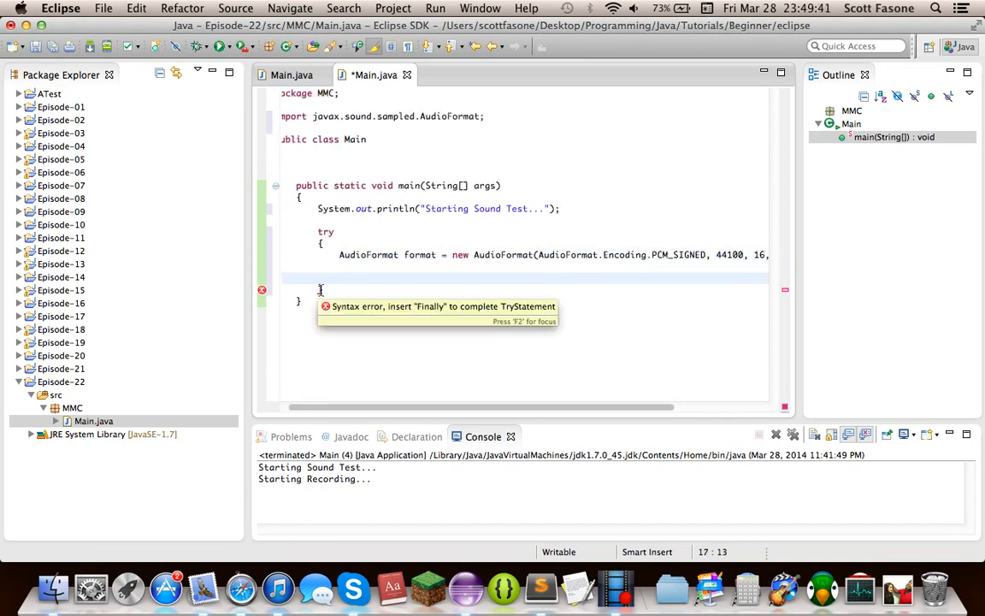
key(super+s)
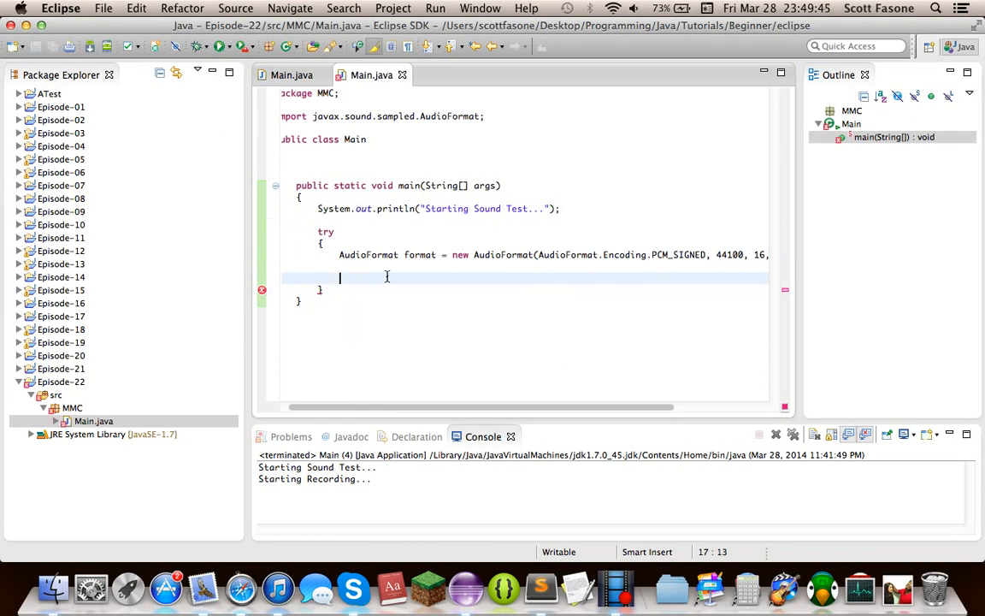
scroll(368, 276, right, 5)
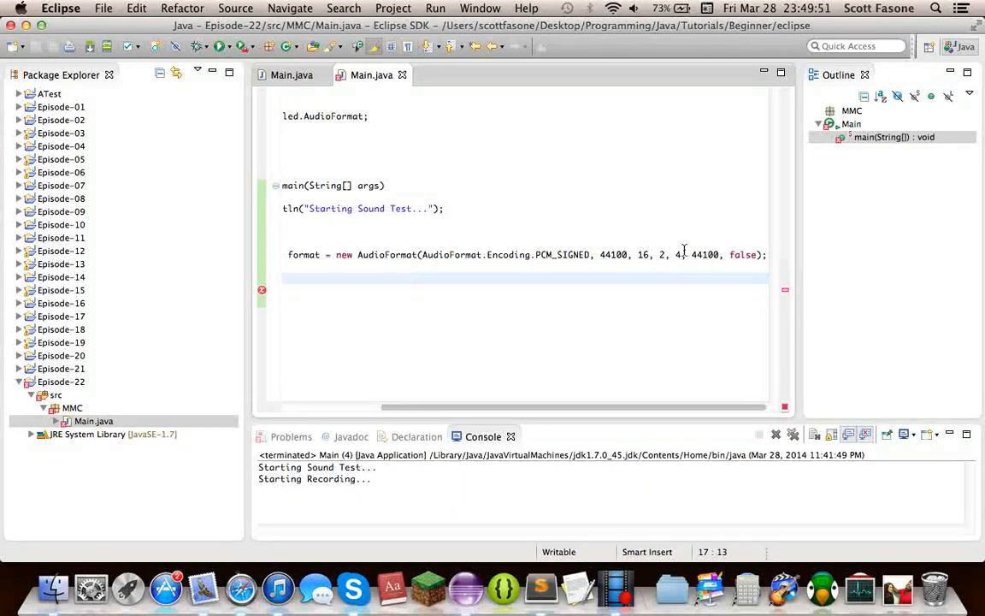
click(680, 254)
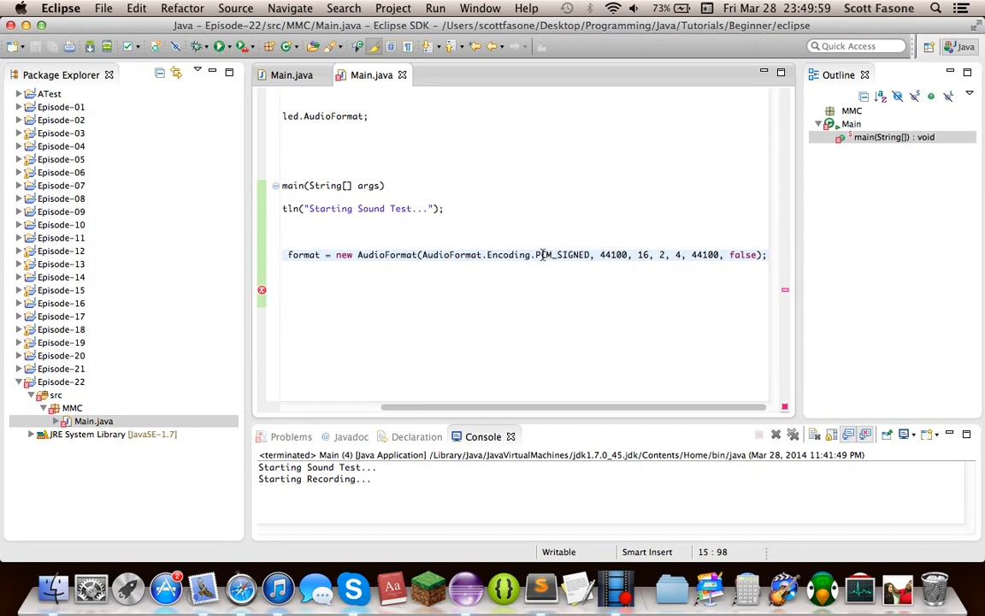
scroll(585, 303, left, 5)
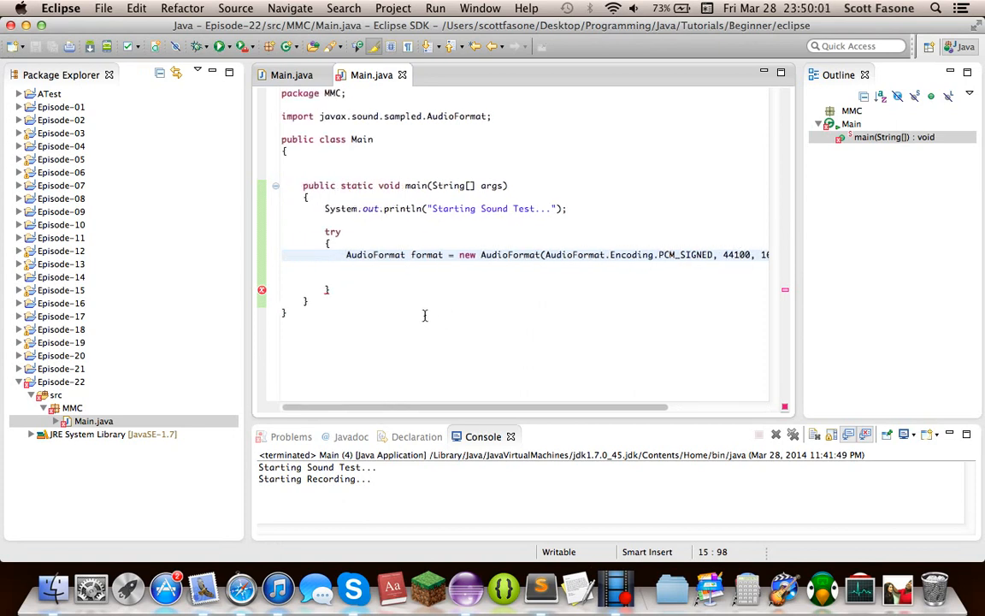
click(390, 278)
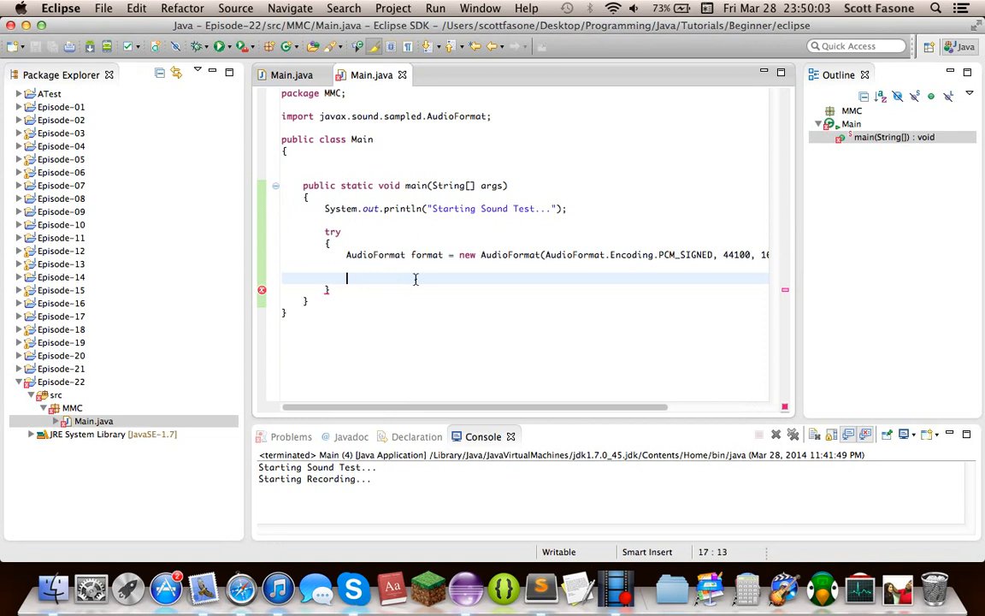
text(DataLine.)
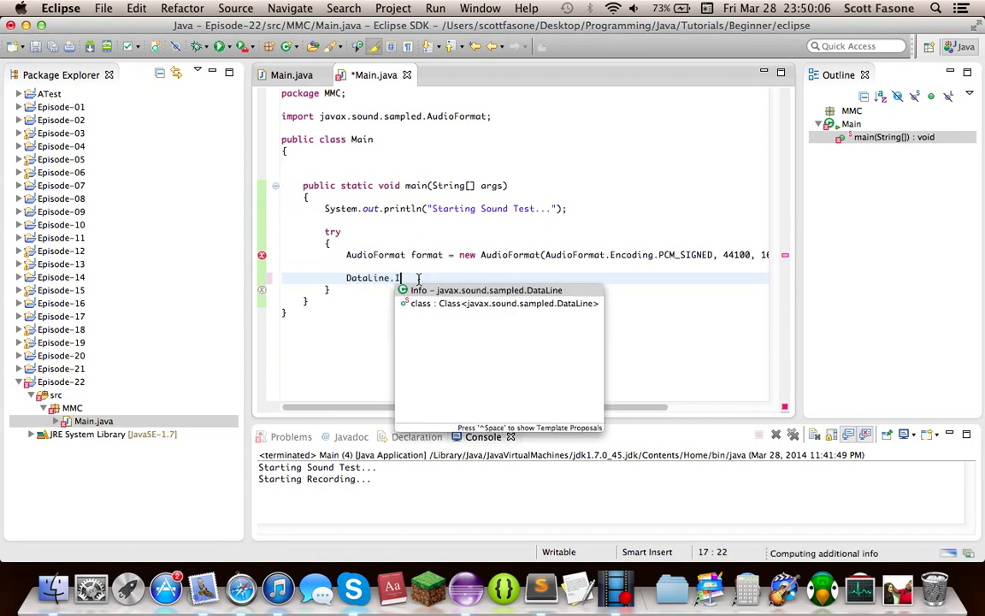
text(.Info)
Step: Declare DataLine.Info info = new DataLine.Info(TargetDataLine.class, format); with imports added
key(Return)
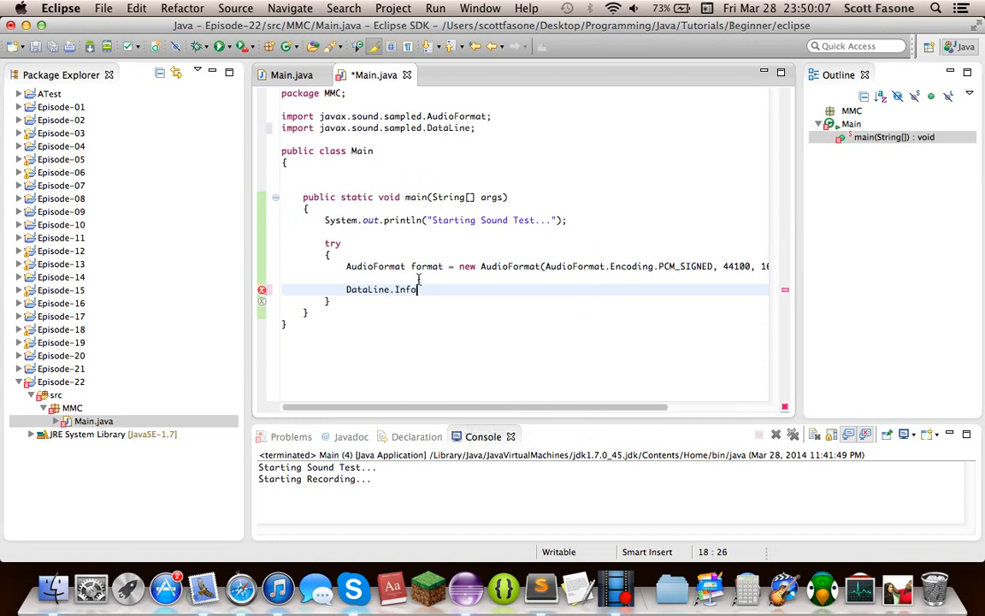
text(ino)
key(BackSpace)
text(fp)
key(BackSpace)
text(o)
text( = new)
key(BackSpace)
text(DataLine)
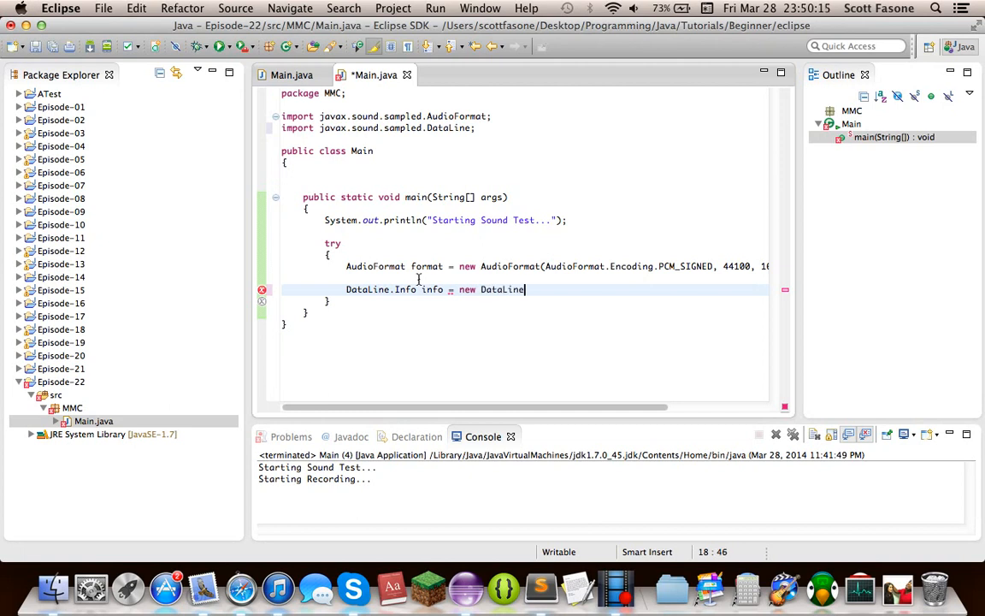
text(.)
key(Return)
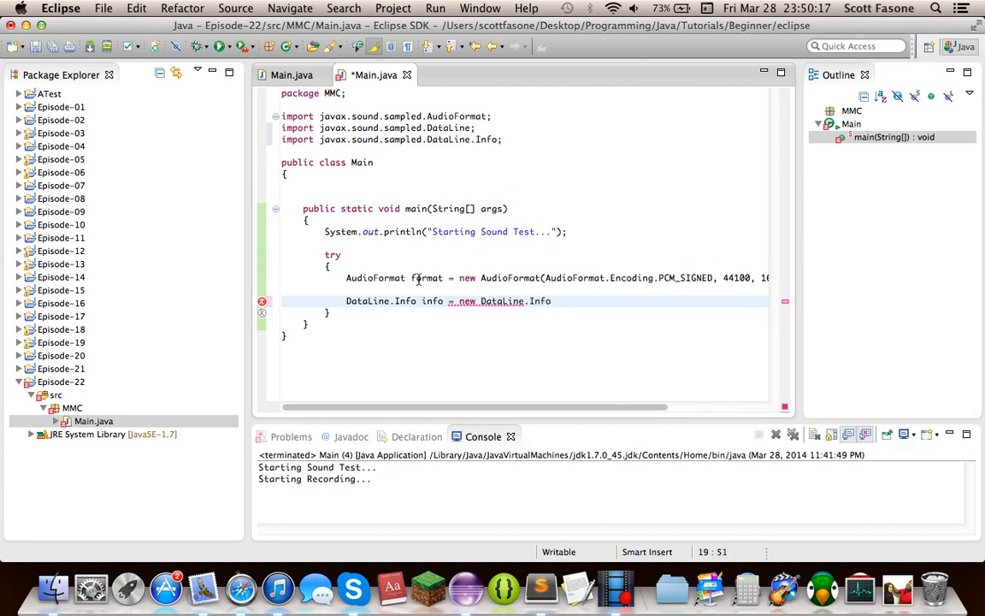
text(()
text(Target)
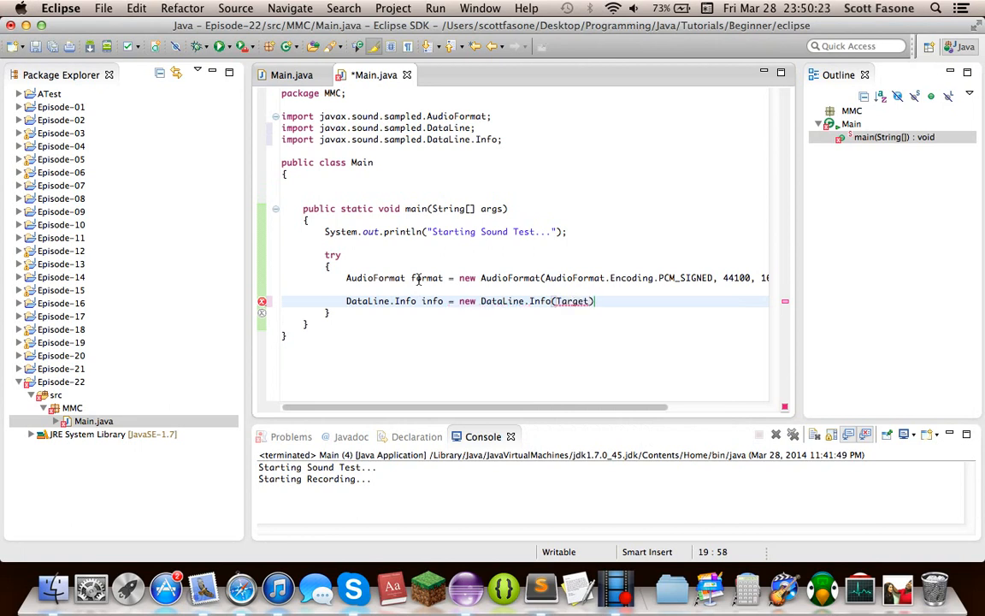
text(DataLine.)
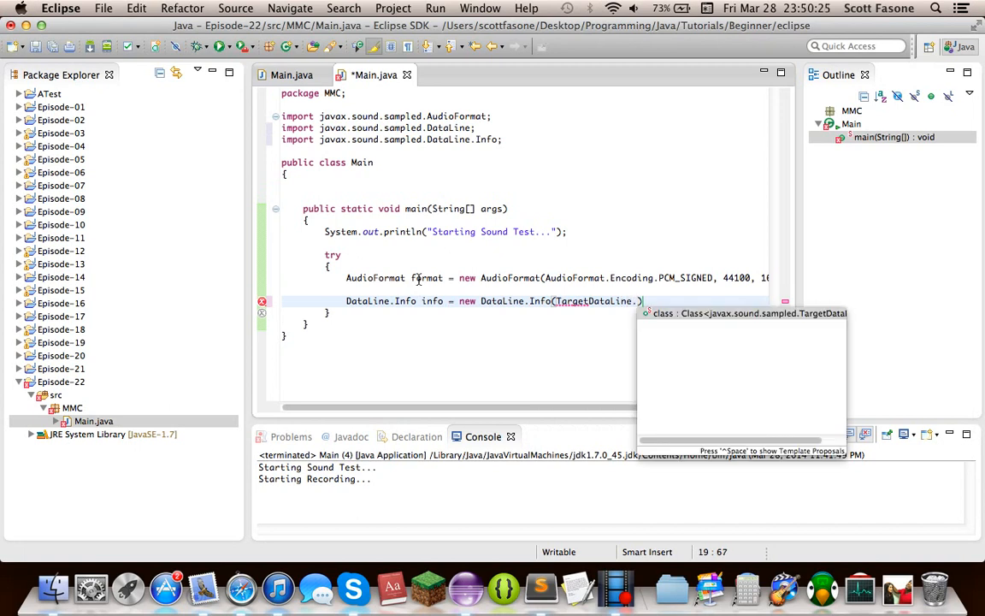
key(Return)
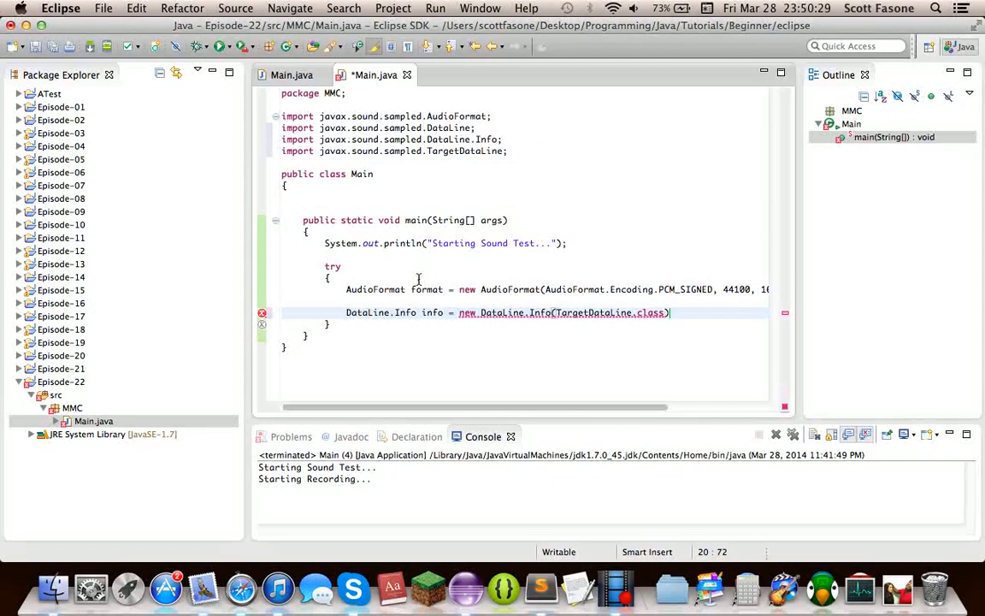
text(, format);)
key(Return)
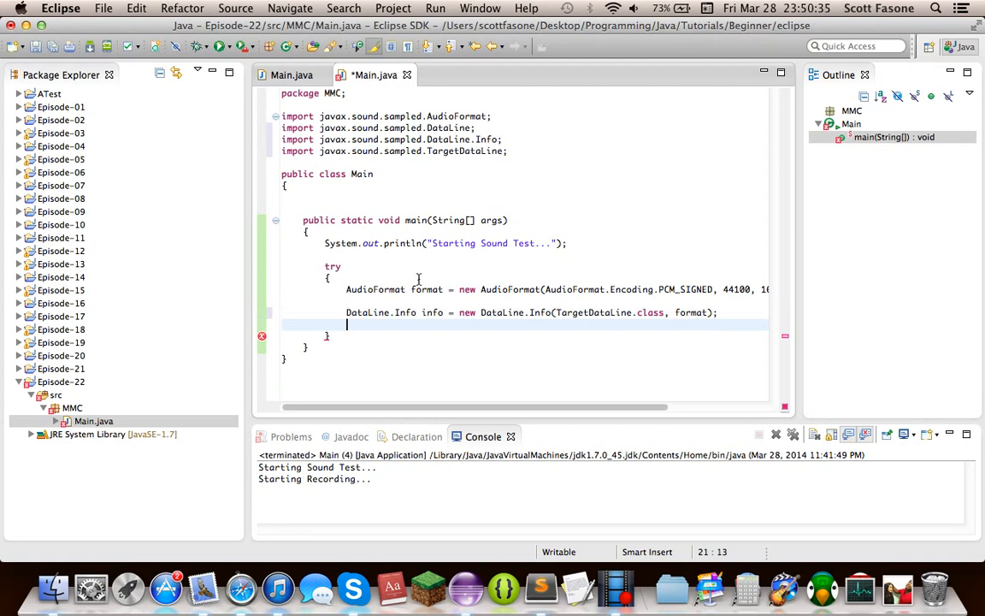
text(if()
text(!A)
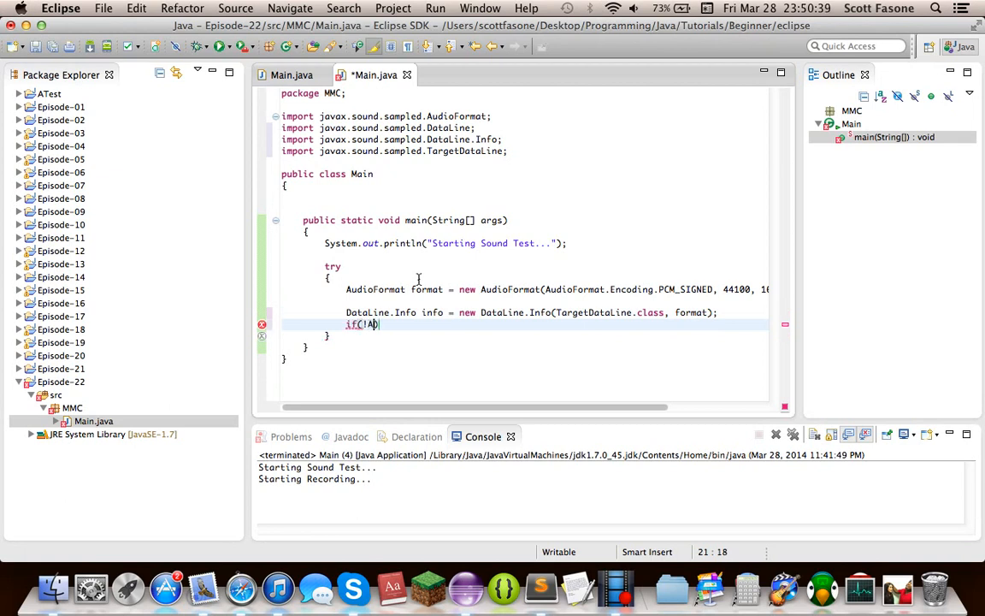
text(udioSystem)
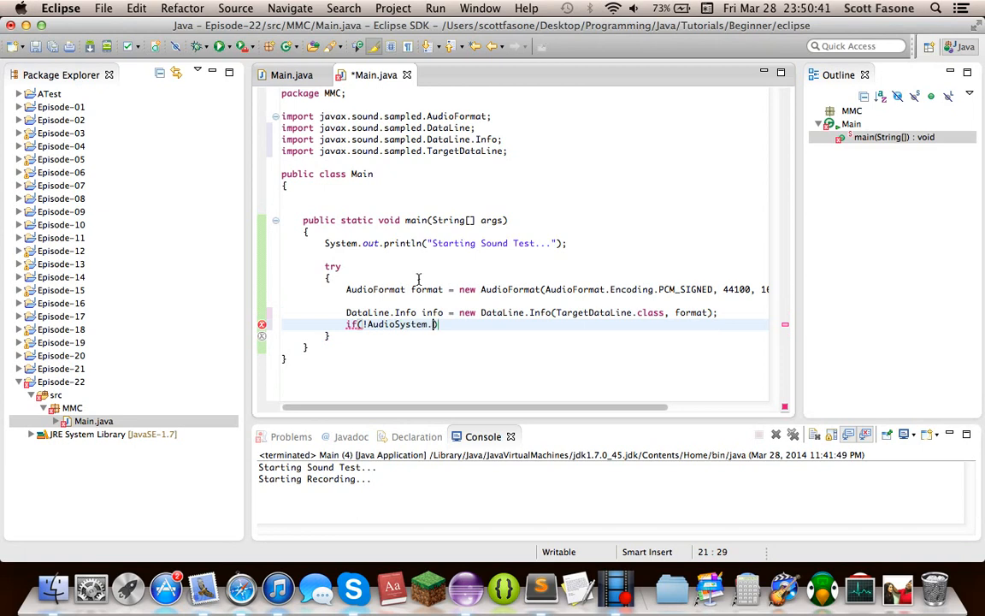
text(.)
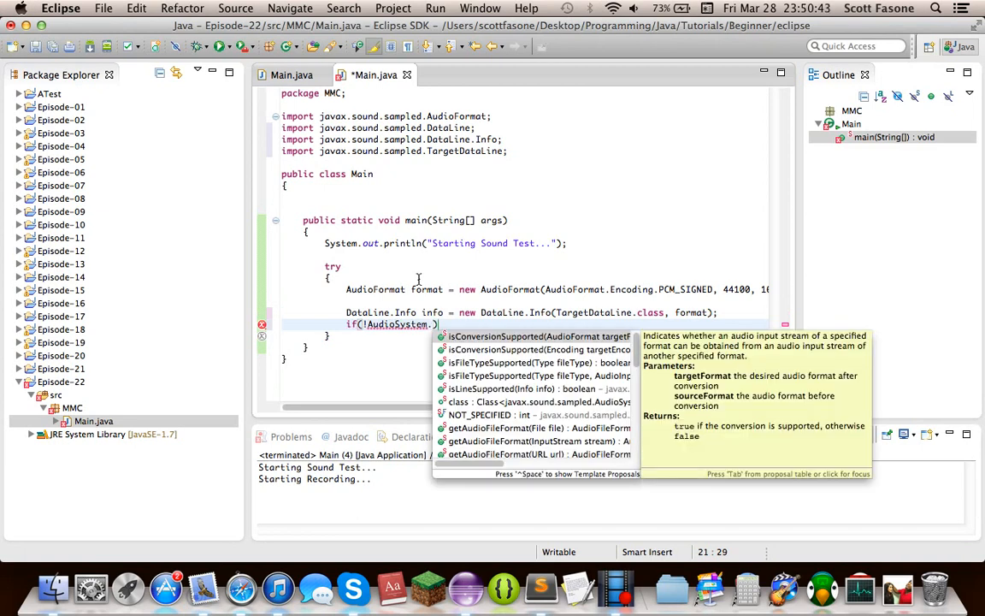
Step: Write if(!AudioSystem.isLineSupported(info)) printing "Line not supported" to System.err
key(Down)
key(Down)
key(Down)
key(Down)
text(i)
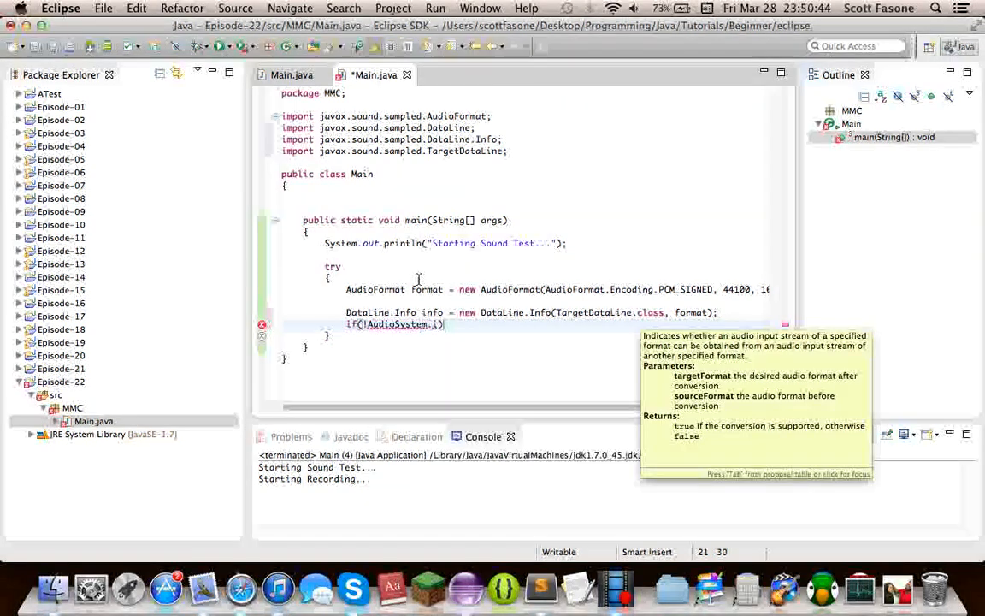
key(Return)
key(Return)
text())
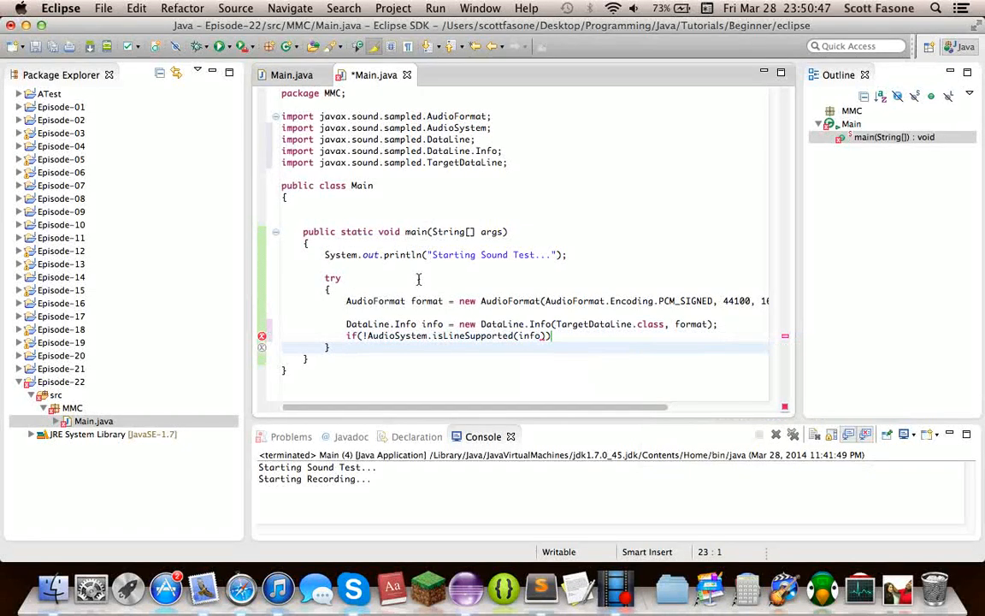
text( {  })
key(Left)
key(Left)
text(Syste)
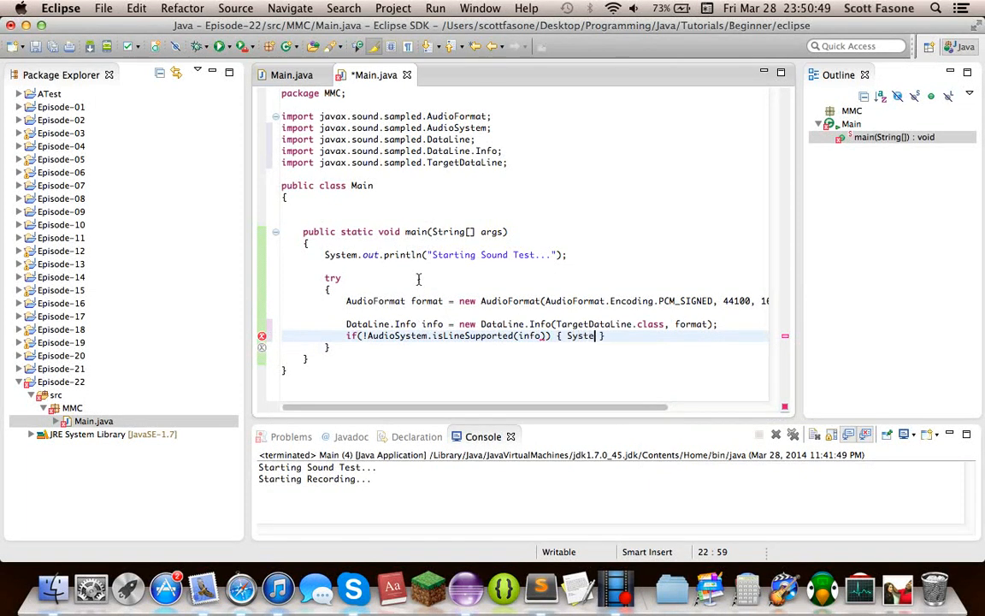
text(m.err.println())
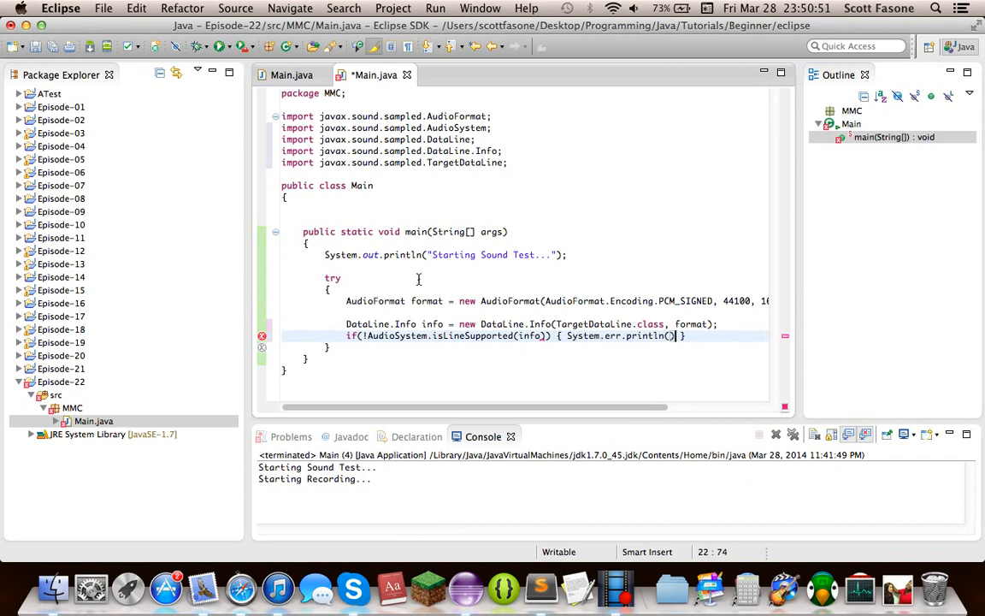
text(;)
key(Left)
key(Left)
text("L)
text(ine not support)
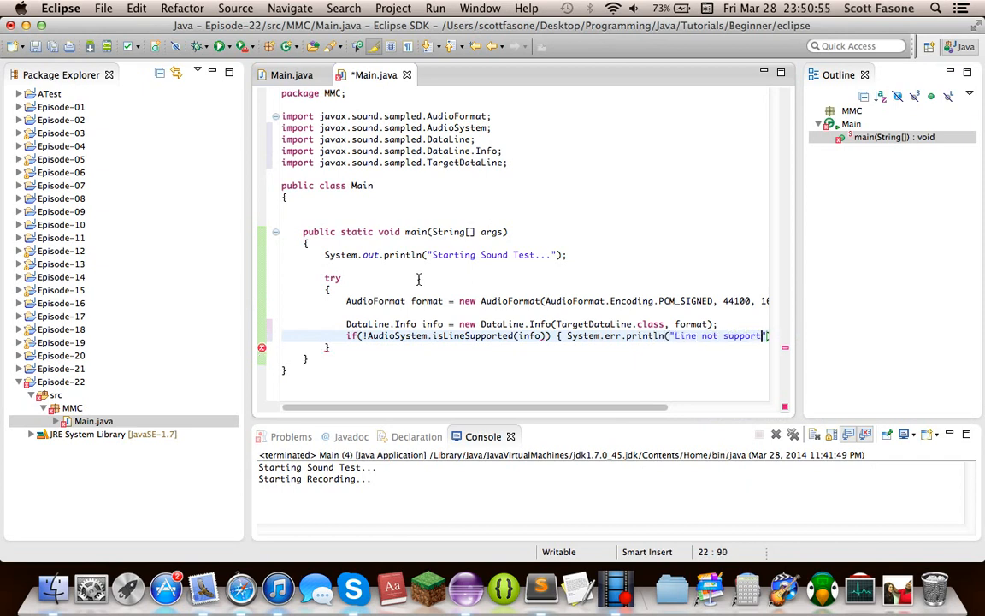
text(ed");)
key(End)
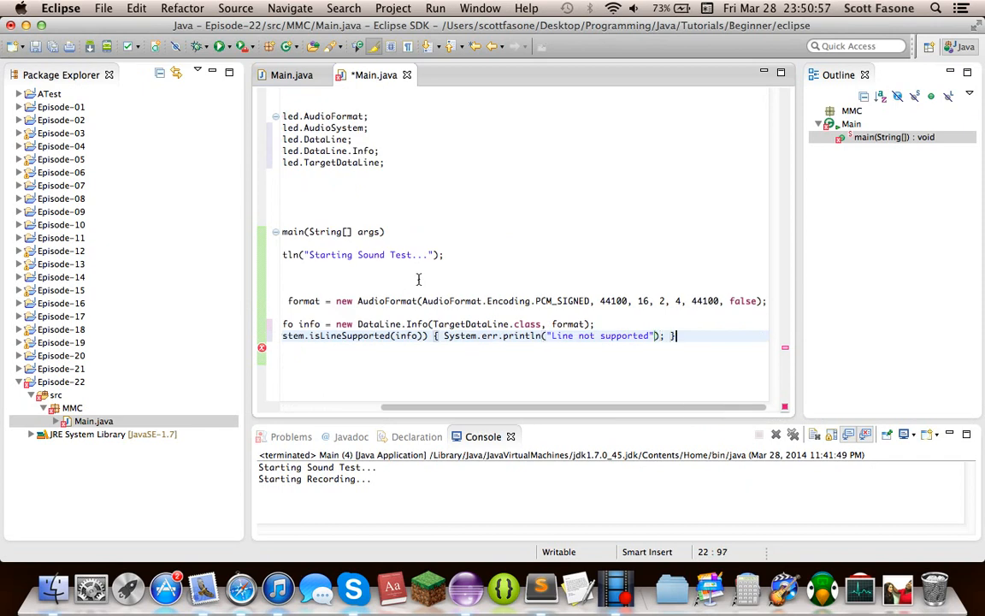
key(Return)
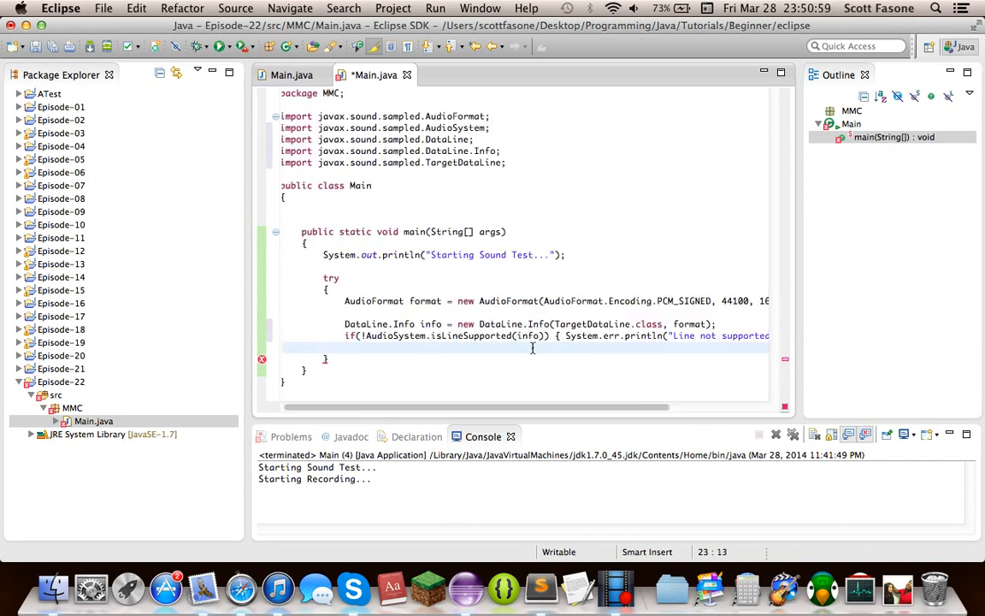
key(Return)
scroll(587, 301, right, 5)
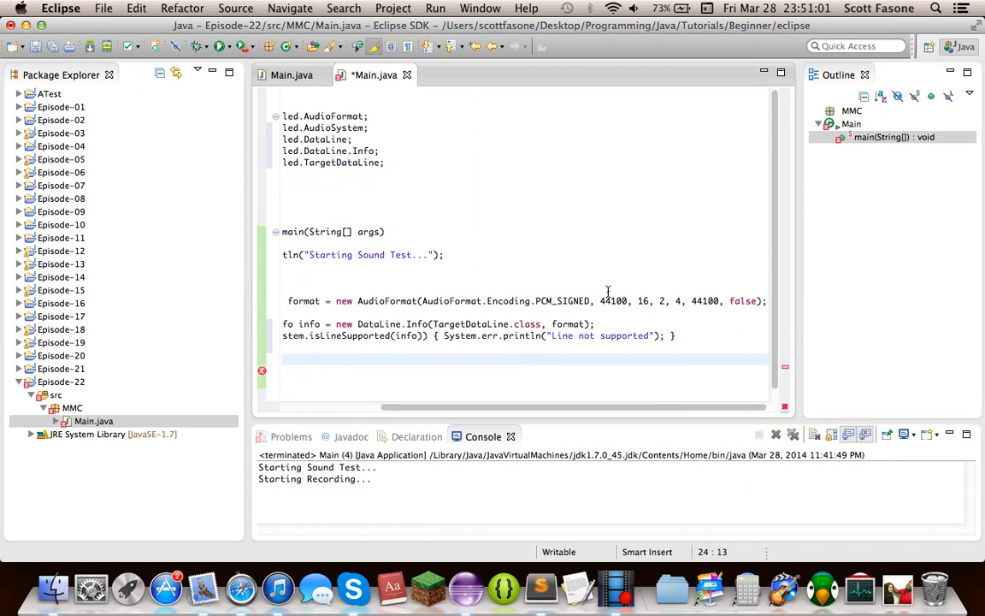
scroll(513, 341, left, 5)
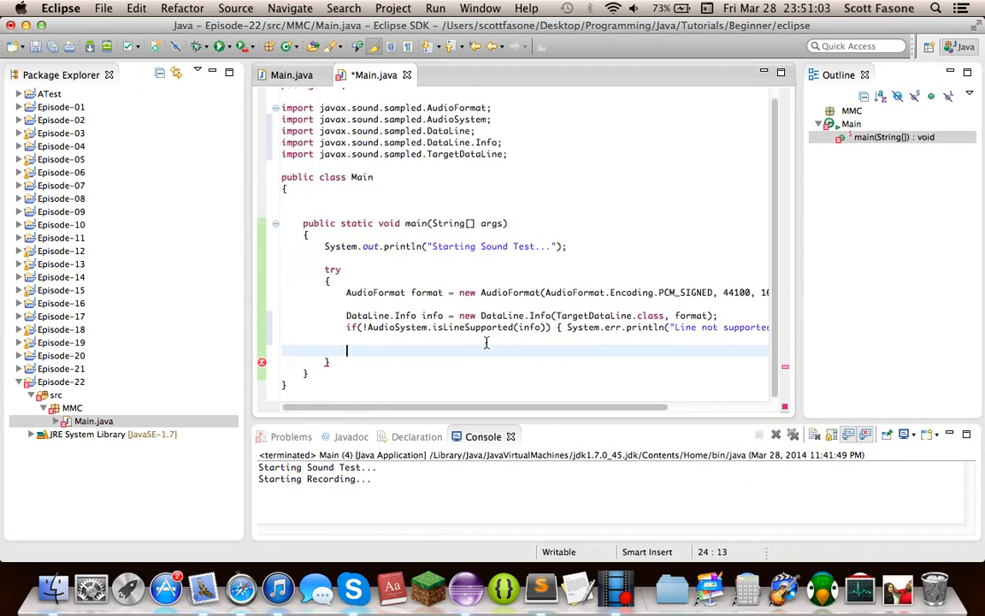
scroll(525, 341, right, 5)
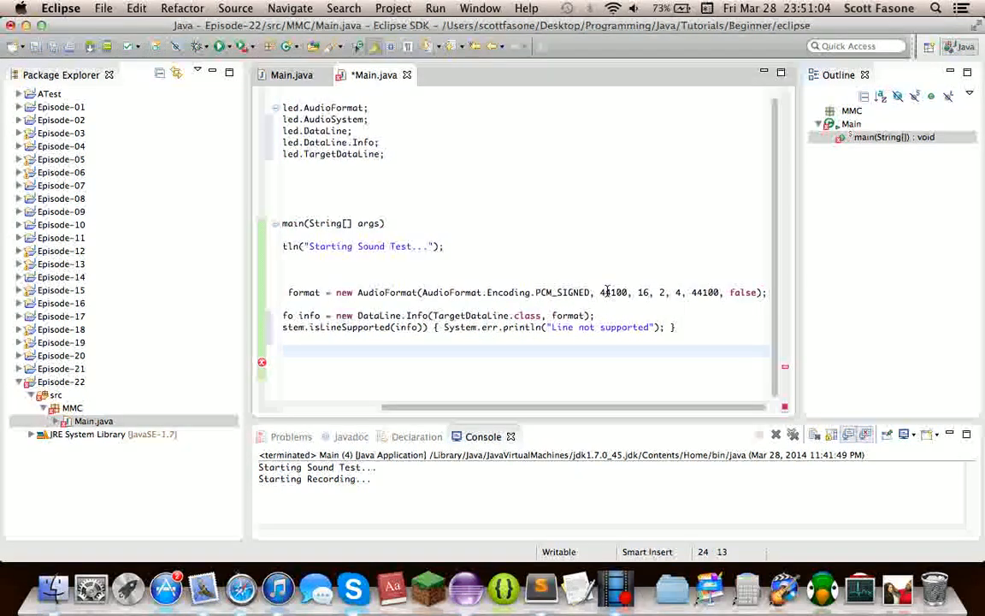
scroll(565, 327, left, 2)
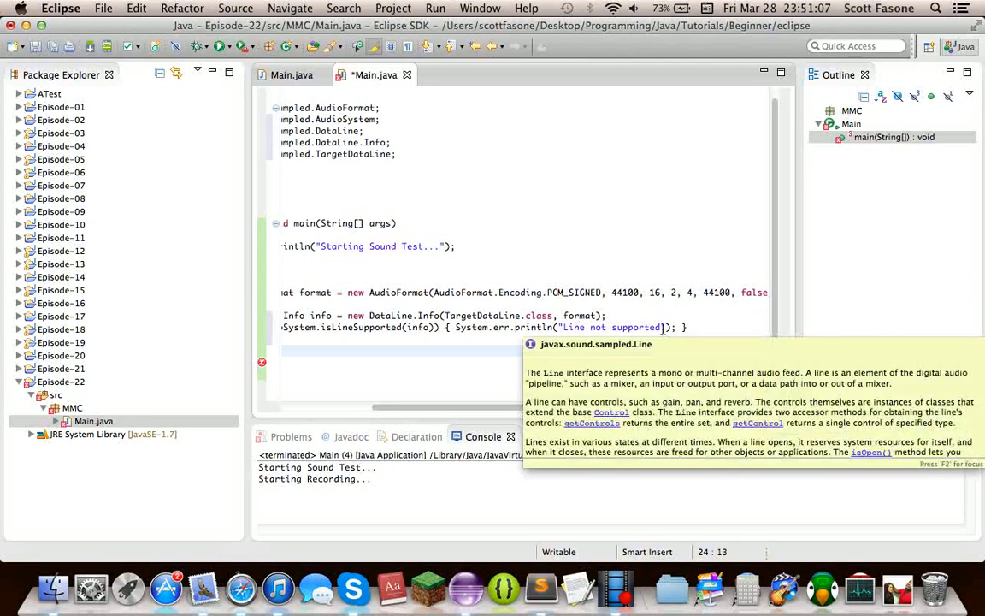
scroll(473, 354, left, 1)
scroll(473, 354, left, 4)
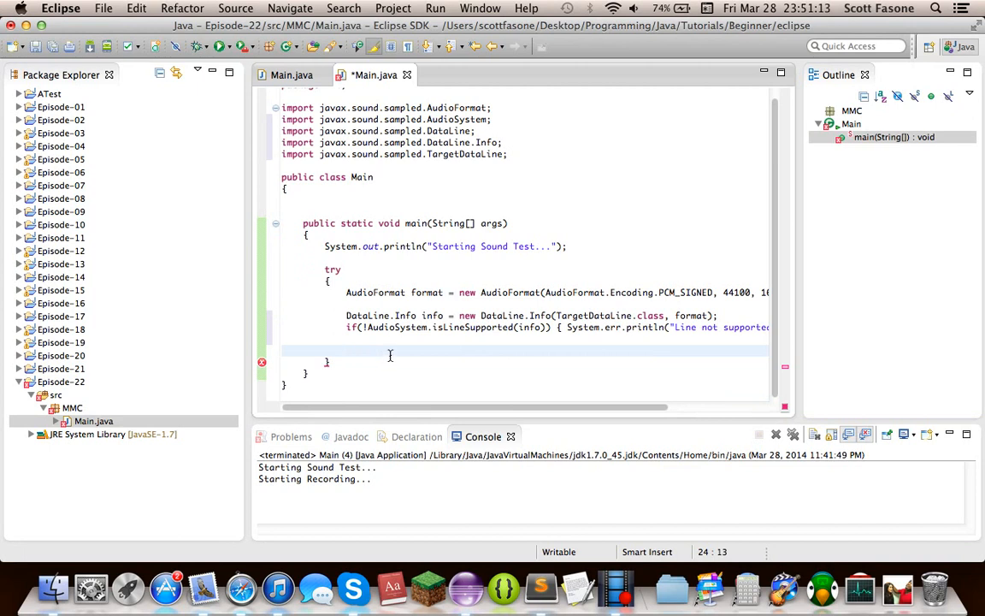
text(Target)
text(Data)
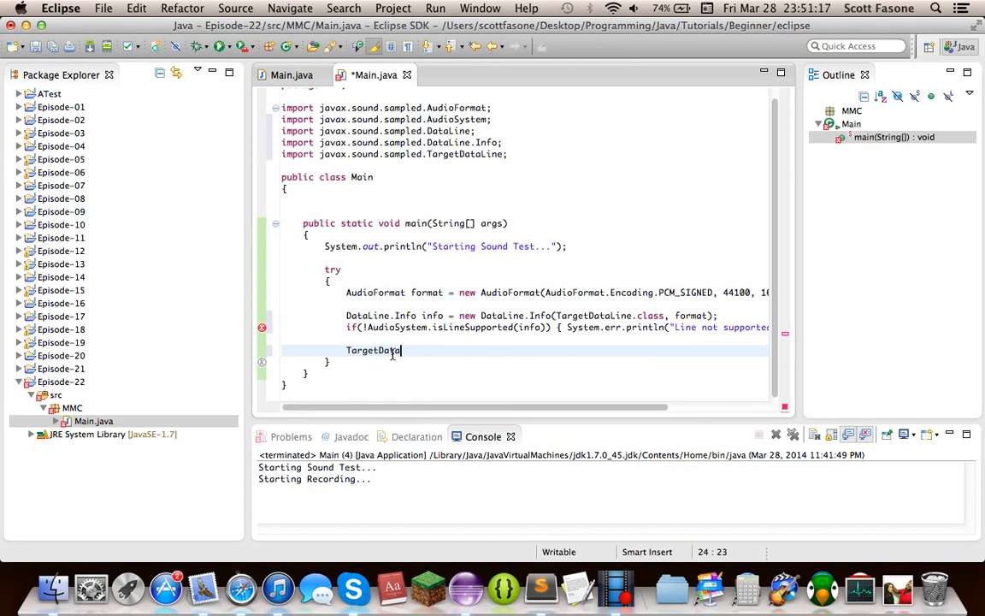
text(Line)
text( targetLin)
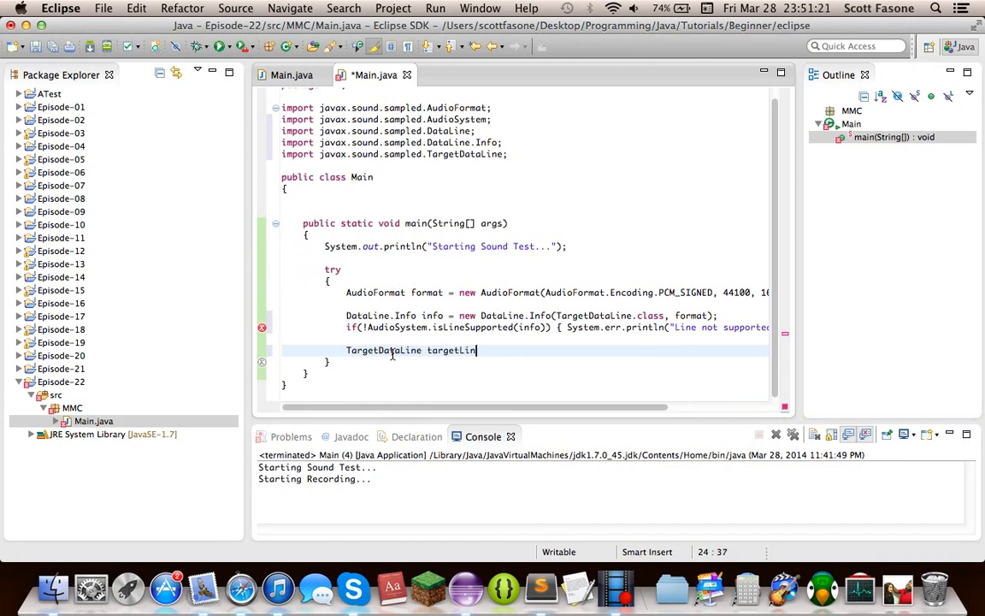
text(e = (Tar)
text(getLine)
Step: Get TargetDataLine targetLine = (TargetDataLine)AudioSystem.getLine(info) and call targetLine.open()
key(BackSpace)
key(BackSpace)
key(BackSpace)
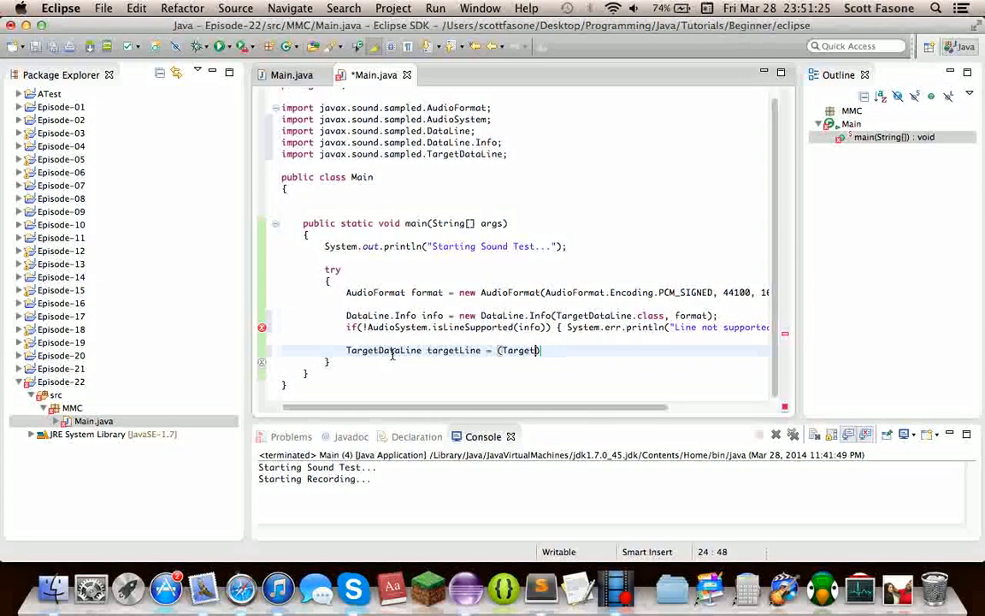
text(Data)
text(Line)A)
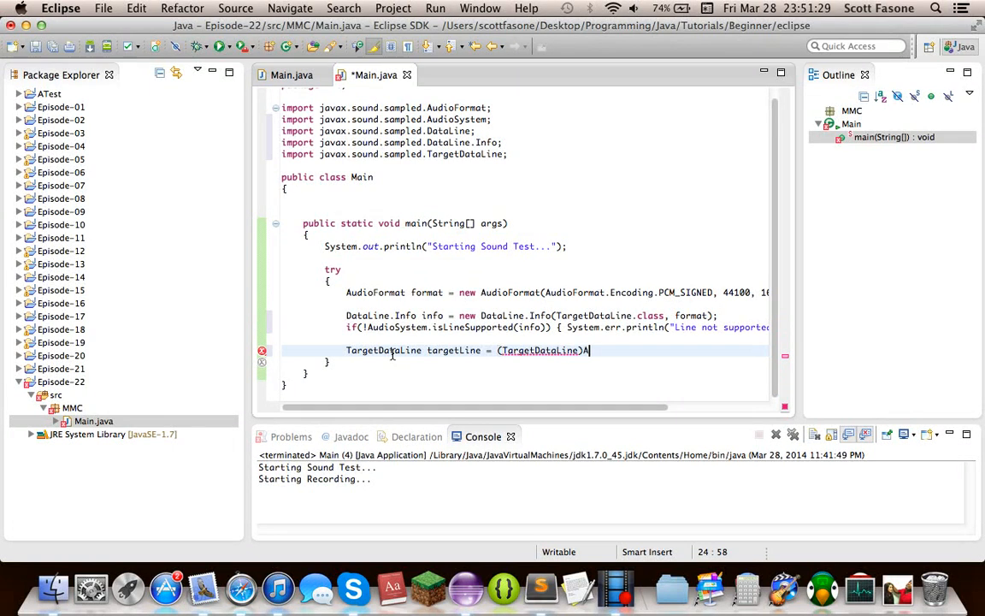
text(udioSystem.)
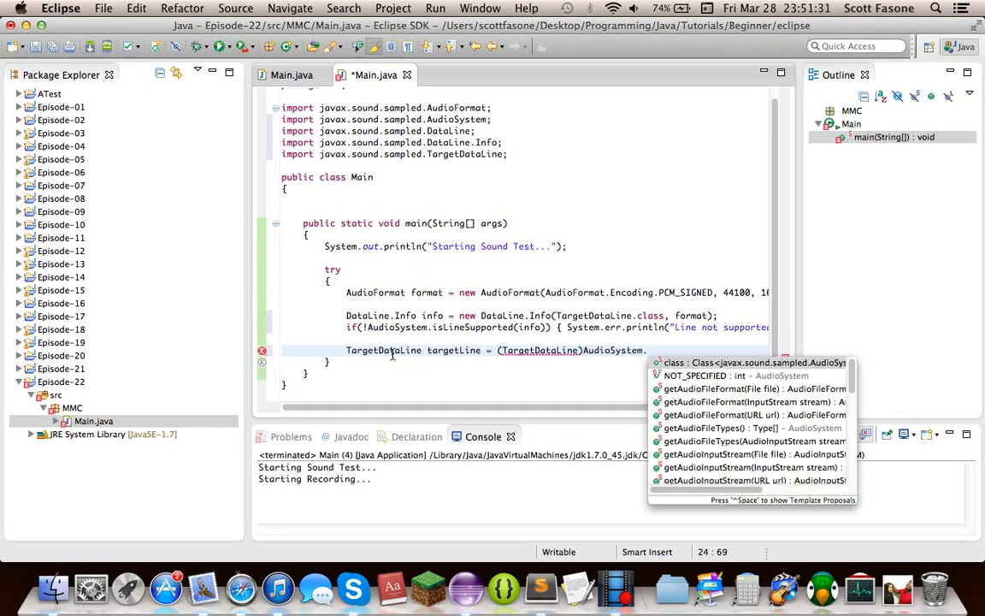
text(get)
key(Down)
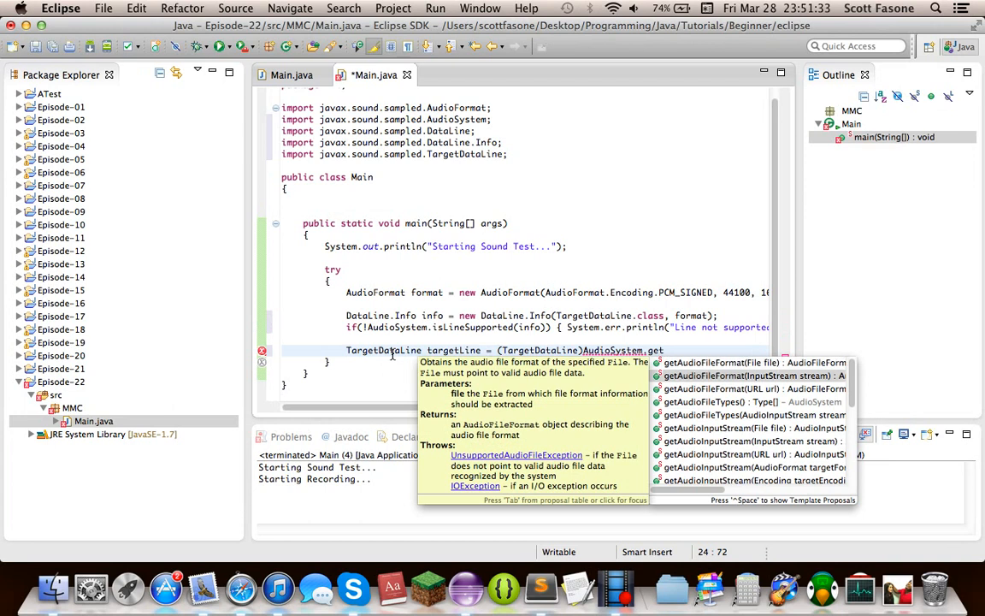
text(L)
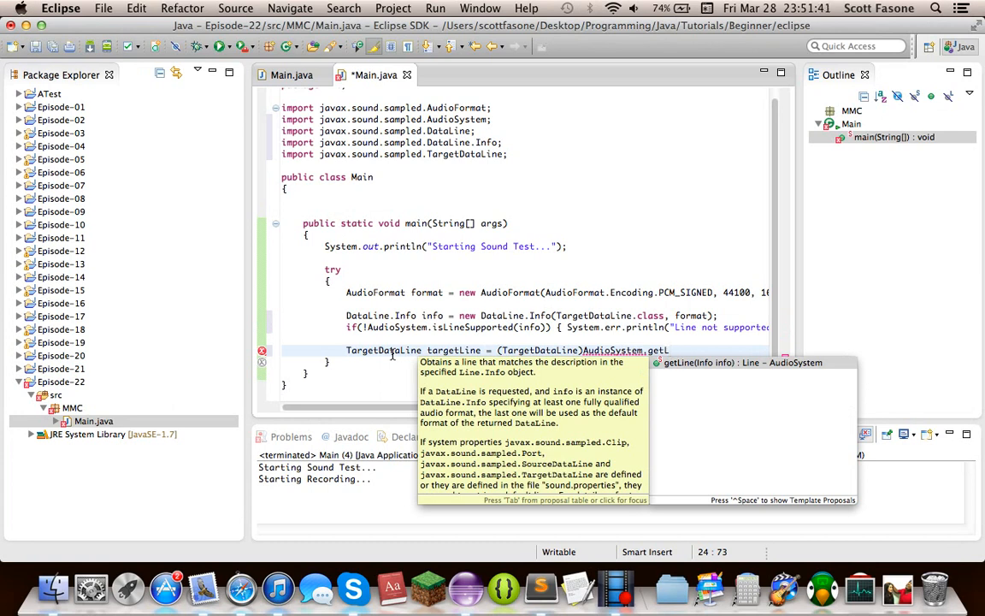
key(Return)
key(Return)
text(;)
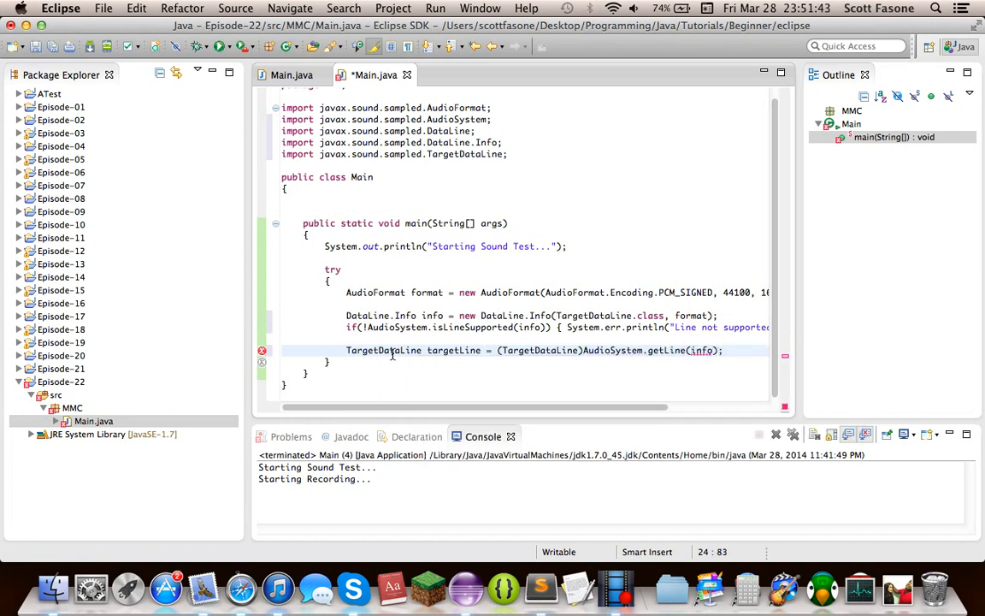
key(Return)
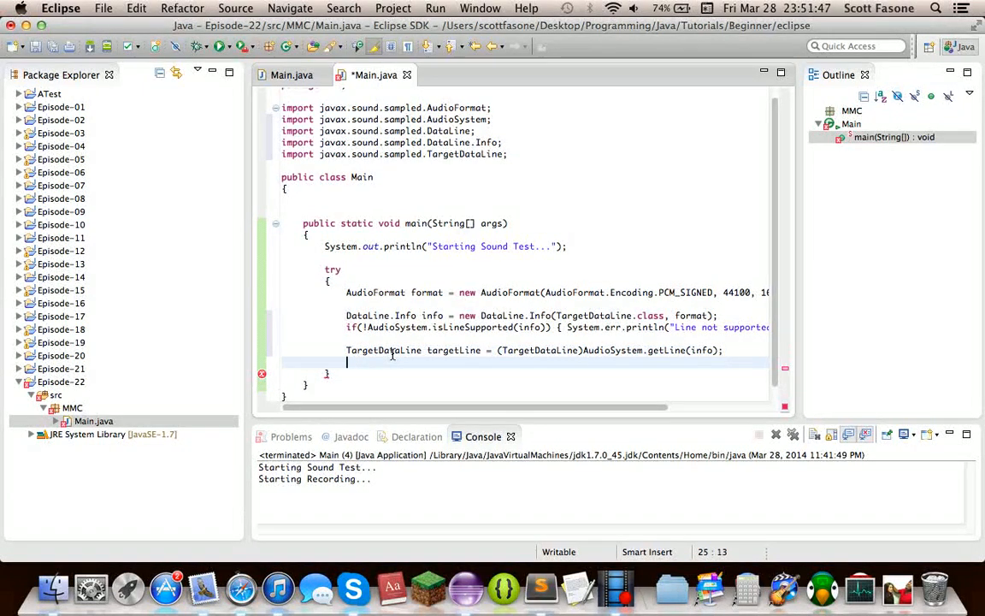
text(targetLine)
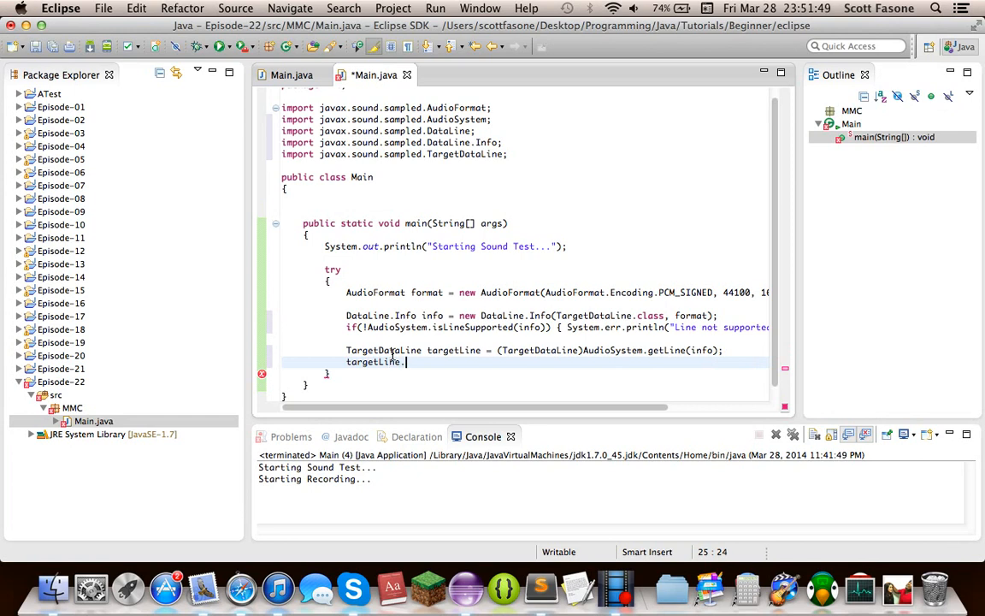
text(.op)
key(Return)
text(;)
scroll(368, 333, down, 1)
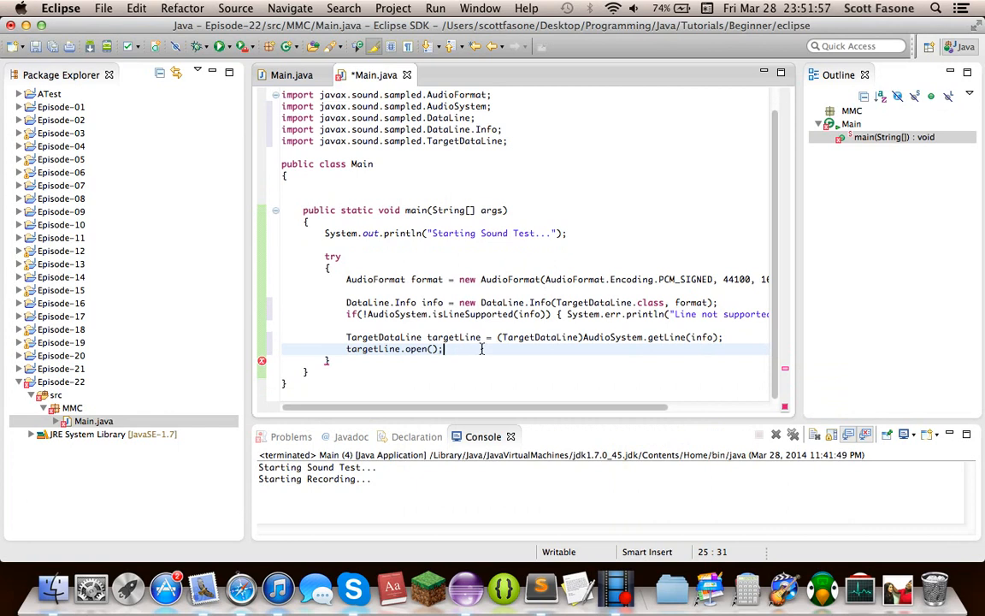
key(Return)
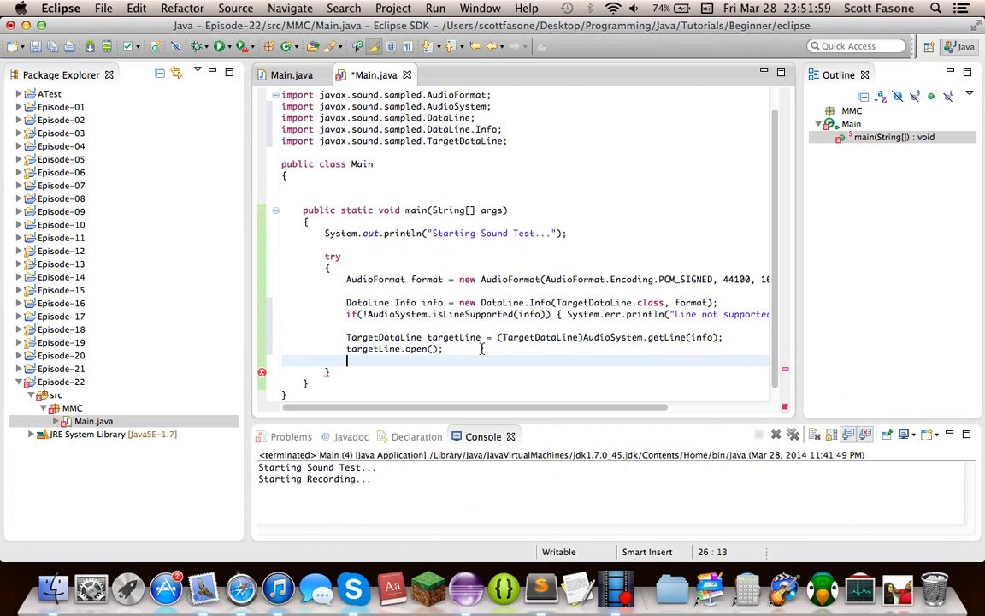
Step: Print "Starting Recording...", call targetLine.start(), and save Main.java
key(Return)
text(System.)
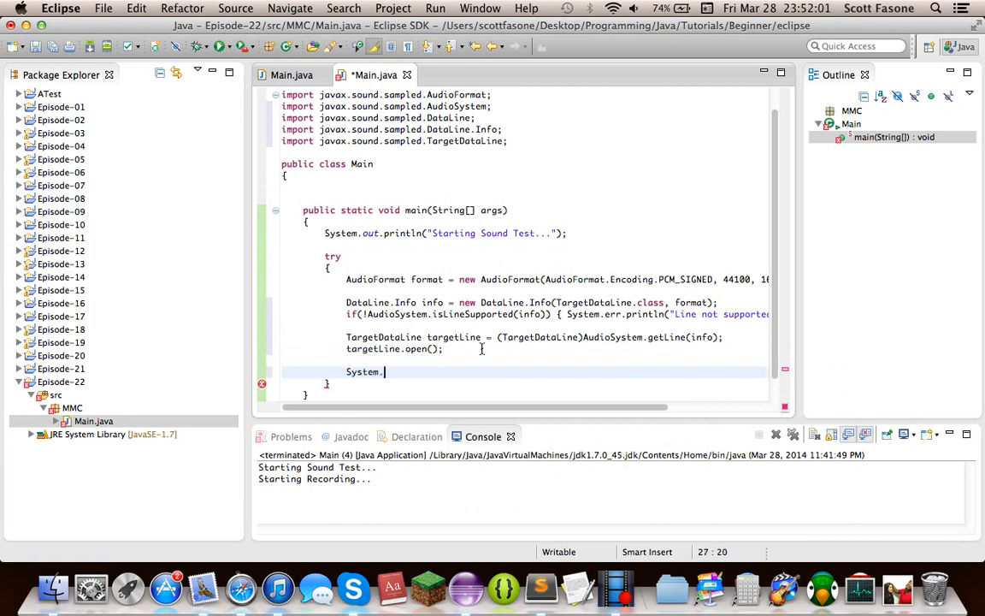
text(out.println())
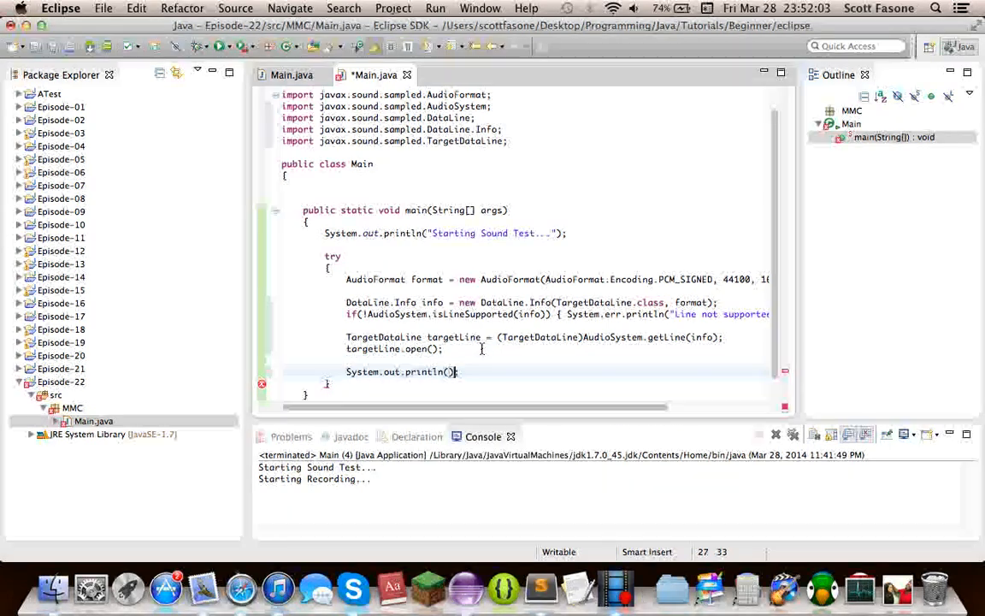
key(Left)
text("Start)
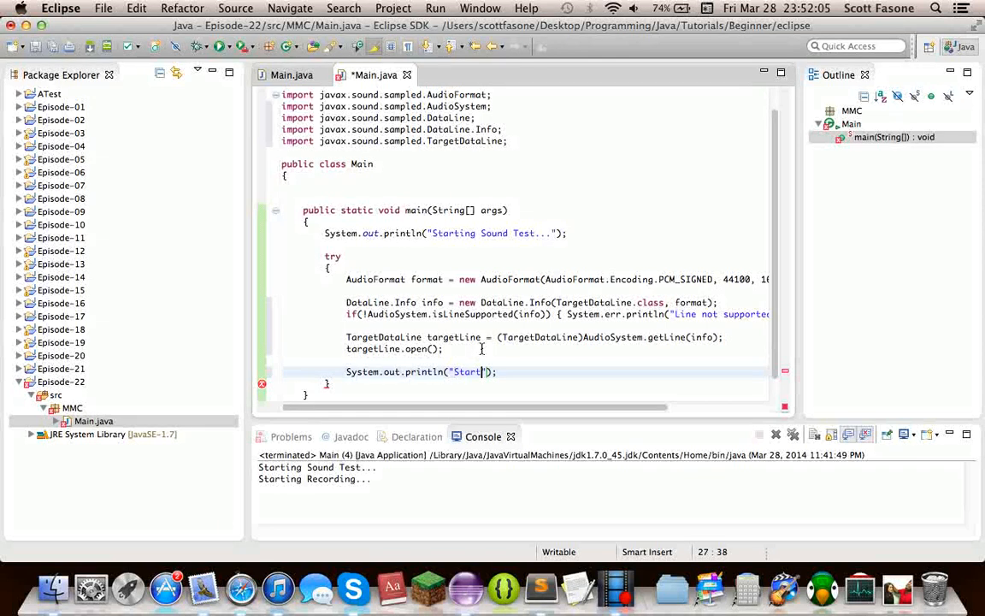
text(ing )
text(Recording.)
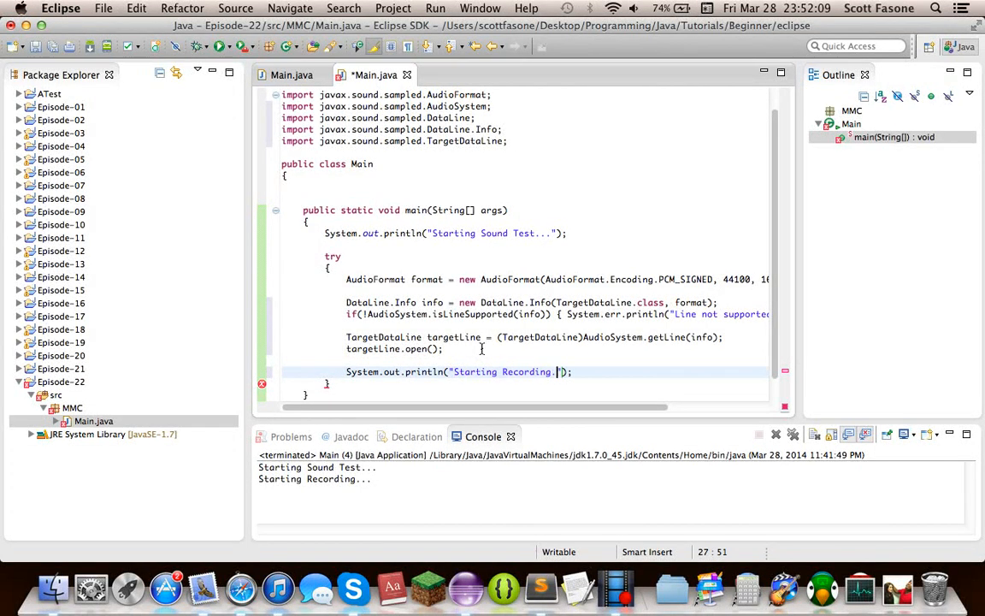
text(..)
key(End)
key(Return)
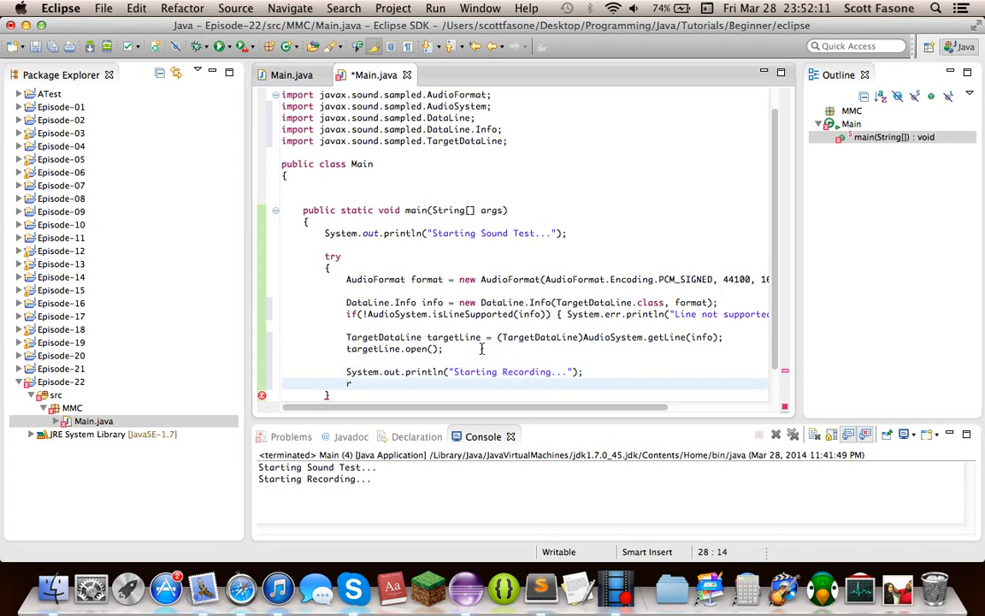
text(targetLine)
text(.s)
key(Return)
text(;)
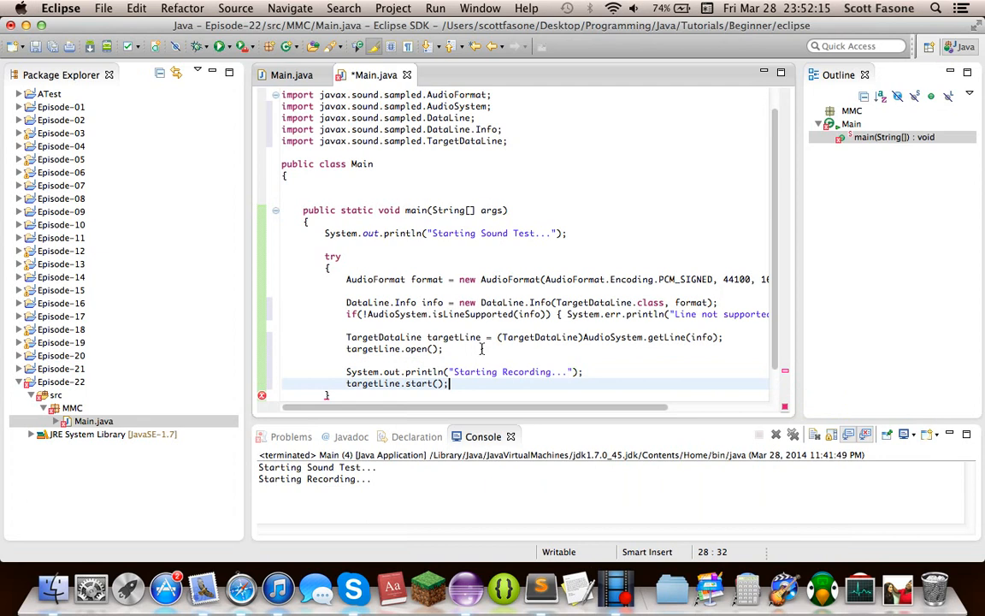
scroll(444, 314, down, 1)
key(super+s)
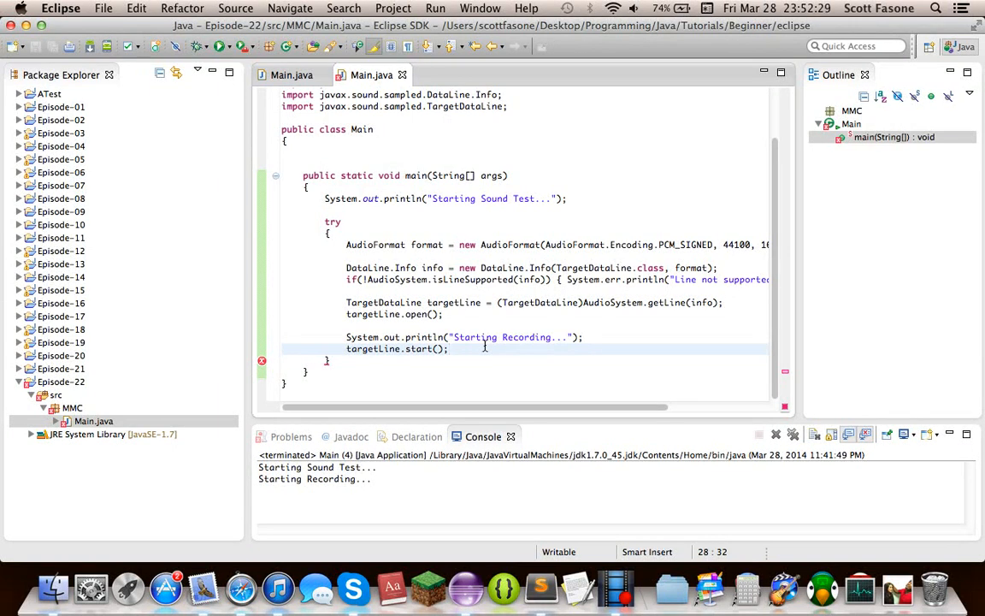
key(Return)
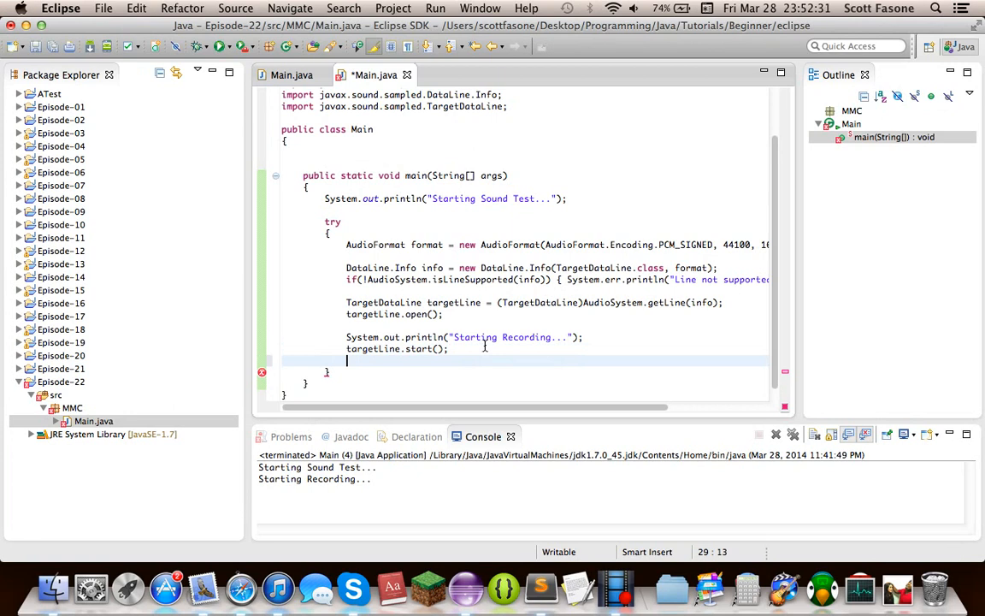
key(Return)
scroll(485, 283, down, 2)
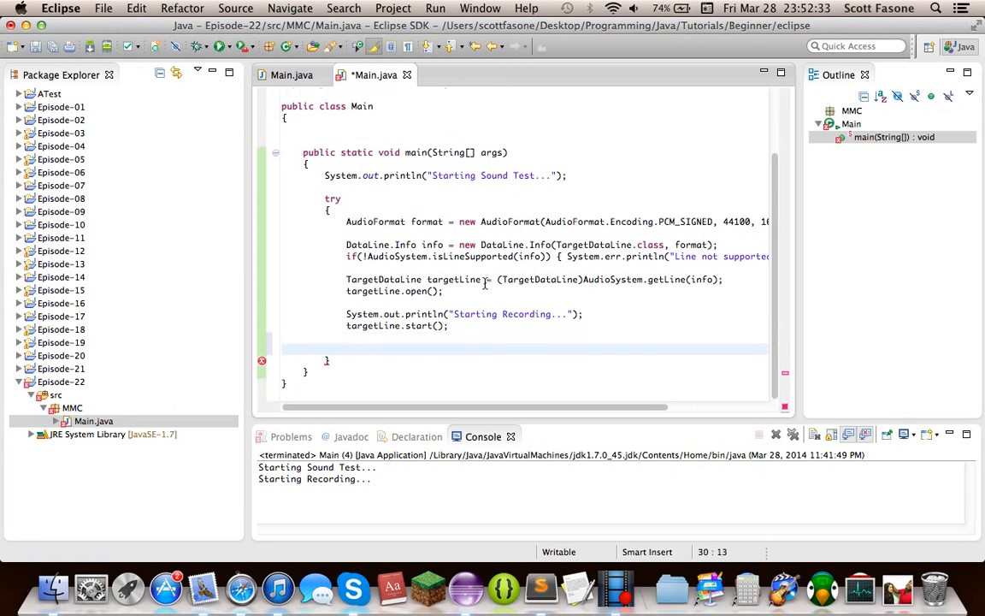
text(Thread )
text(thread = new)
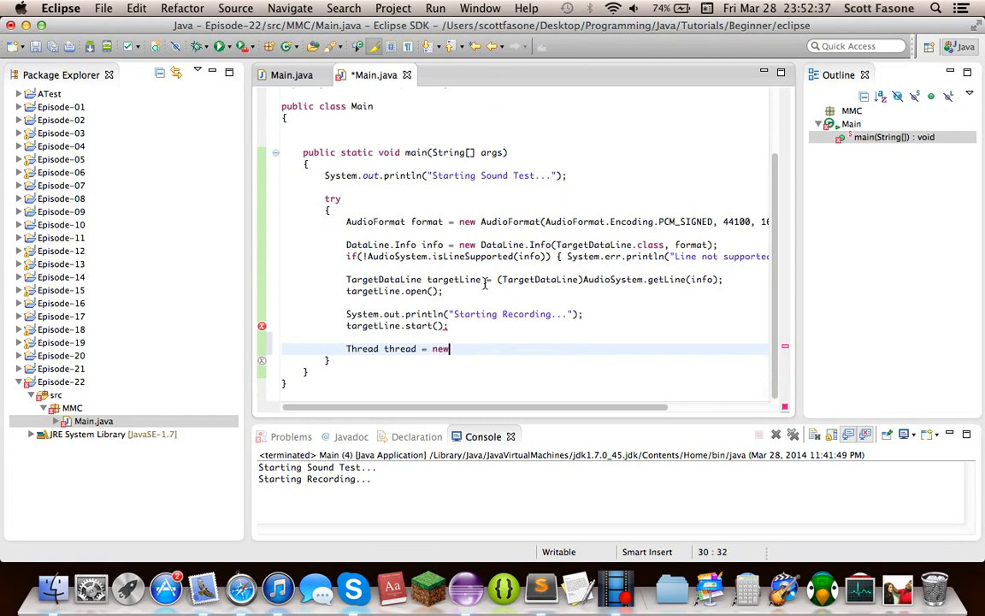
text( Thread())
Step: Give new Thread() an anonymous class body ending with a semicolon and save the file
key(Return)
text({)
key(Return)
key(Down)
text(;)
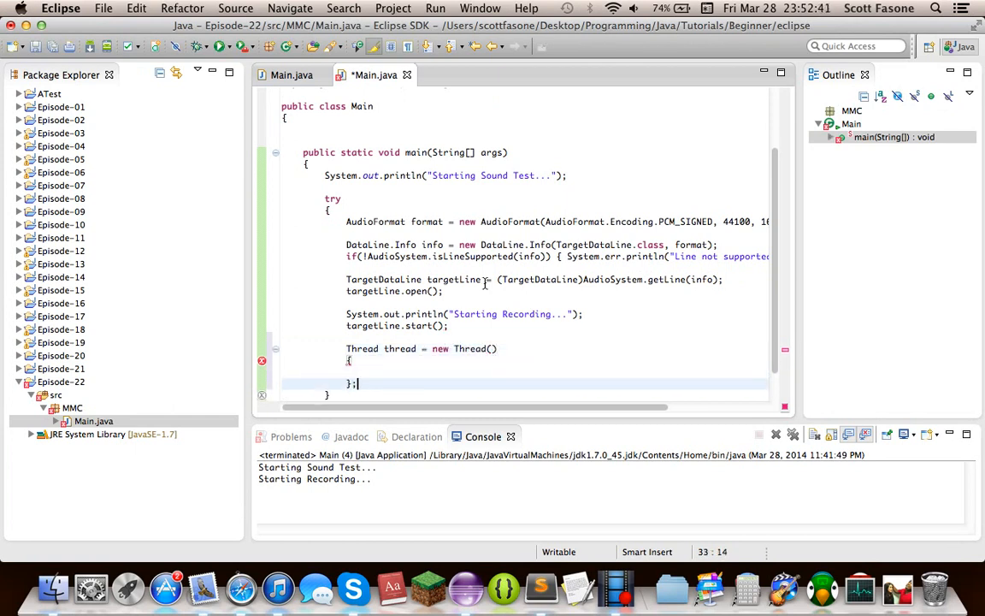
scroll(382, 279, down, 2)
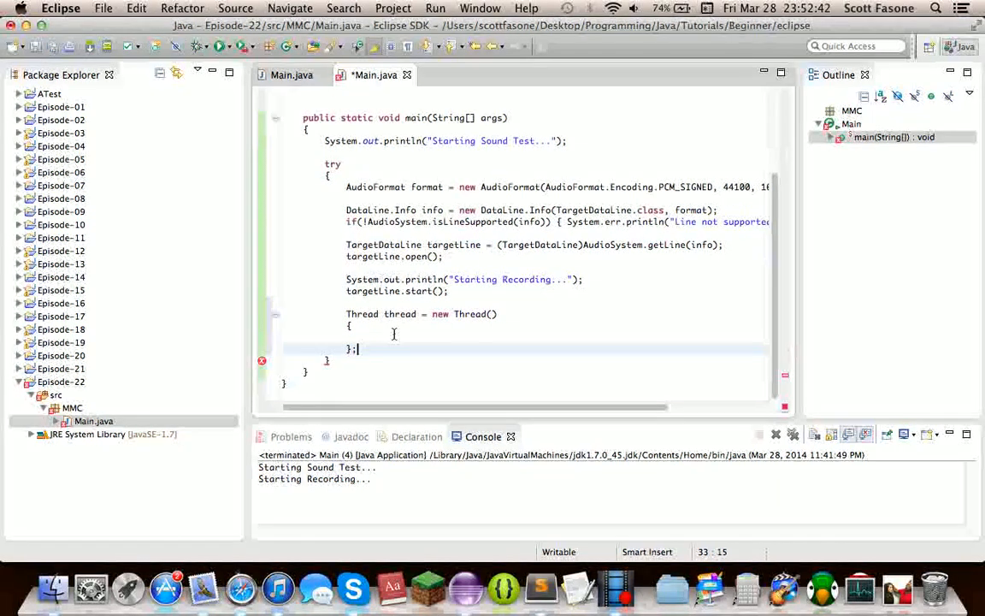
click(384, 338)
key(super+s)
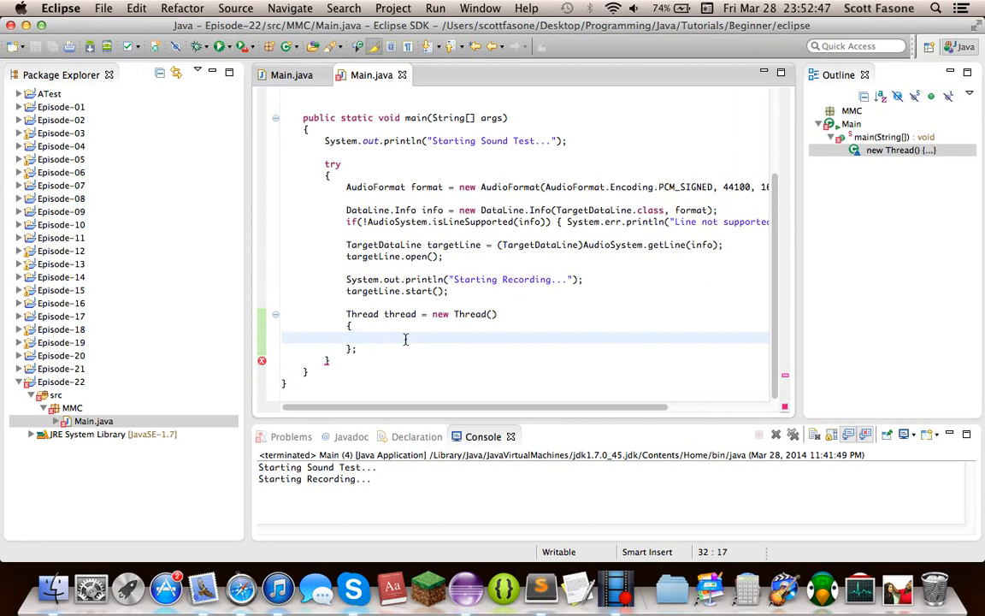
text(@Ove)
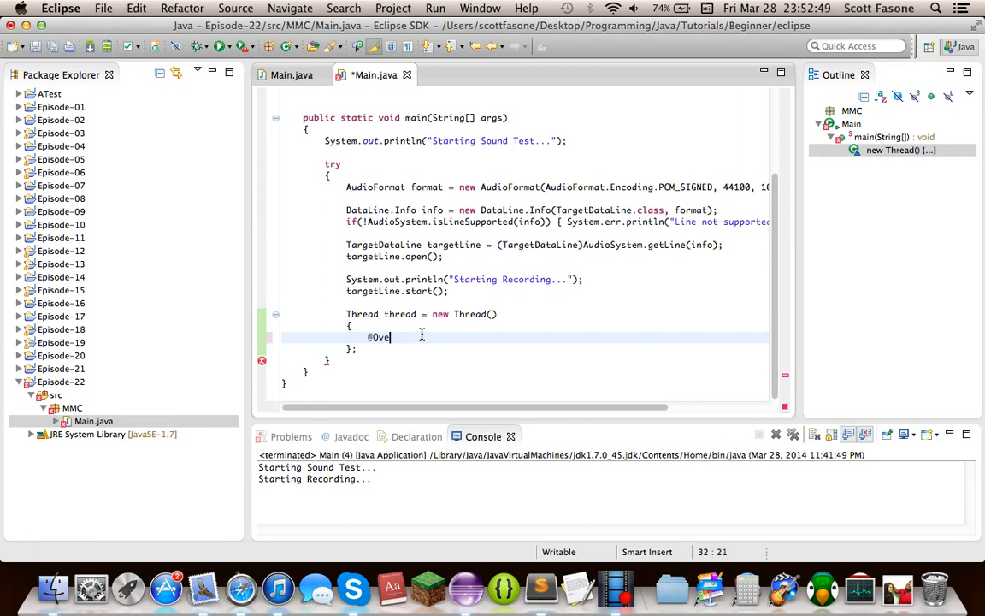
text(rride public void)
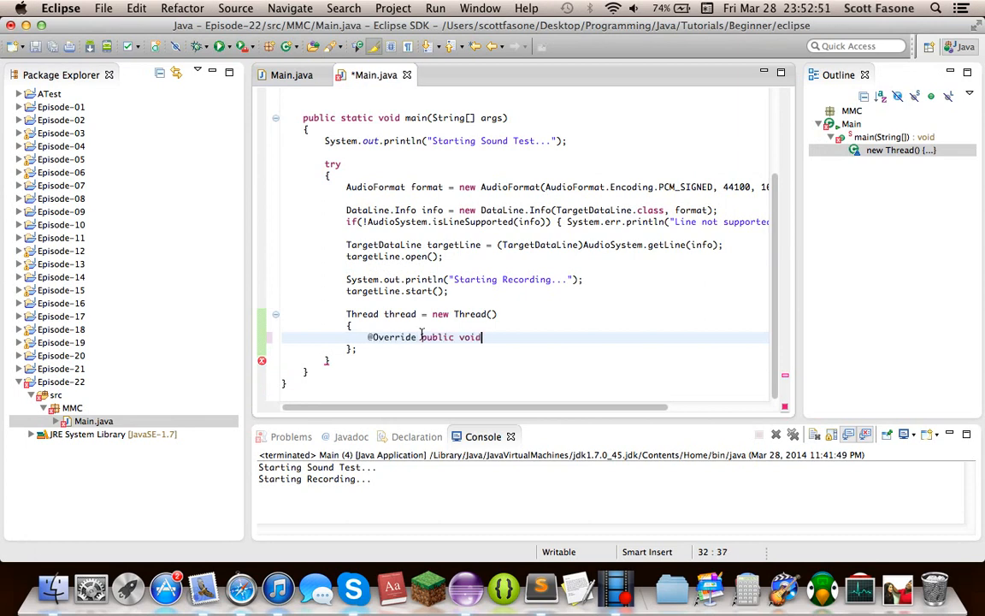
text( run())
key(Return)
text({)
key(Return)
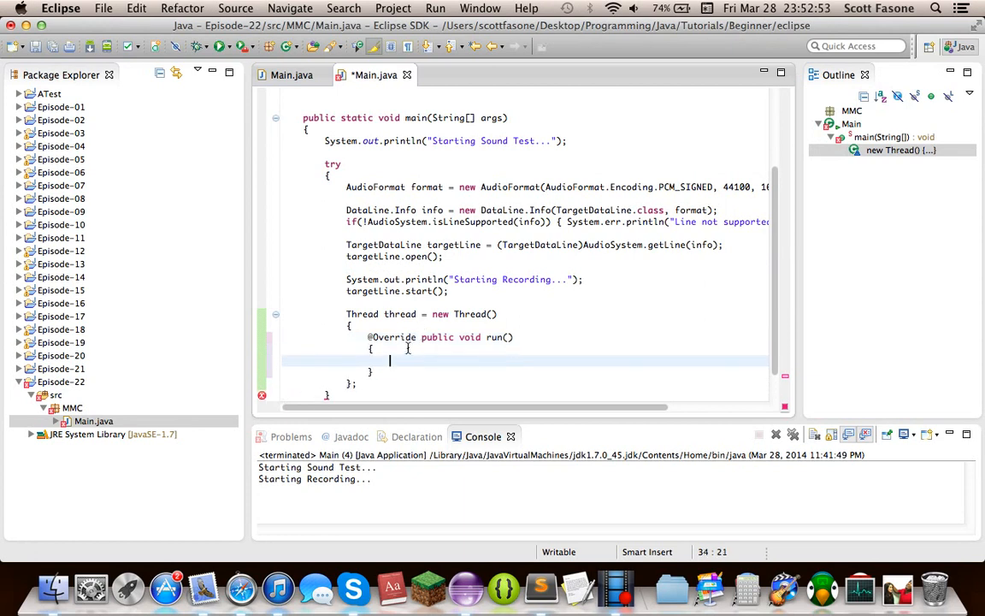
scroll(410, 350, down, 1)
scroll(422, 357, down, 2)
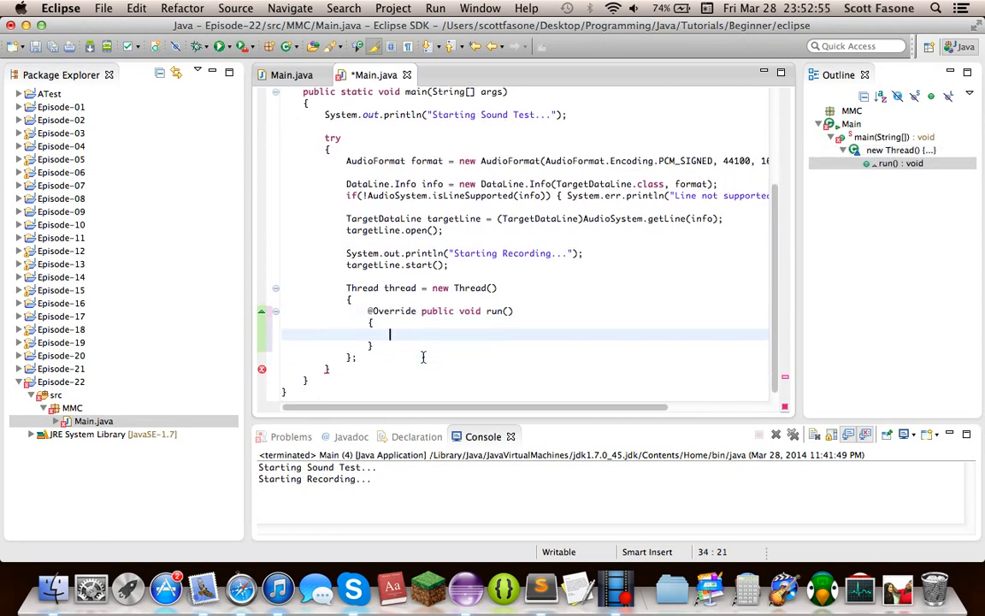
Step: Declare targetLine as final and save the file
click(346, 219)
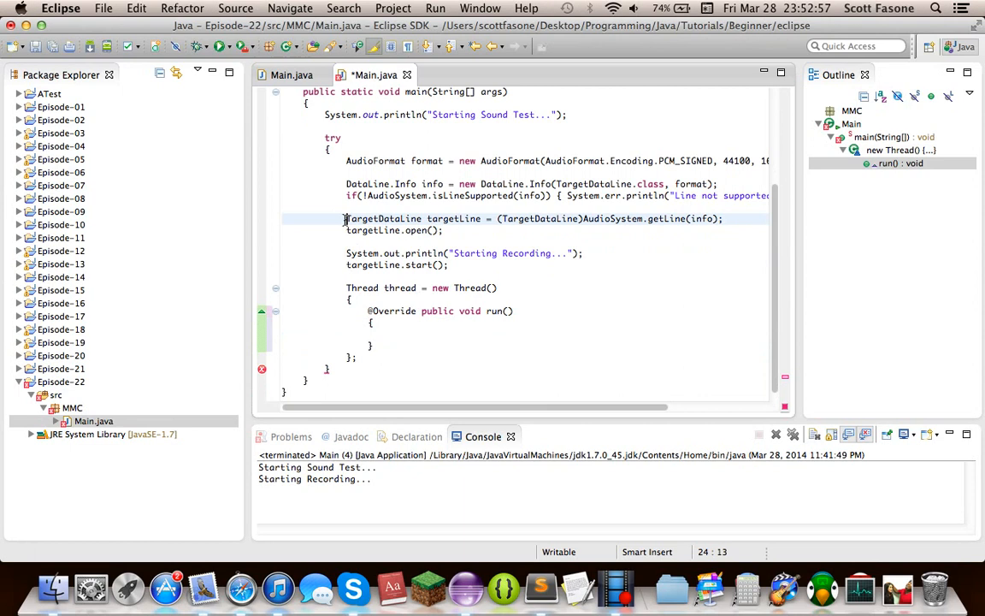
text(final)
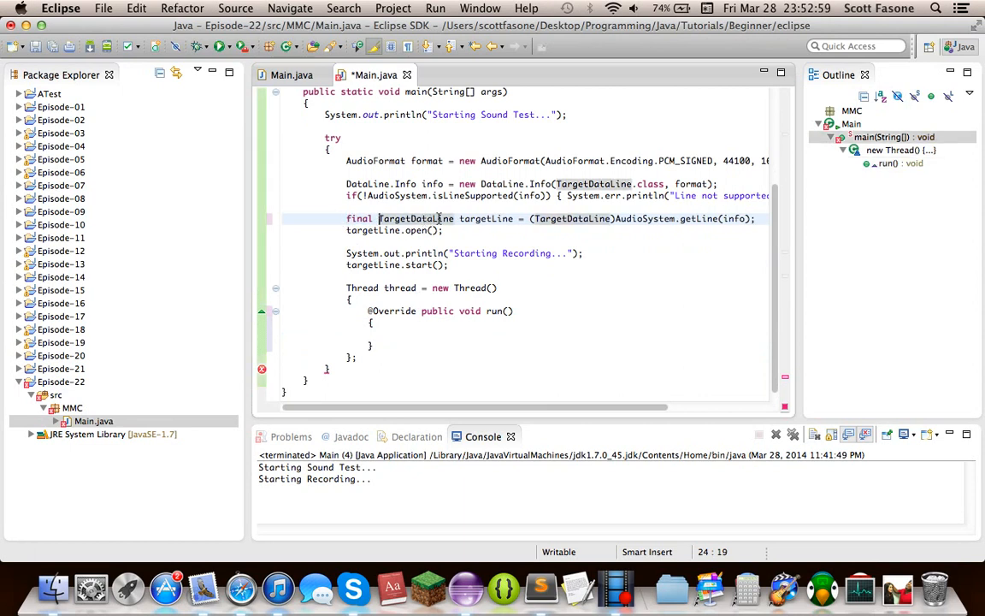
click(466, 333)
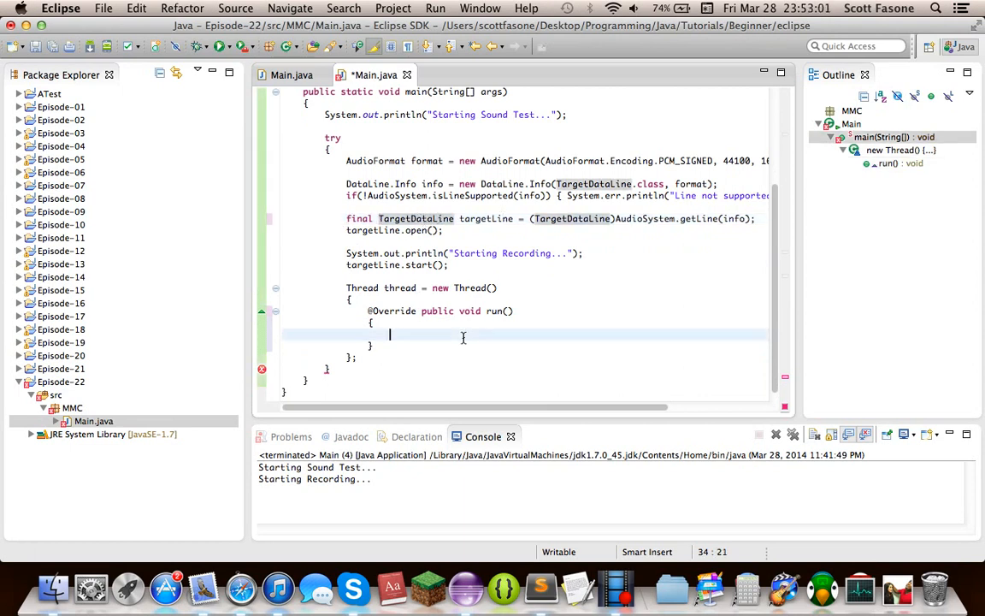
key(super+s)
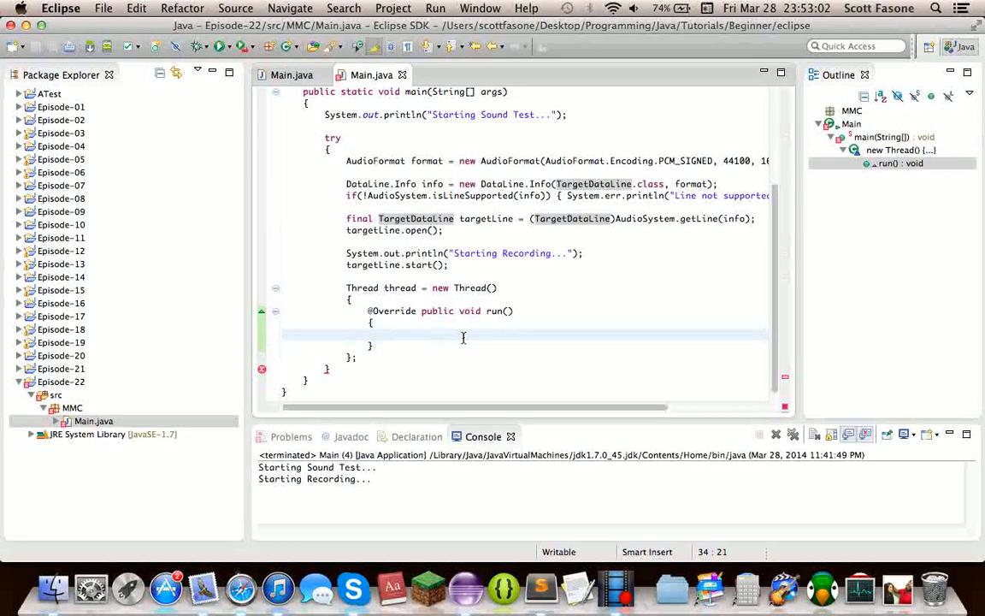
text(AudioI)
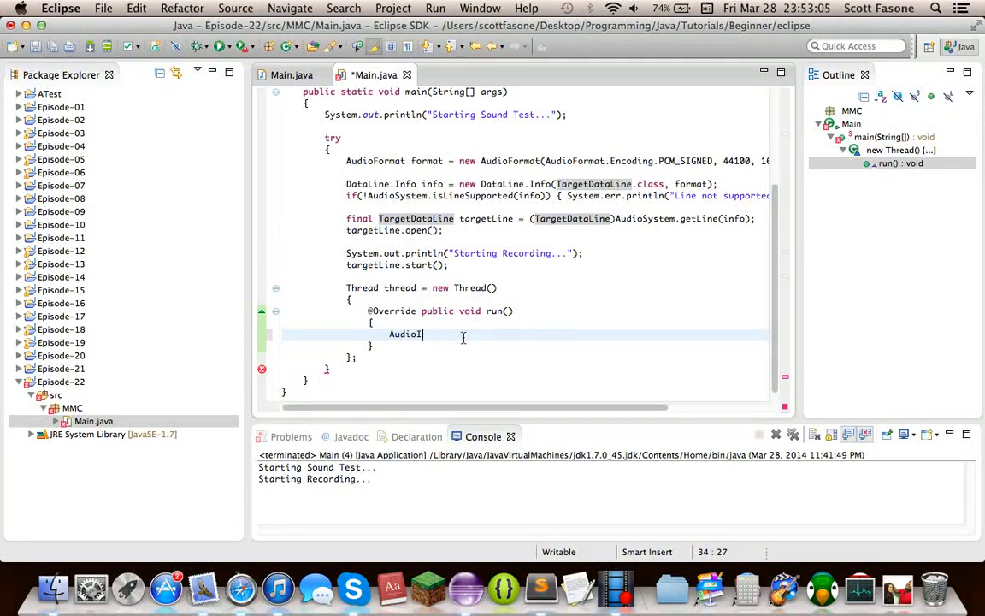
text(nputStream)
Step: Create AudioInputStream audioStream from targetLine inside run(), importing AudioInputStream
key(BackSpace)
key(BackSpace)
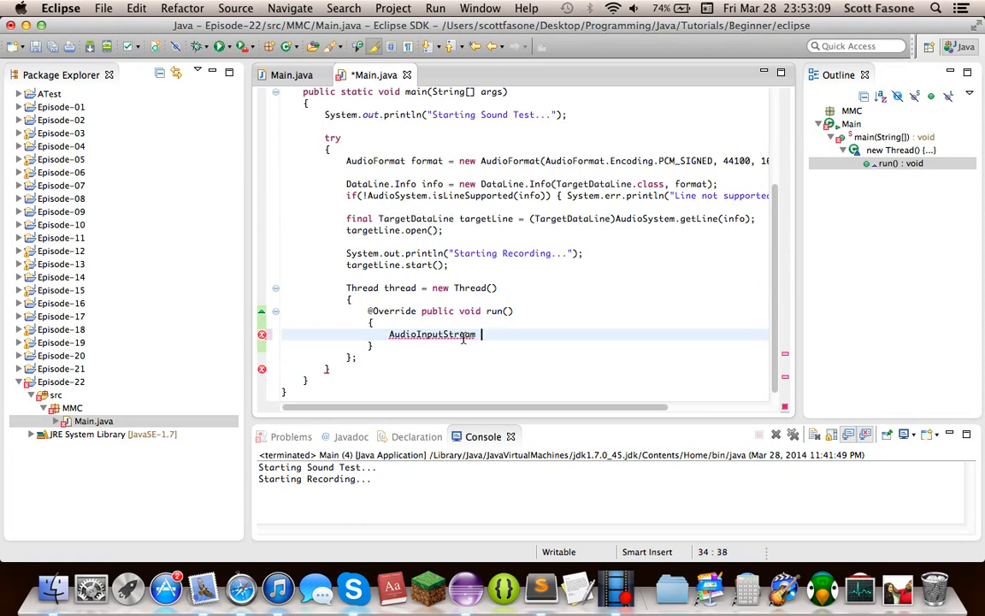
text(audioStream = )
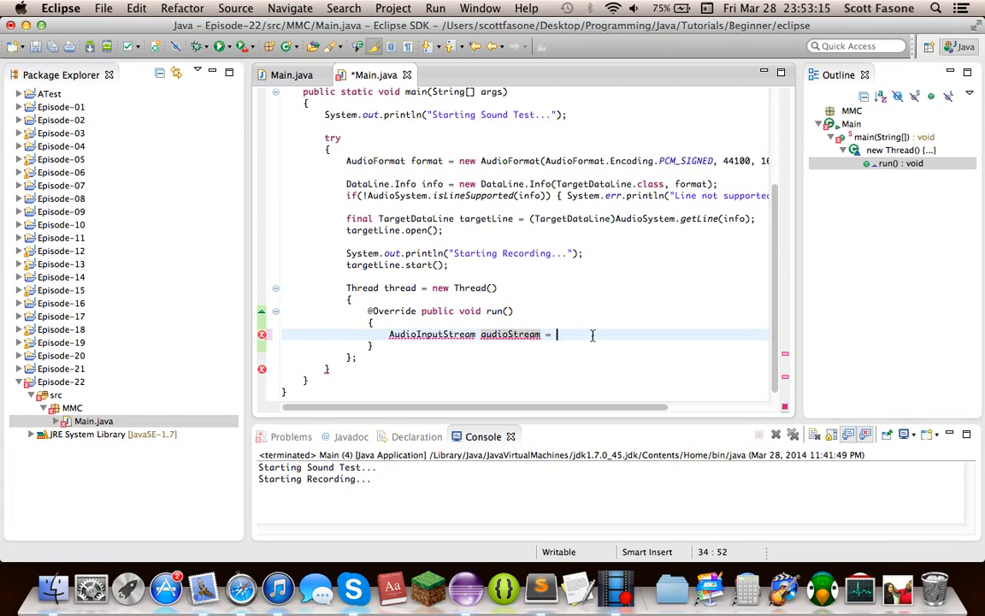
text(new A)
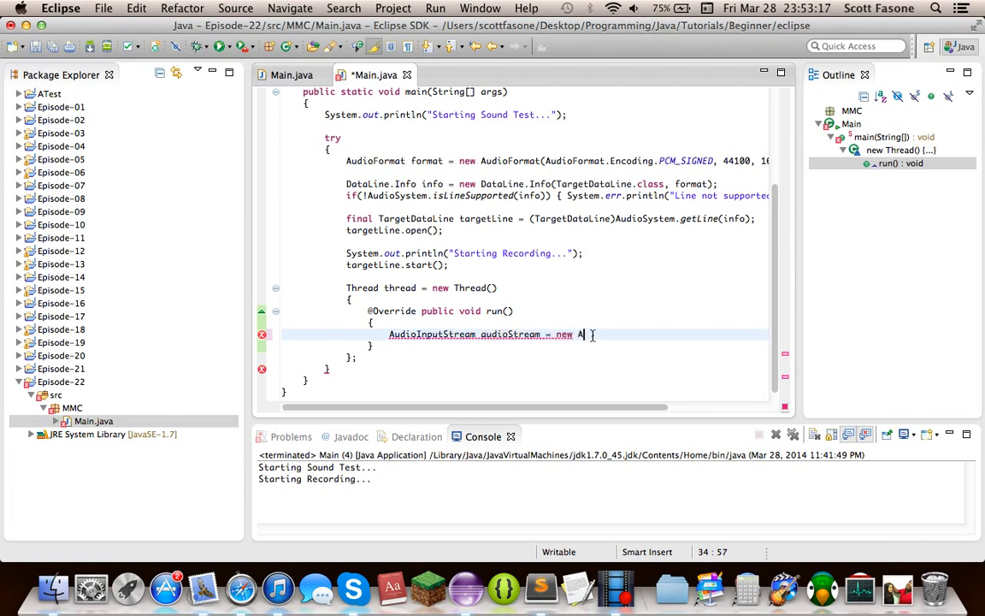
text(udioInputStr)
text(eam()
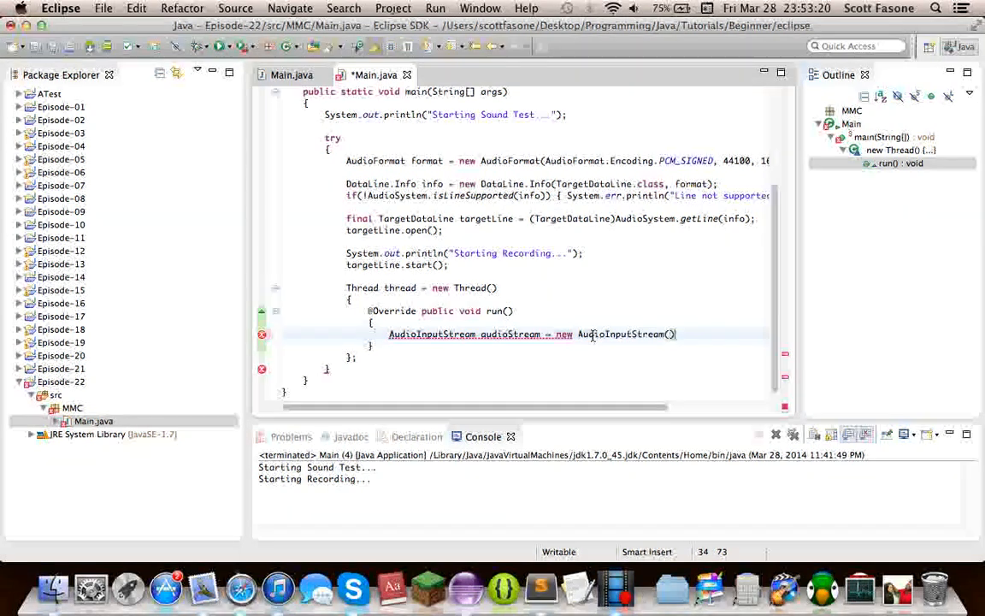
text(targetLin)
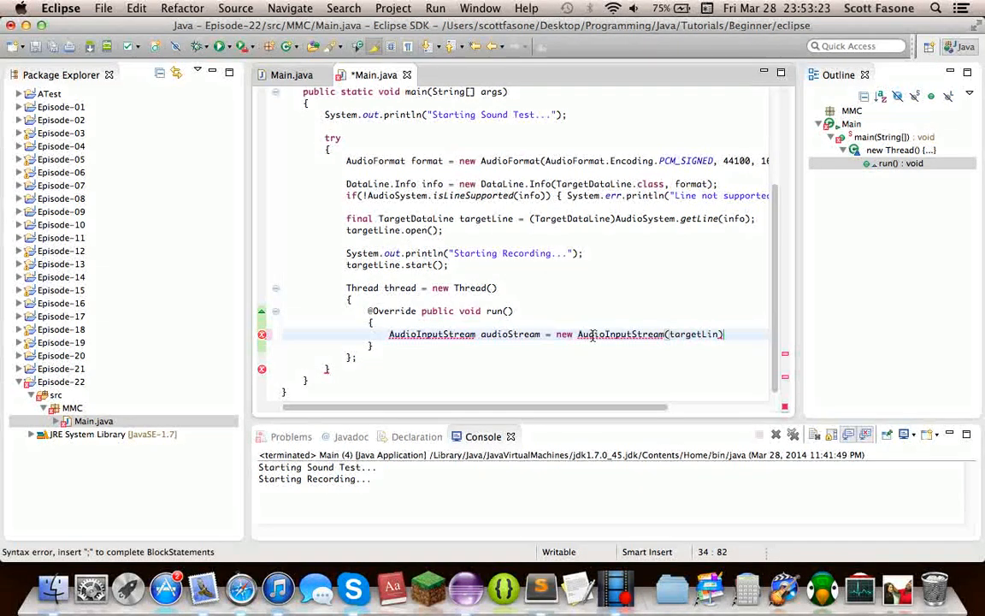
text(e);)
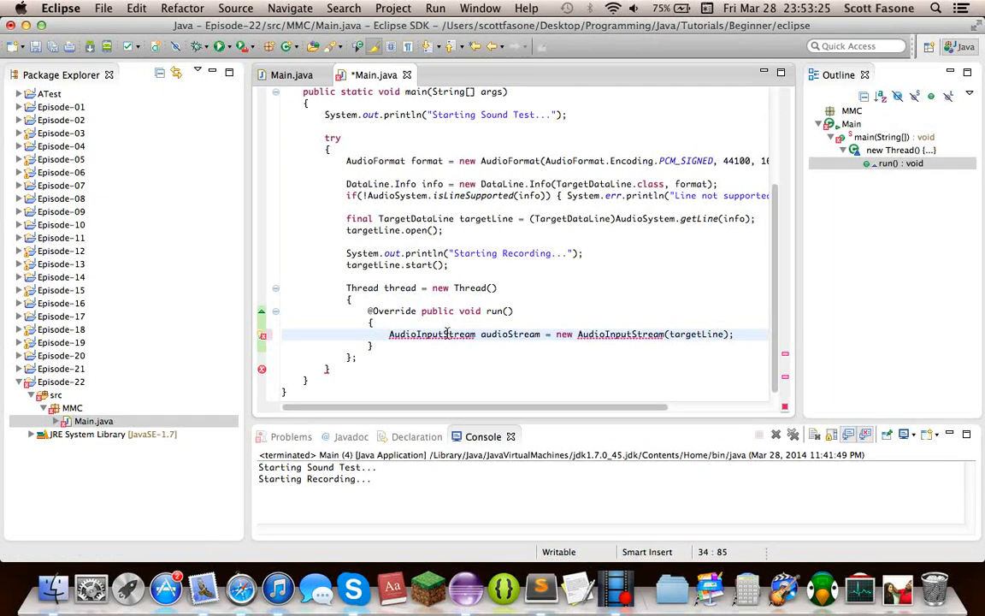
click(451, 381)
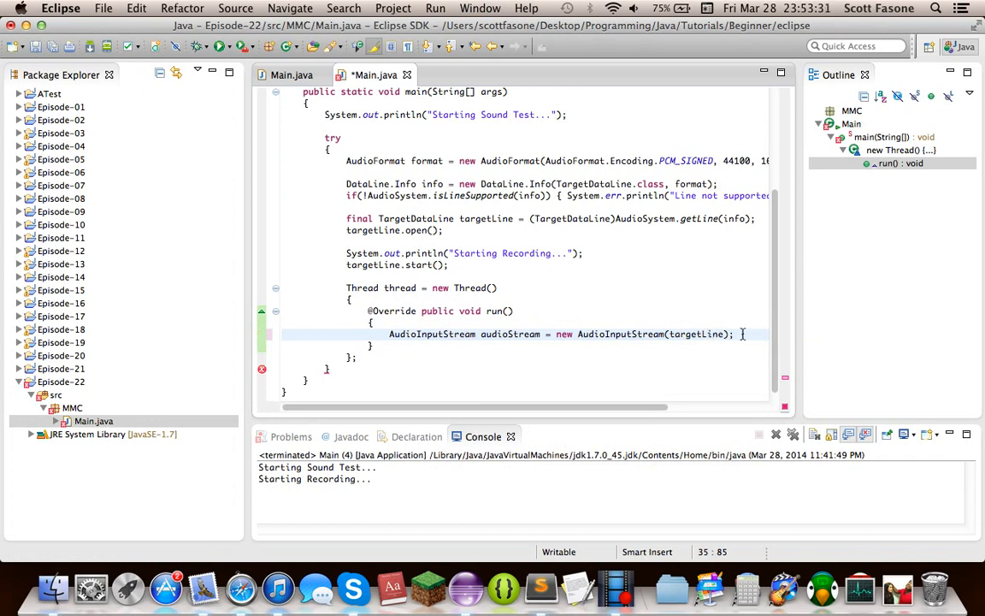
key(Return)
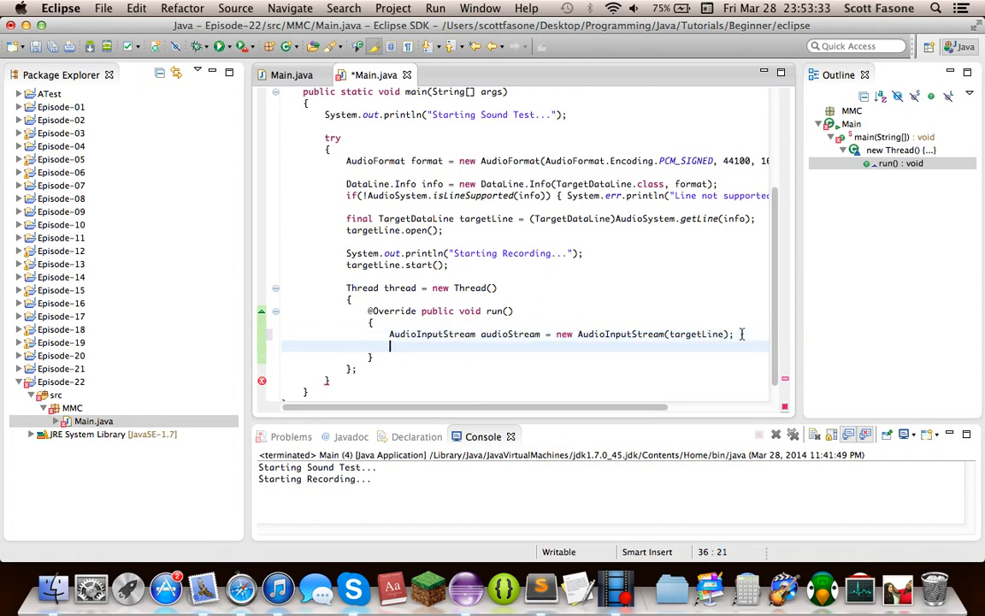
text(File a)
text(udio)
text(File =)
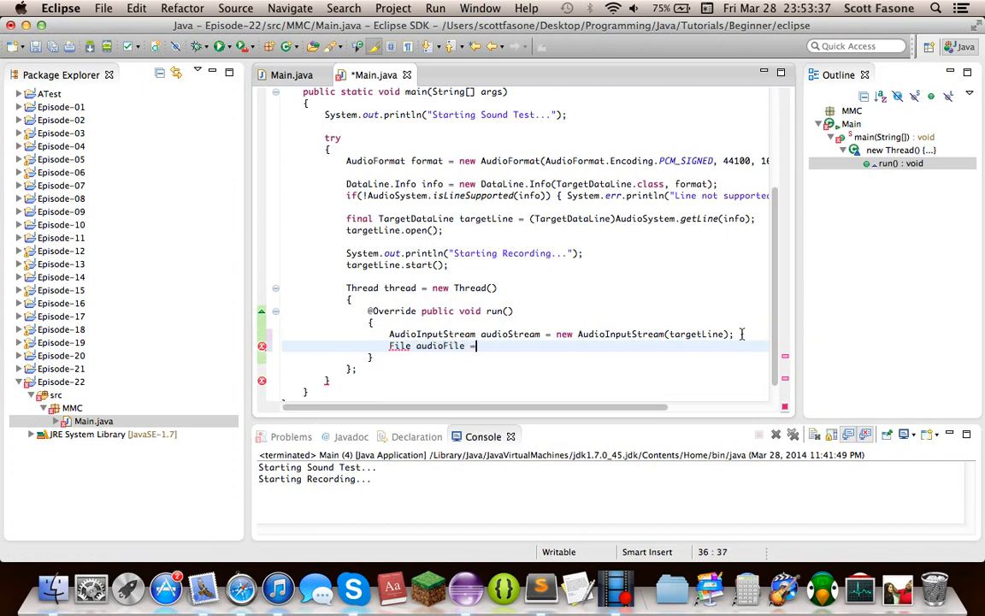
text( new File();)
text(")
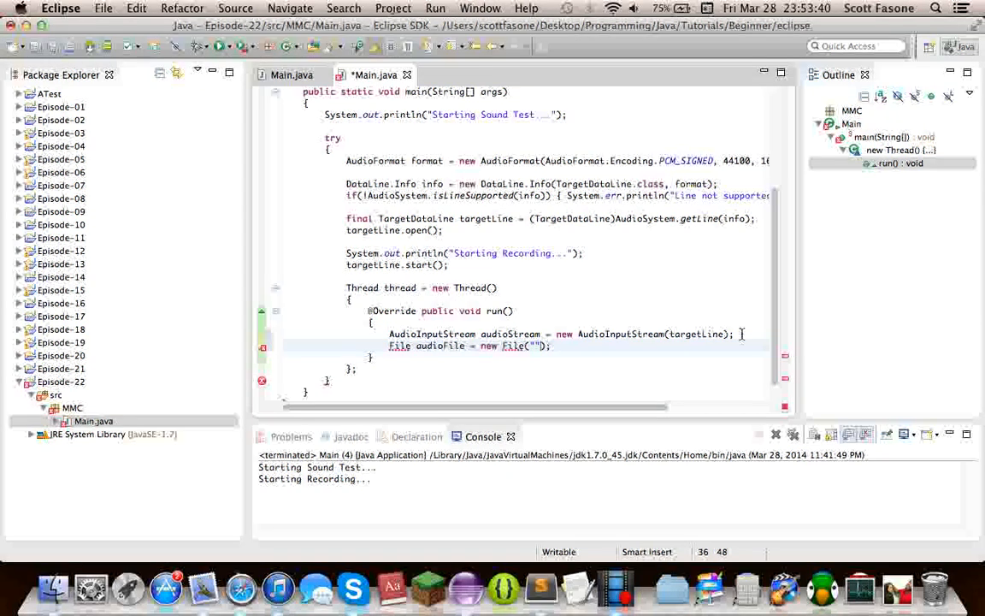
text(record.e)
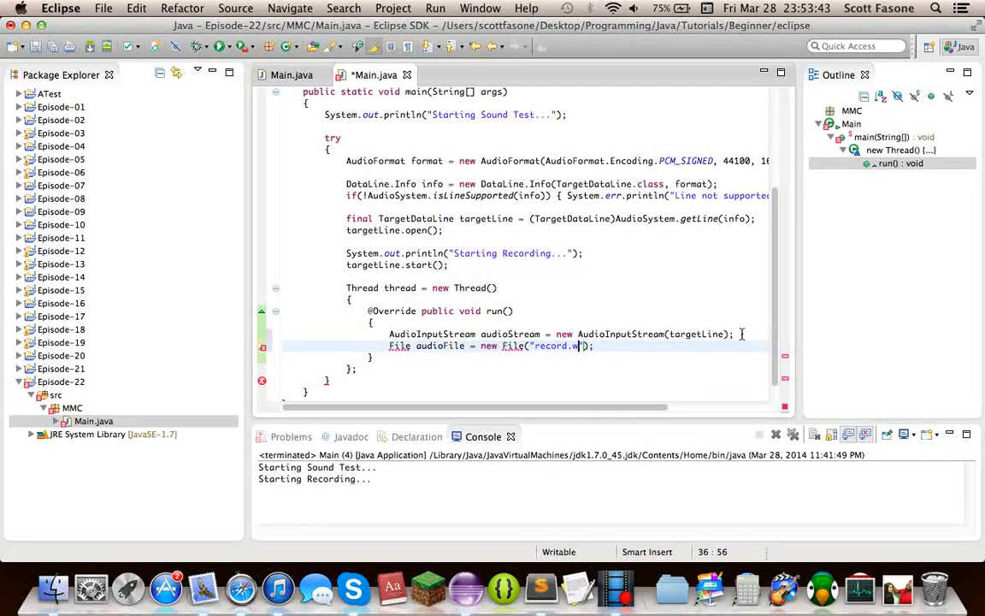
text(av")
Step: Declare File audioFile = new File("record.wav") inside run()
key(Right)
key(Right)
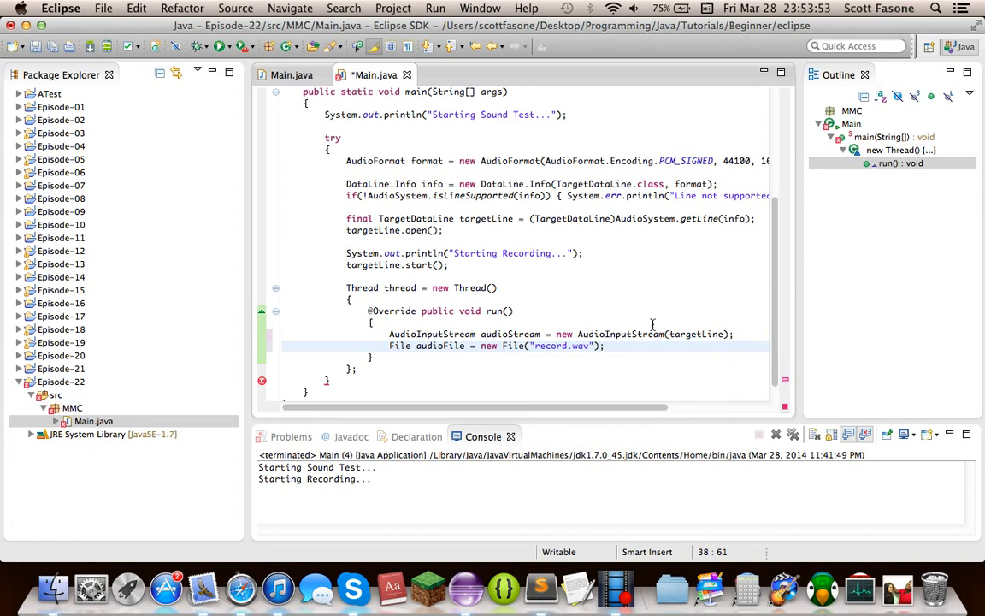
scroll(633, 338, down, 2)
key(Return)
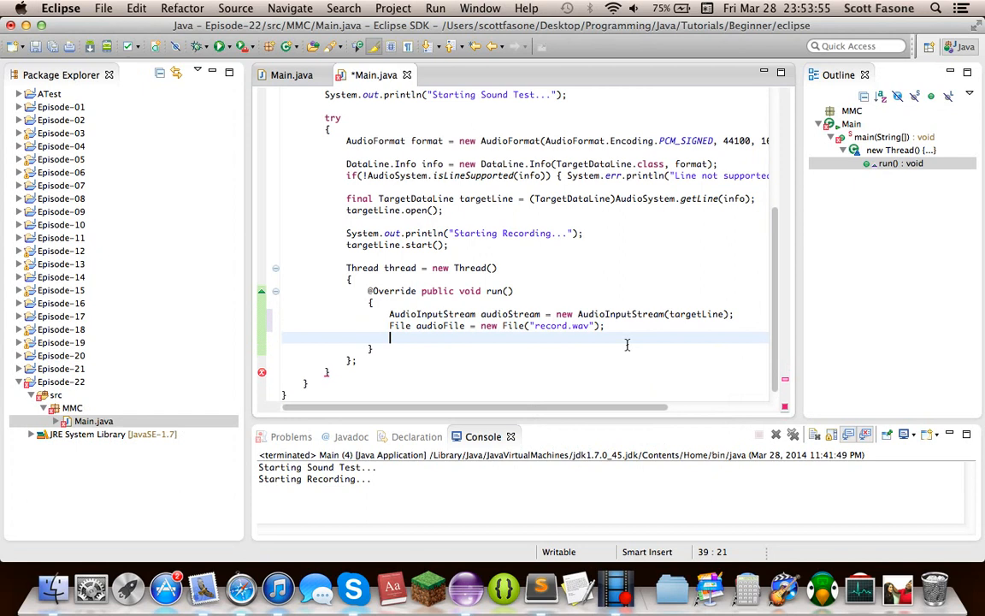
text(Au)
text(dioS)
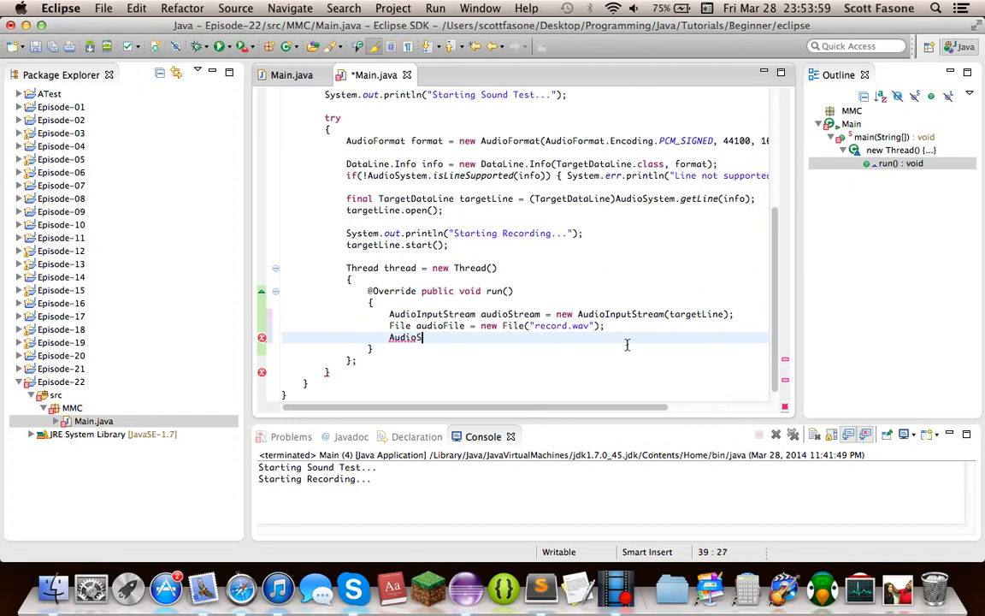
text(ystem.)
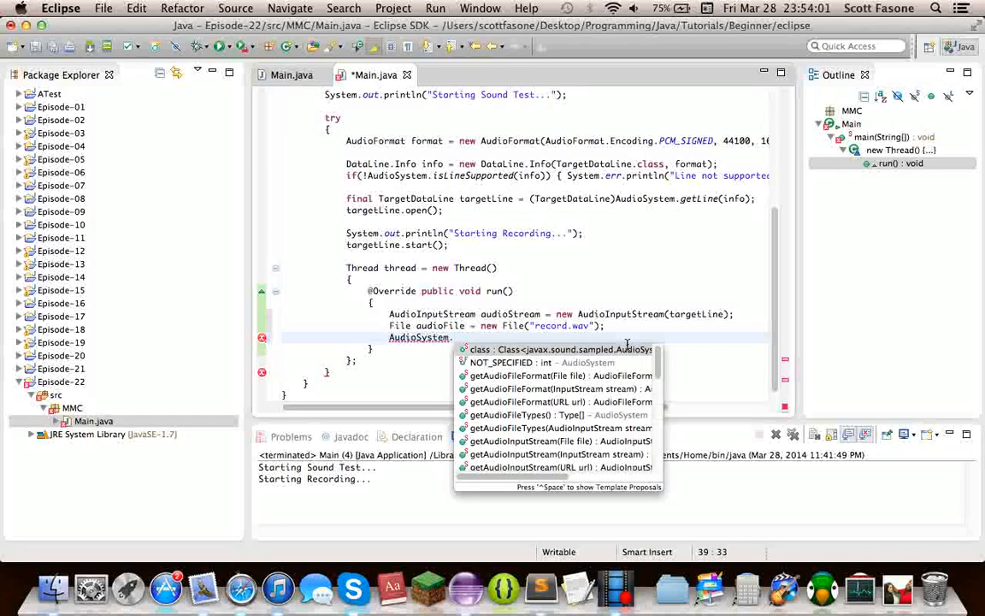
text(w)
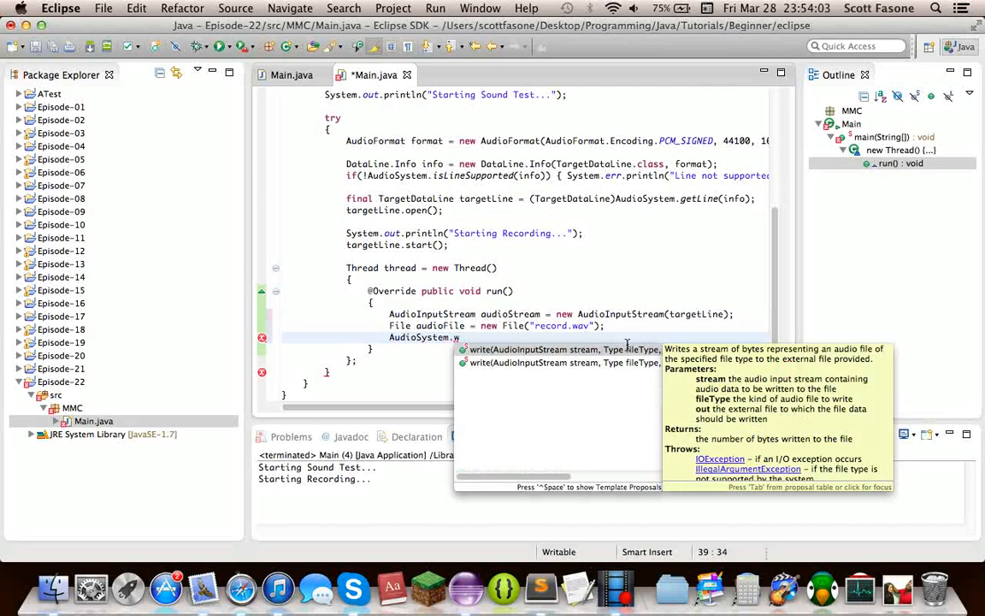
Step: Write AudioSystem.write(audioStream, AudioFileFormat.Type.WAVE, audioFile) via content assist
key(Return)
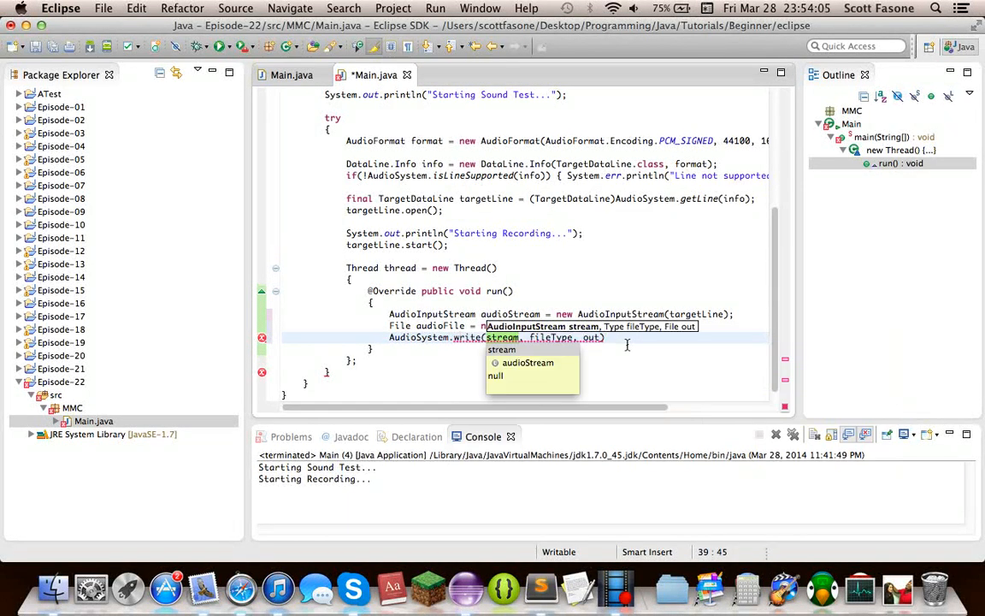
key(Down)
key(Return)
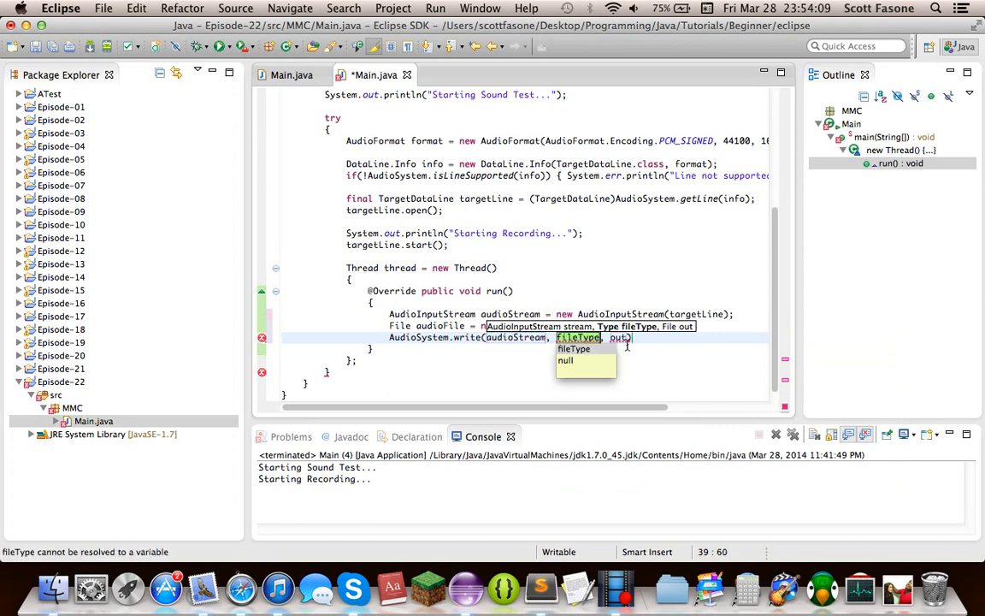
text(Audio)
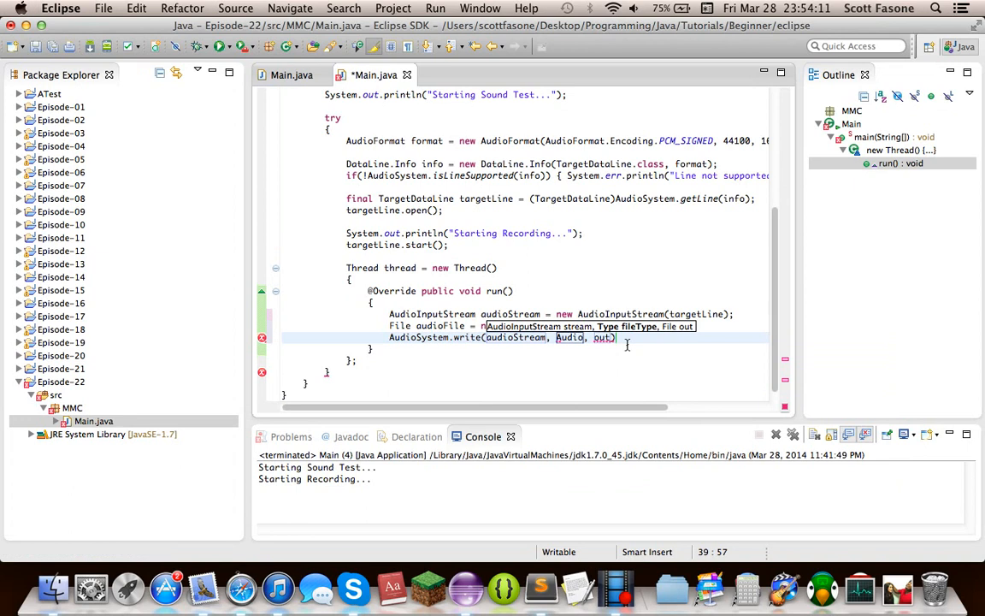
text(FileFormat.)
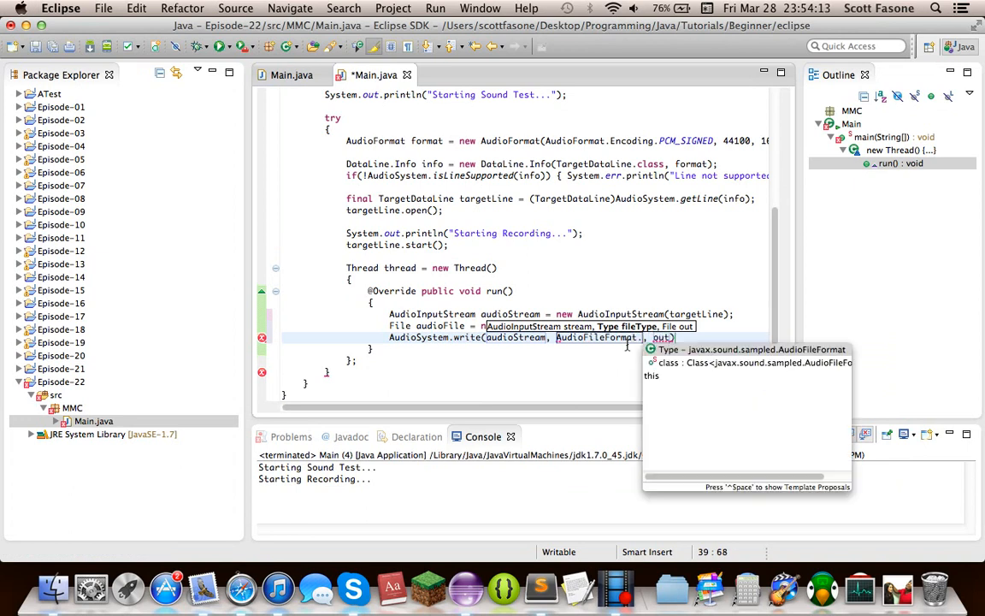
key(Return)
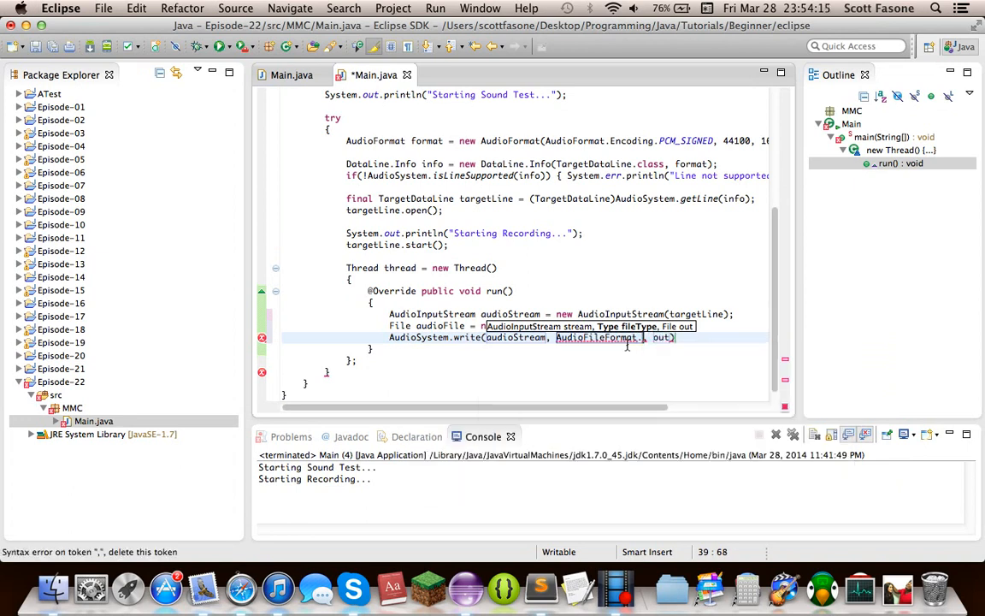
text(Type.)
key(Down)
key(Down)
key(Down)
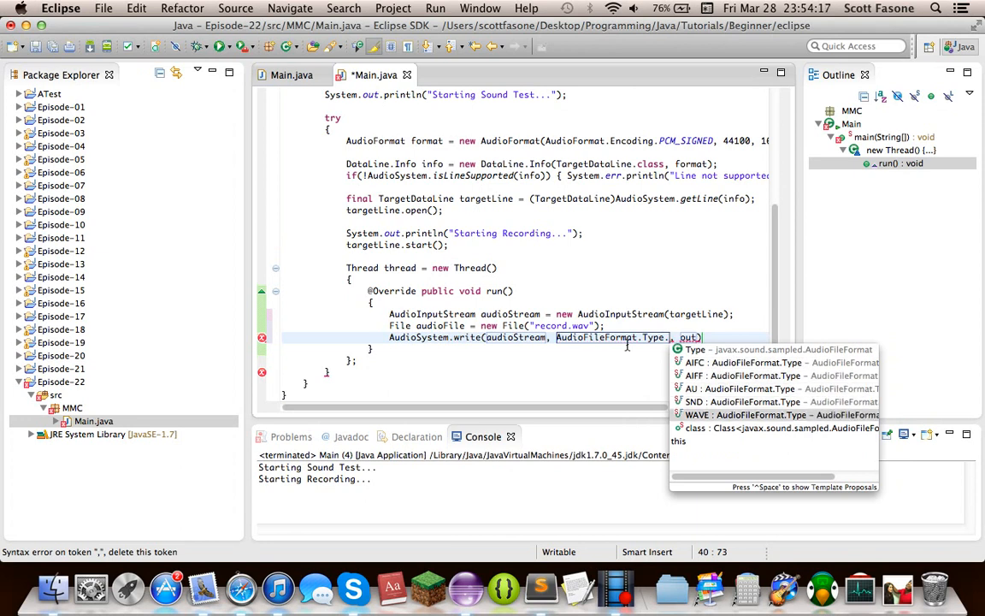
key(Return)
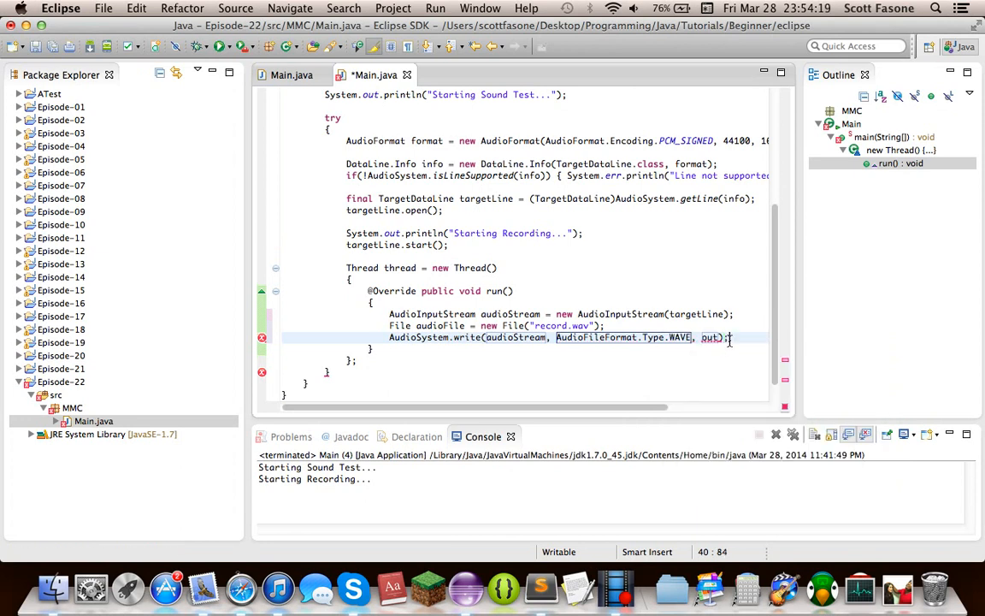
Step: Review the available audio file types, keep WAVE, and save Main.java
key(BackSpace)
key(BackSpace)
key(BackSpace)
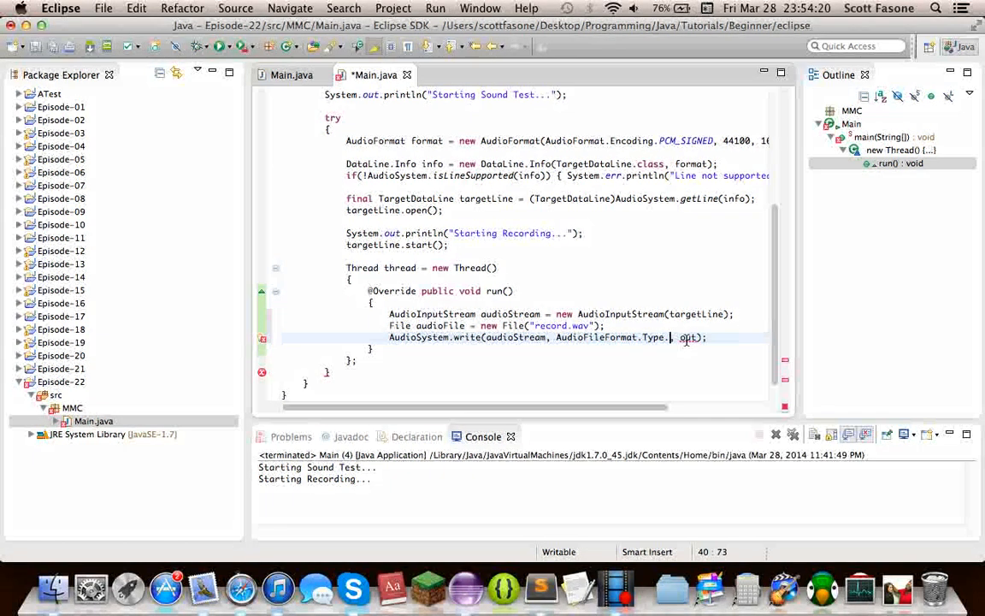
key(ctrl+space)
key(Down)
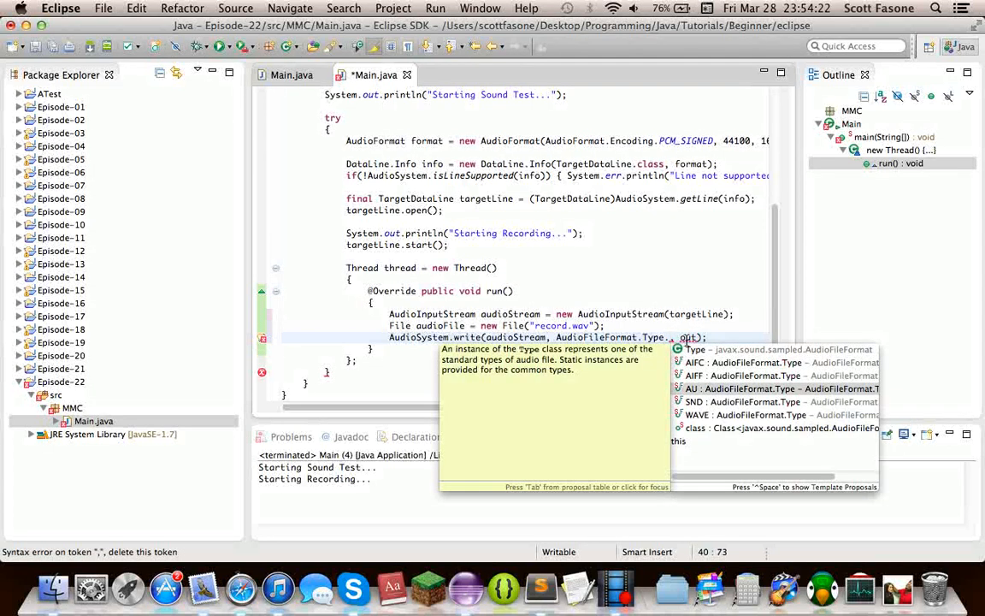
key(Down)
key(Down)
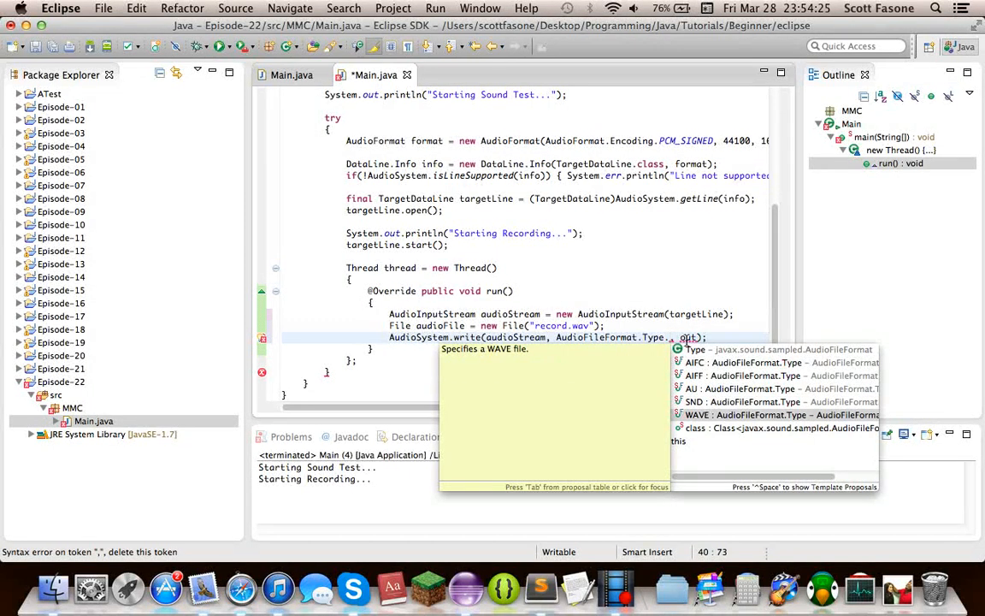
key(Up)
key(Up)
key(Up)
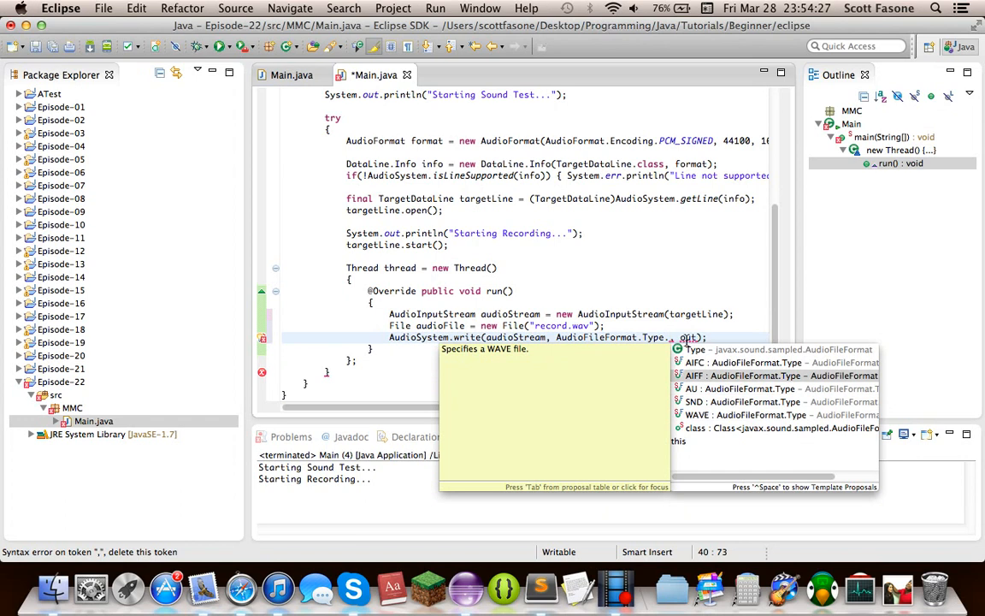
key(Down)
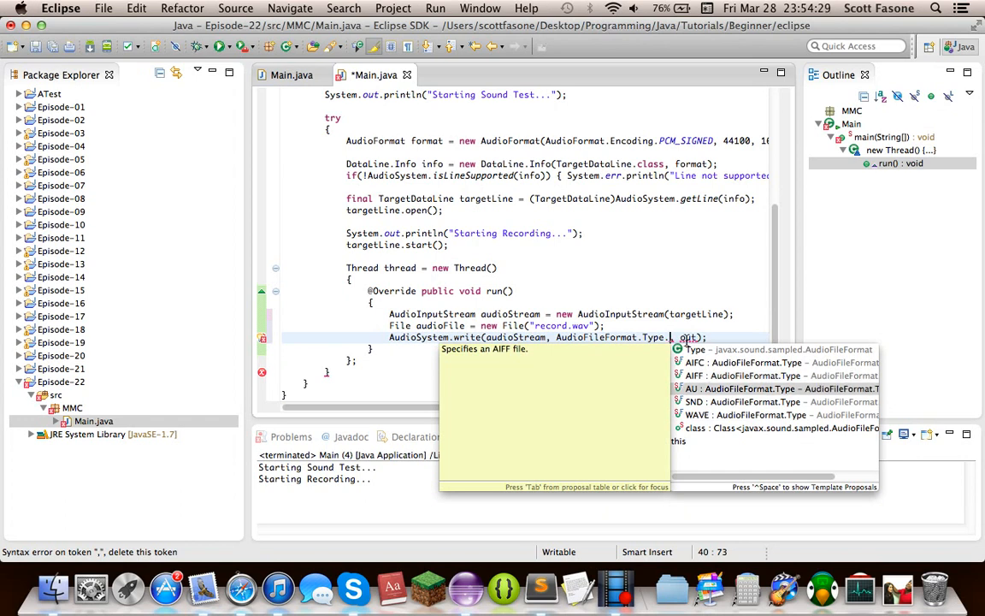
key(Down)
key(Down)
key(Return)
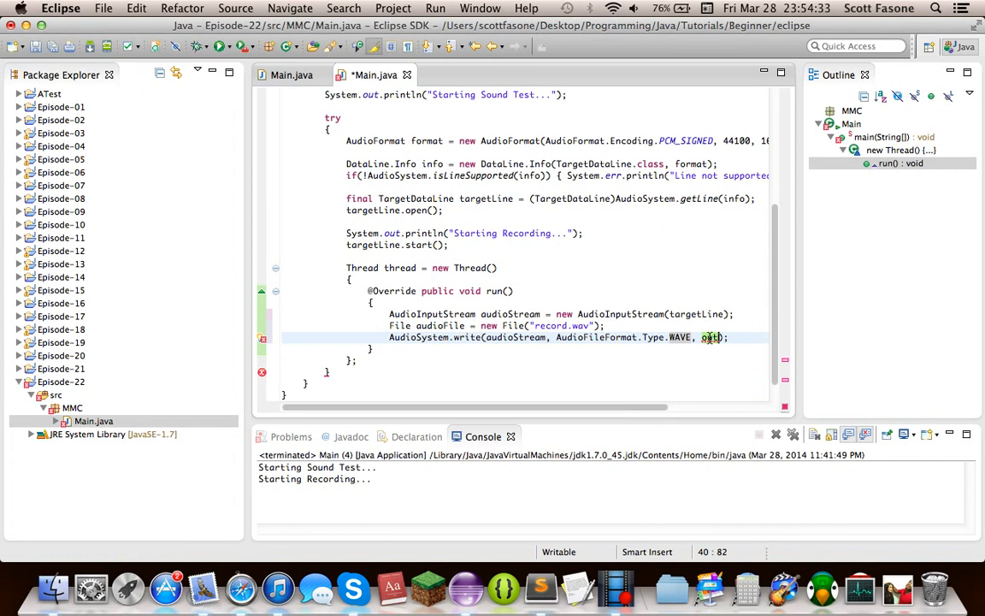
text(audioFile)
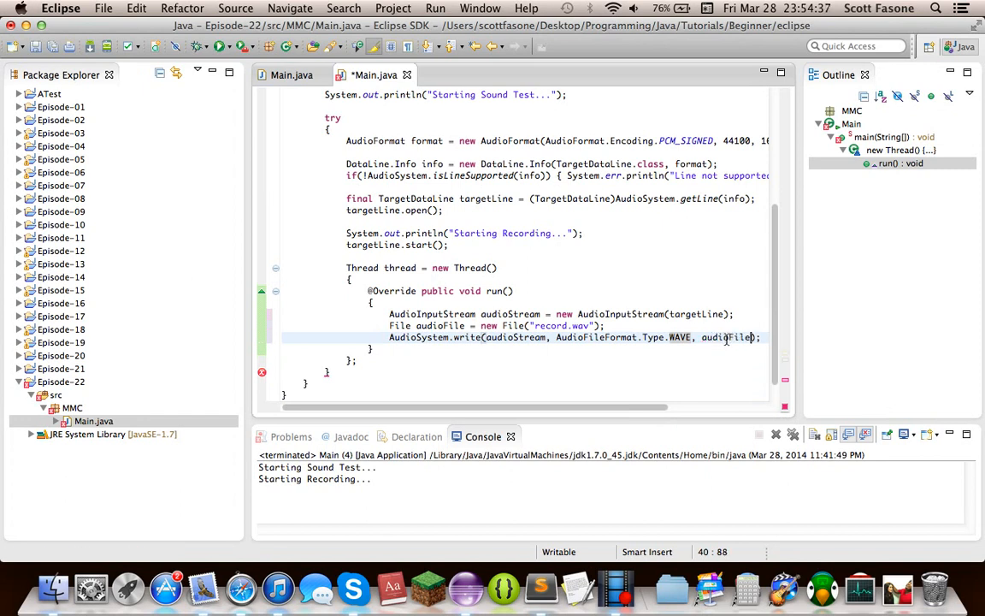
key(super+s)
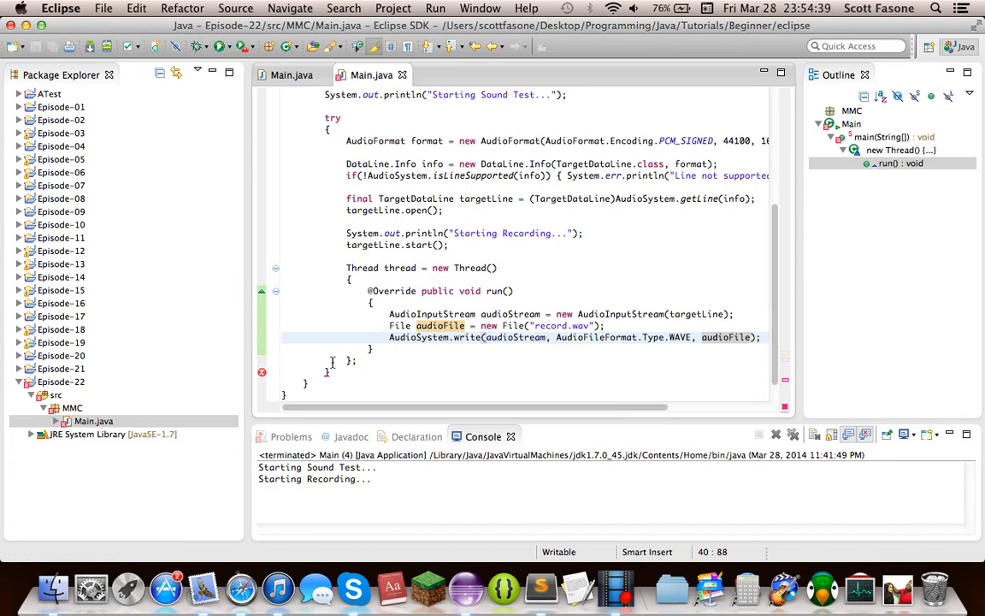
mouse_move(327, 371)
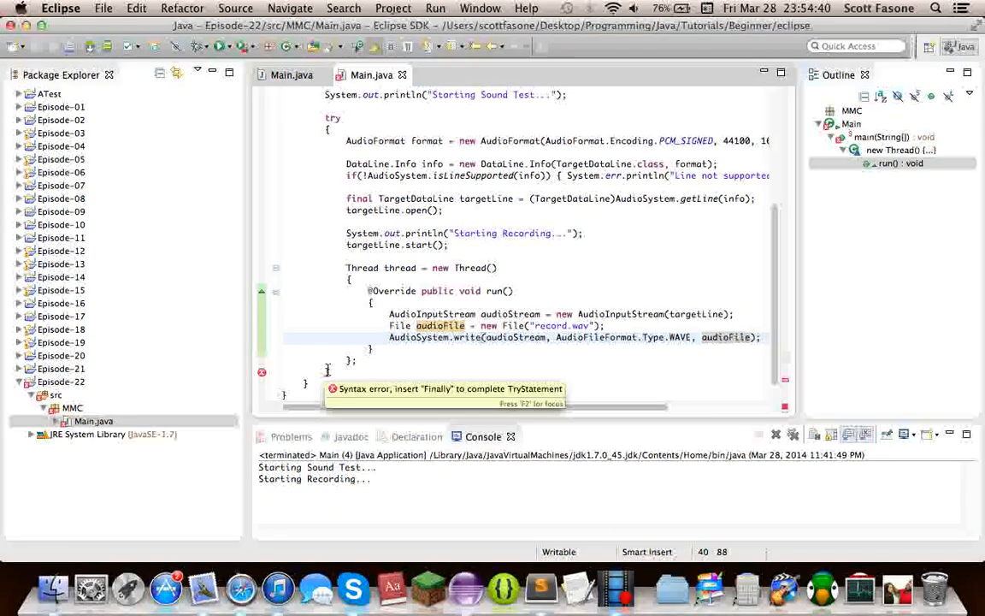
Step: Print "Stopped Recording" after the write call and save Main.java
click(468, 339)
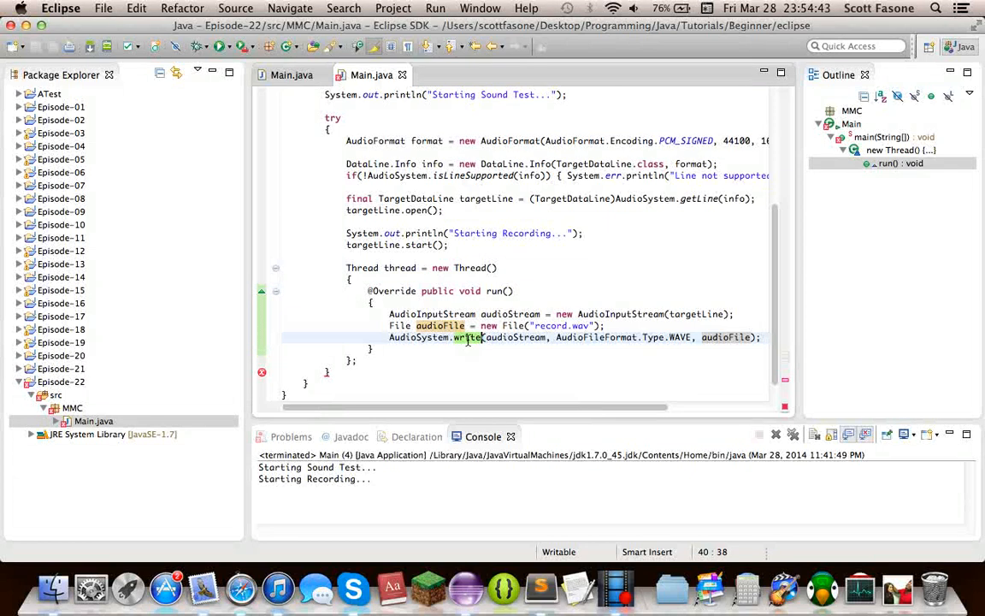
mouse_move(468, 338)
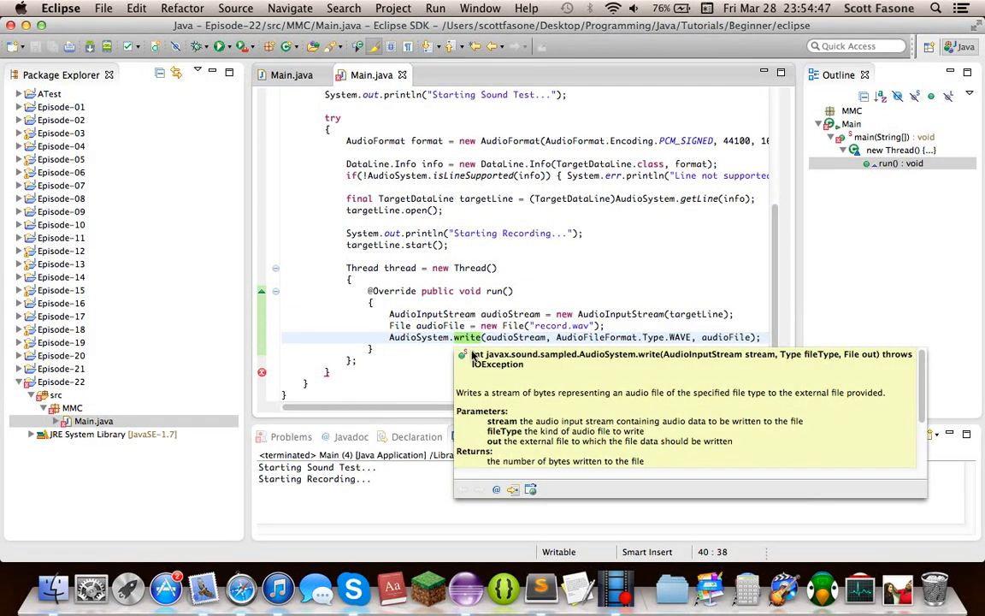
click(455, 339)
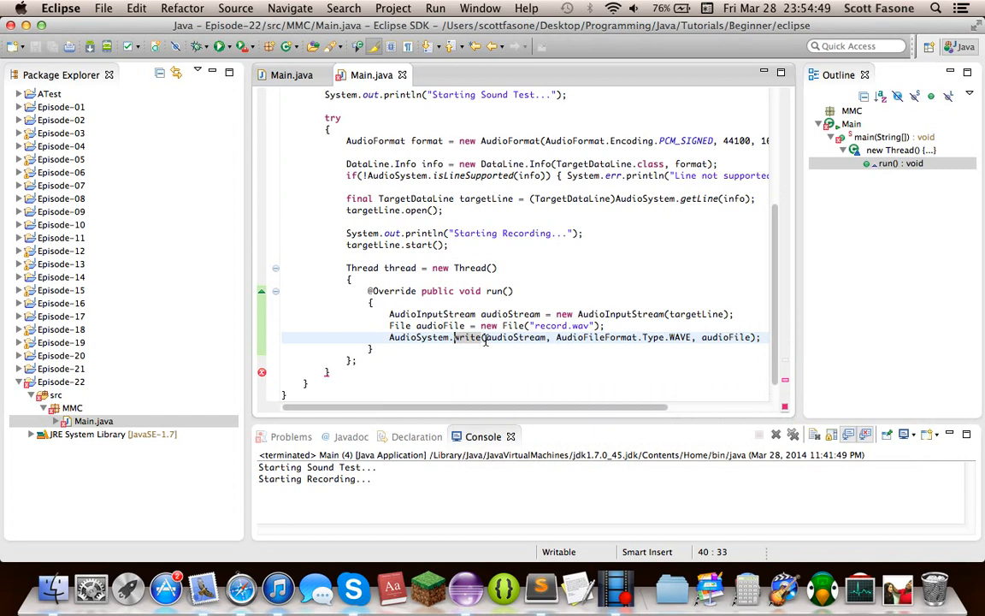
scroll(567, 338, right, 5)
click(657, 341)
key(Return)
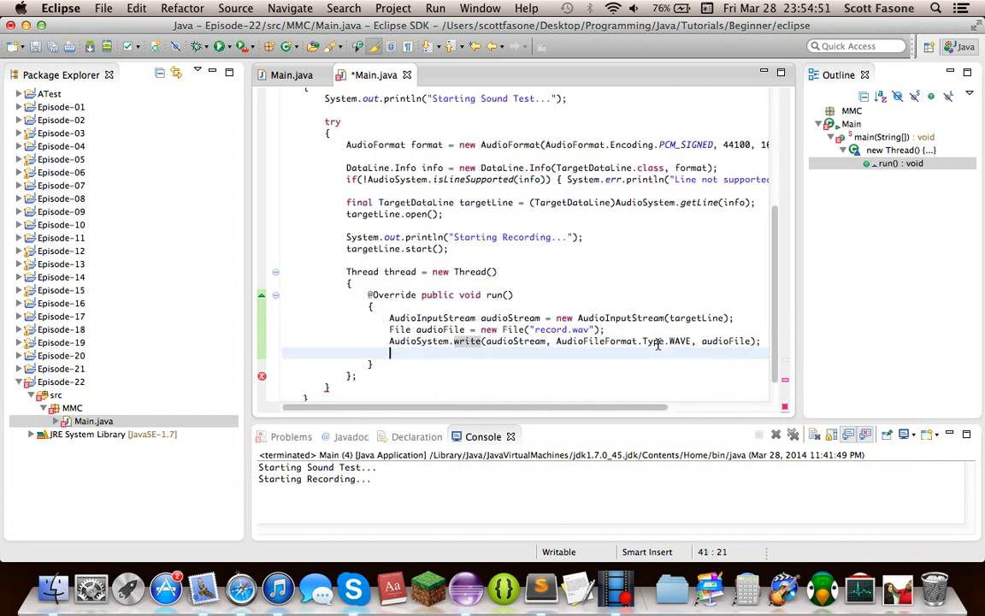
text(System.o)
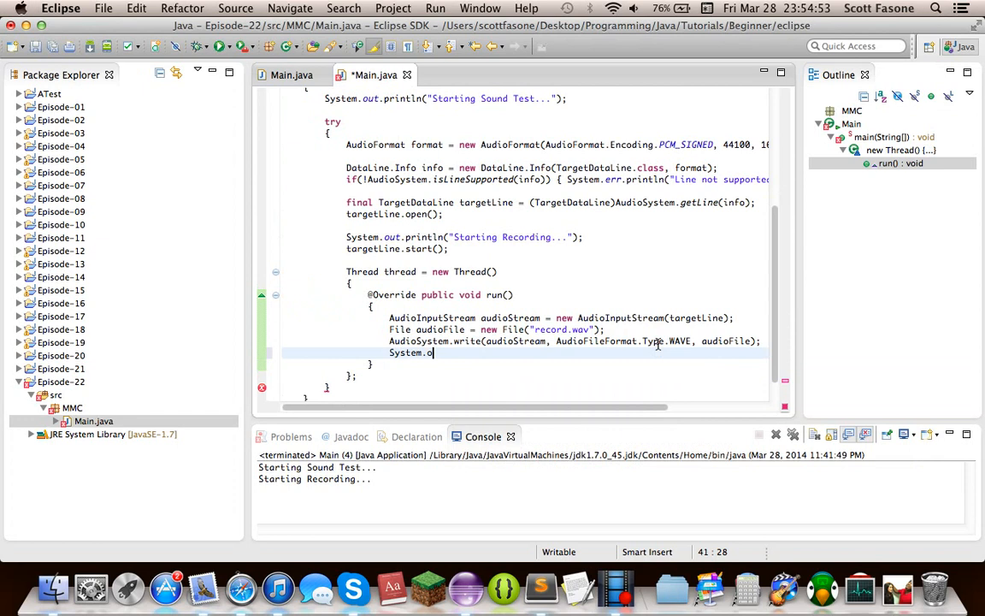
text(ut.println()
text("Stopped Recording");)
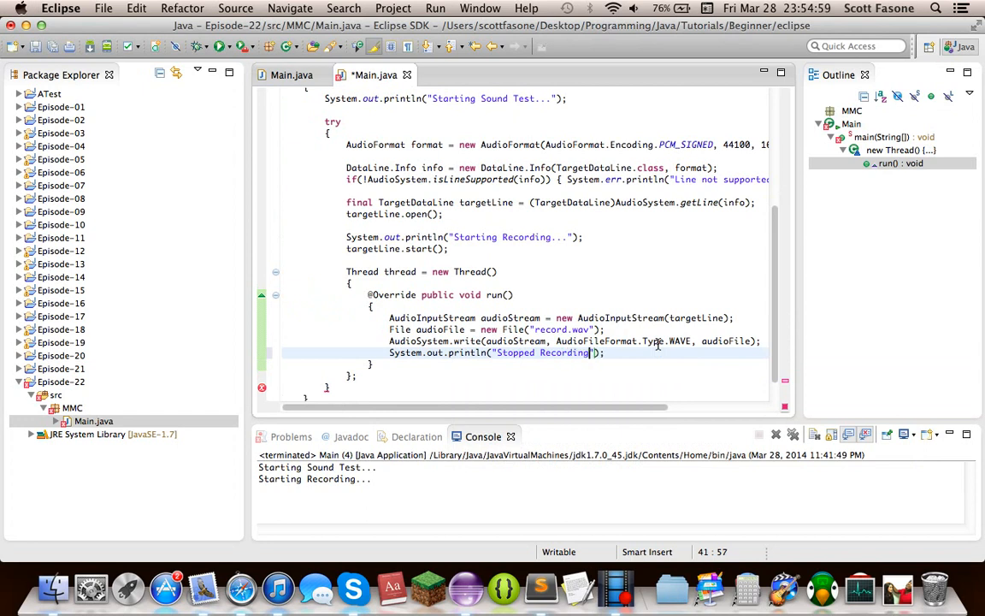
key(ctrl+s)
scroll(512, 344, down, 2)
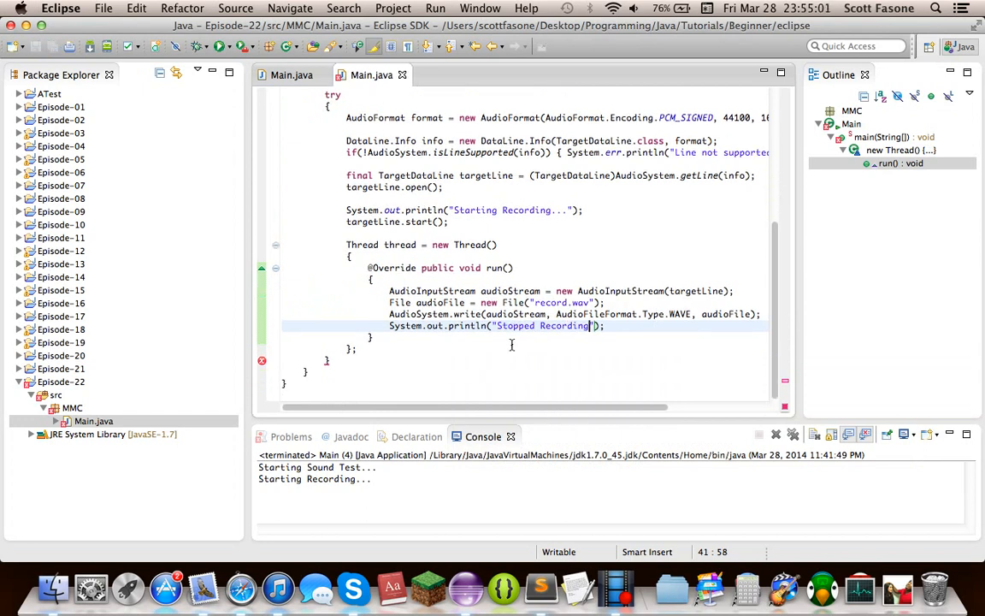
Step: Add a blank line below the thread definition
click(484, 314)
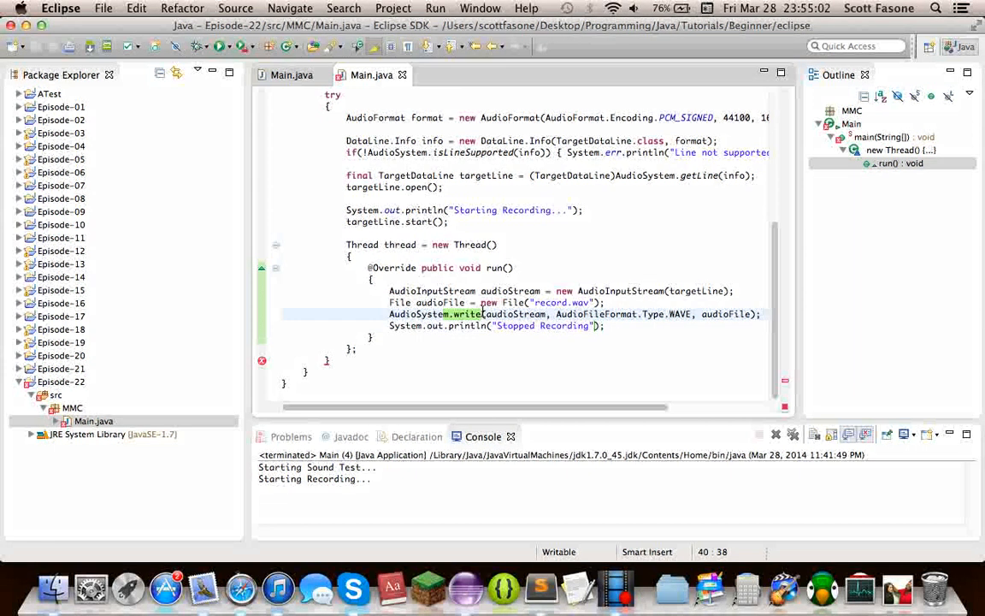
mouse_move(466, 314)
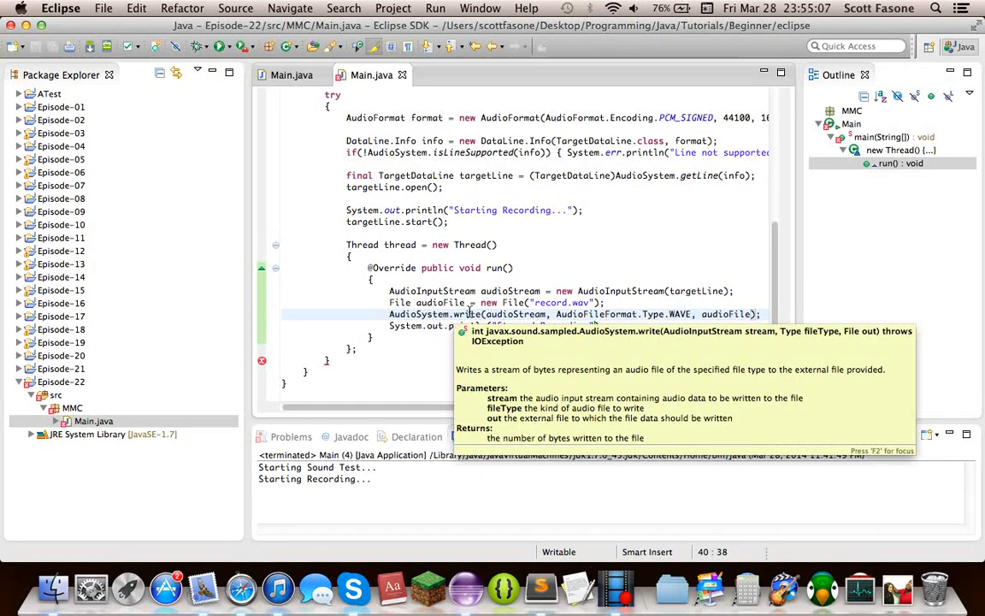
click(376, 347)
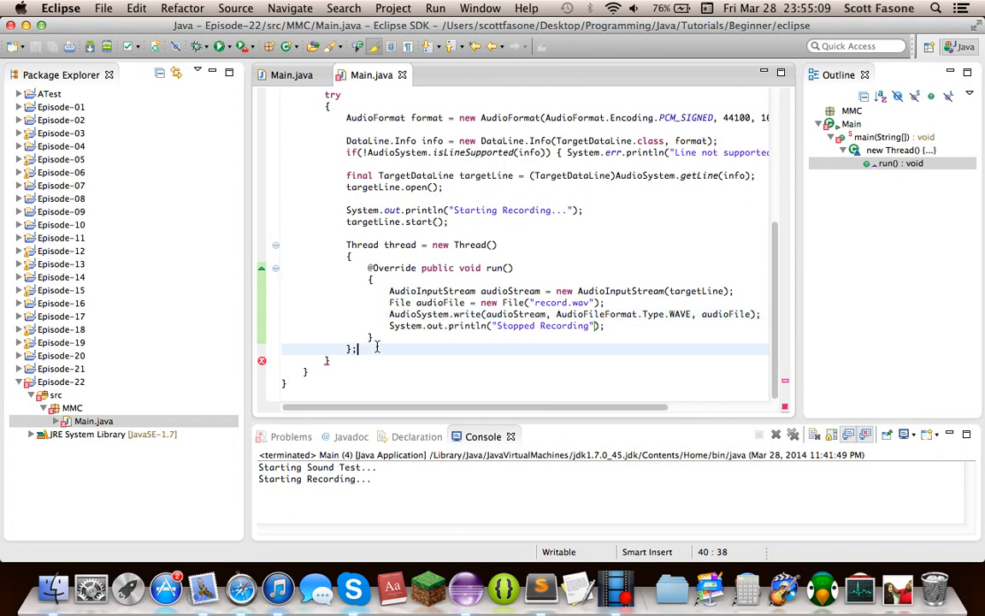
key(Return)
key(Return)
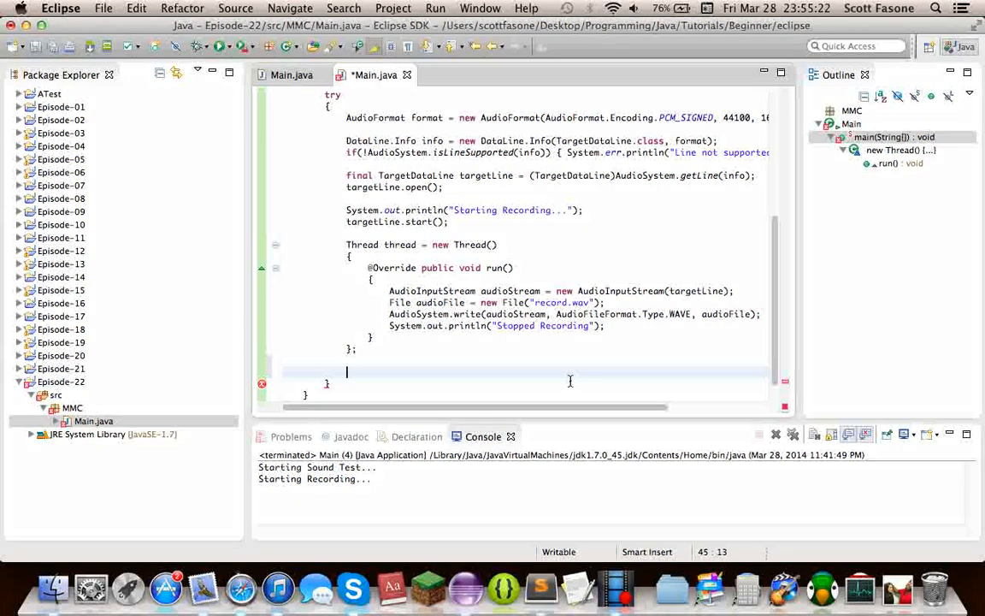
text(Ttry {)
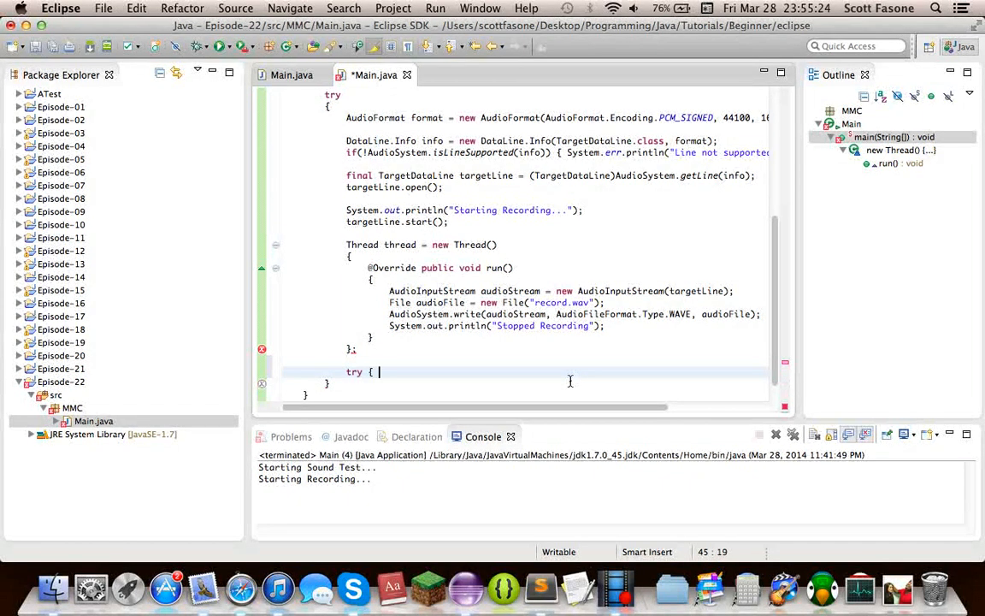
text( Thread.)
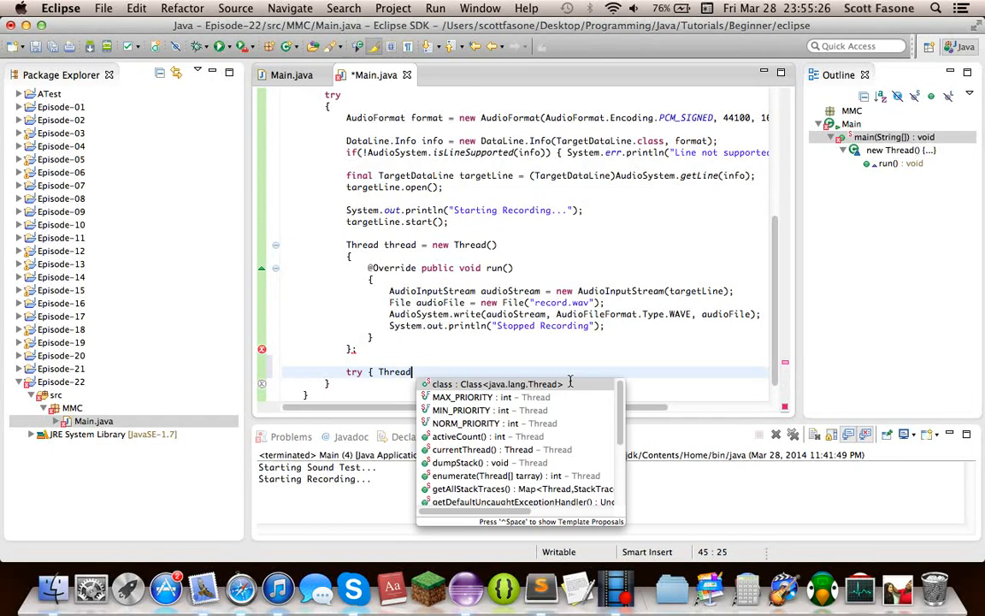
Step: Add Thread.sleep(5000); below the thread declaration at the end of the try block
key(BackSpace)
key(BackSpace)
key(BackSpace)
key(BackSpace)
key(BackSpace)
key(BackSpace)
key(BackSpace)
key(BackSpace)
key(BackSpace)
key(BackSpace)
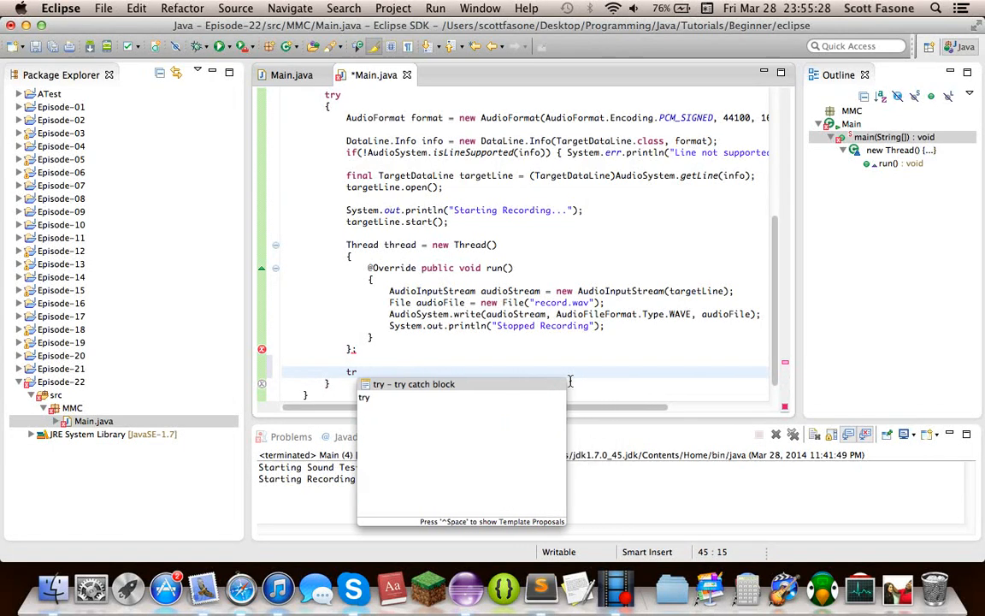
key(BackSpace)
key(BackSpace)
text(Thrad.)
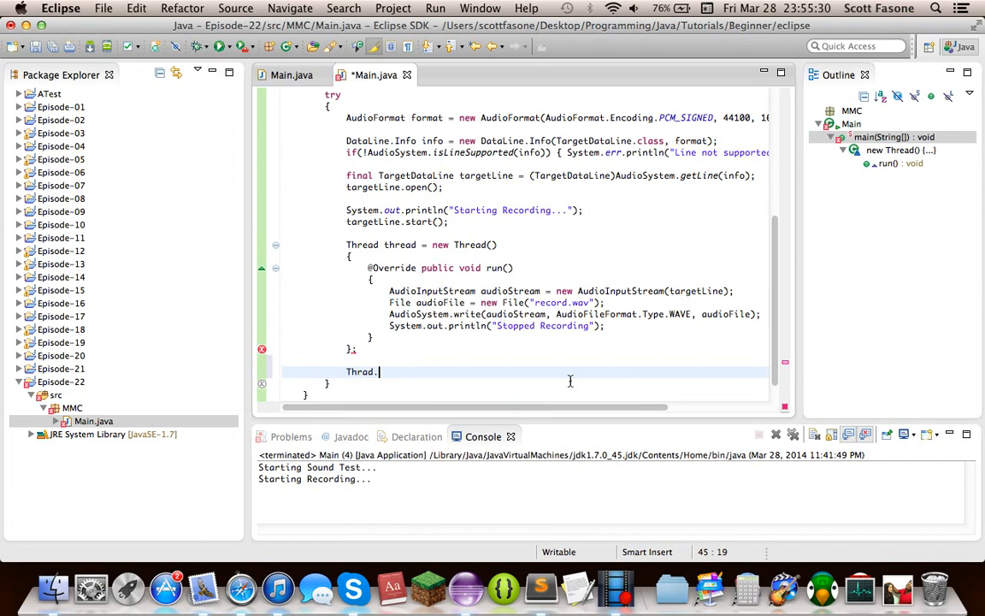
key(BackSpace)
text(ead.)
text(sl)
key(Return)
text(10))
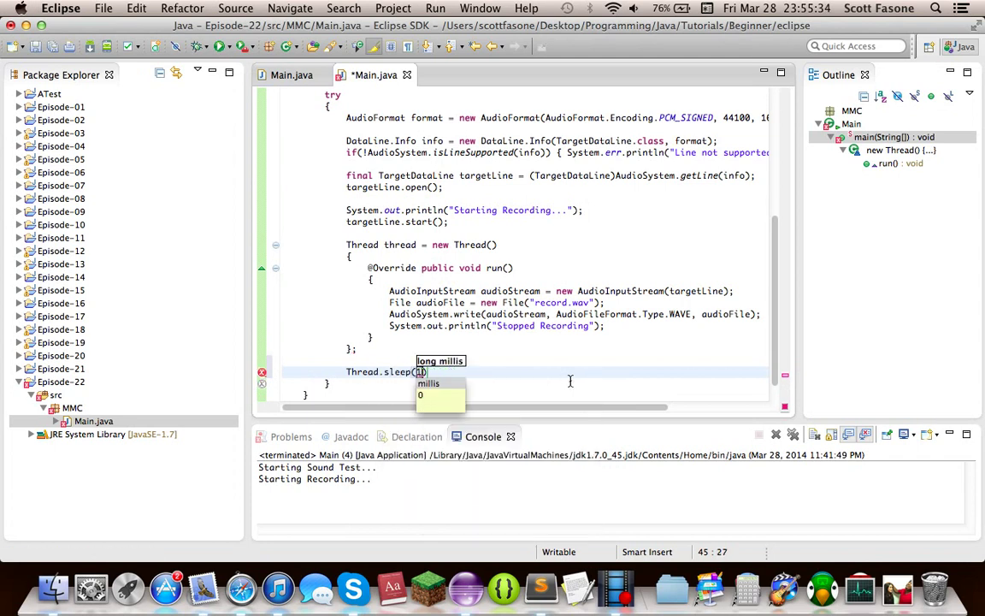
key(BackSpace)
text(500)
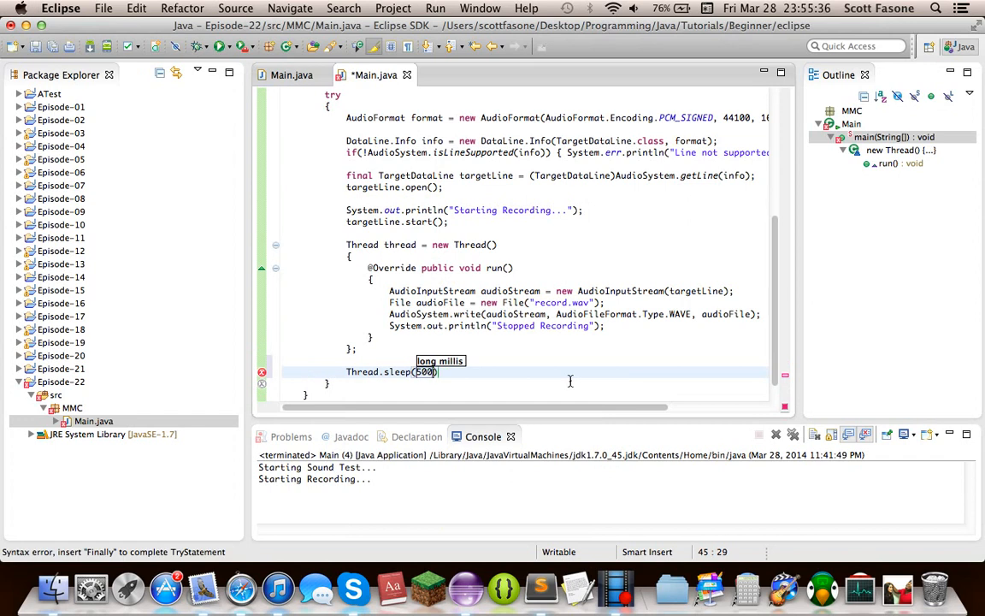
text(0);)
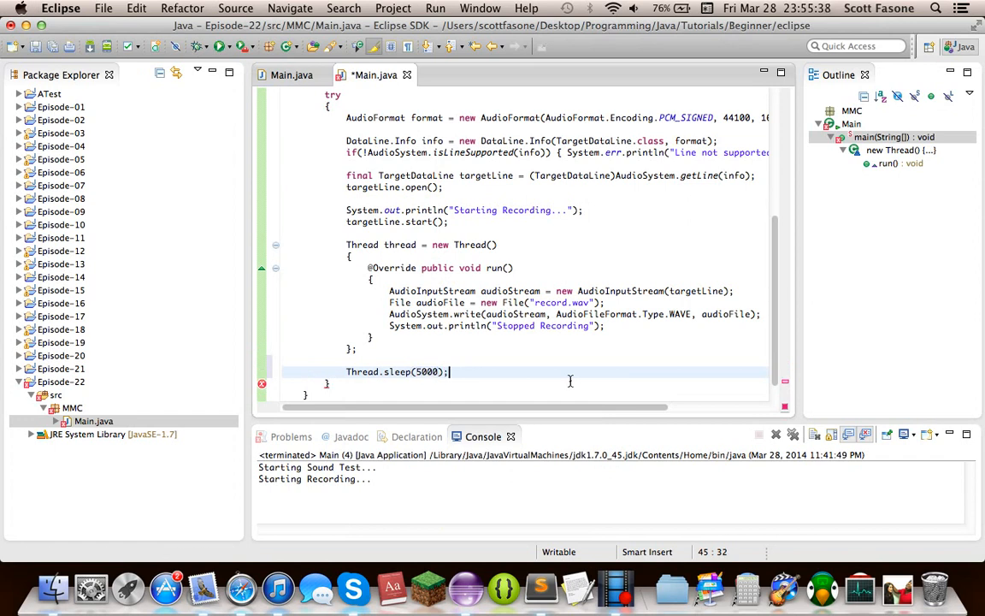
key(Return)
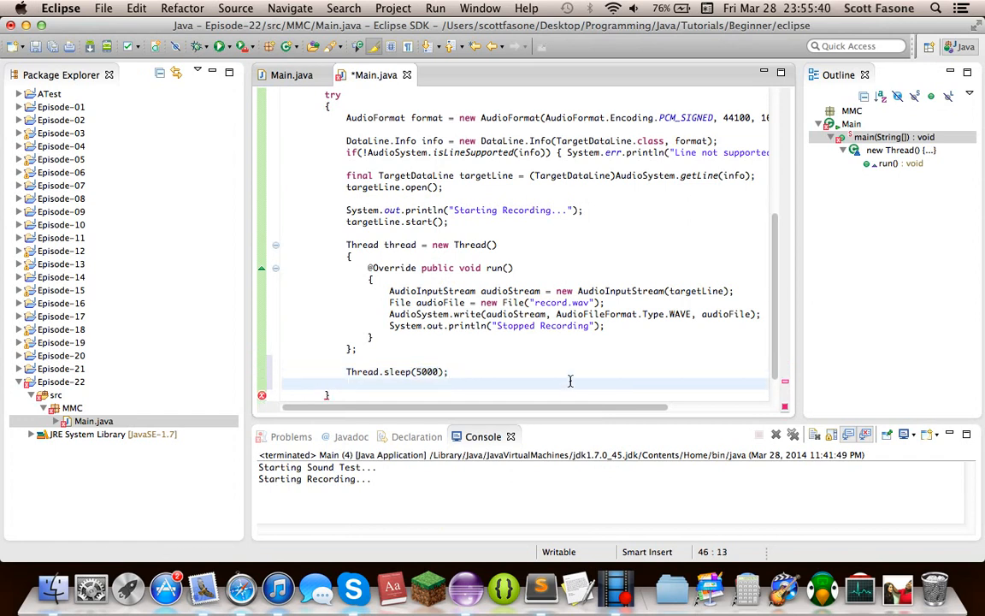
scroll(428, 369, down, 1)
click(344, 363)
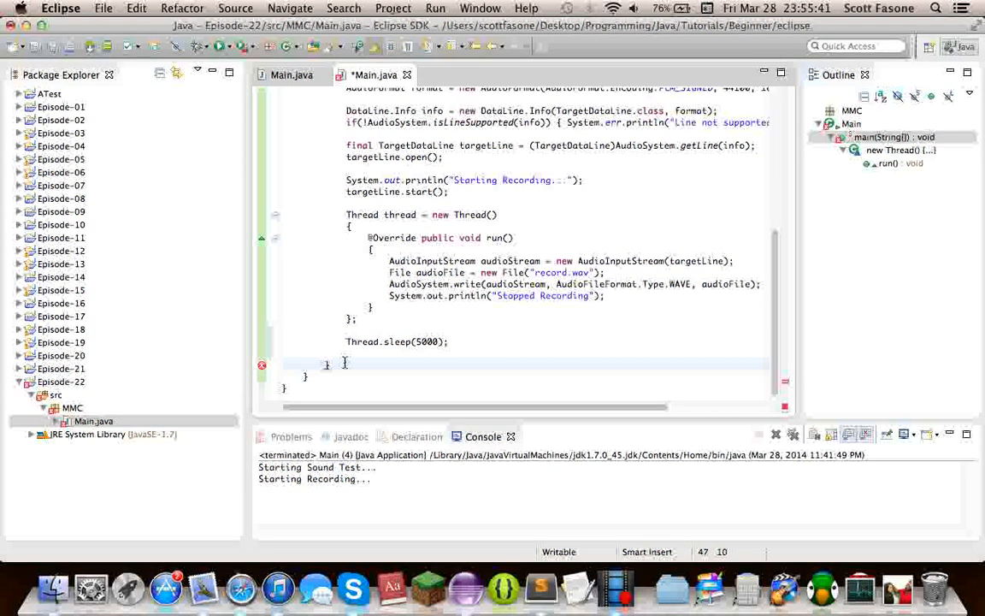
Step: Add catch(InterruptedException ie) { ie.printStackTrace(); } after the try block
key(Return)
text(catch(Inte)
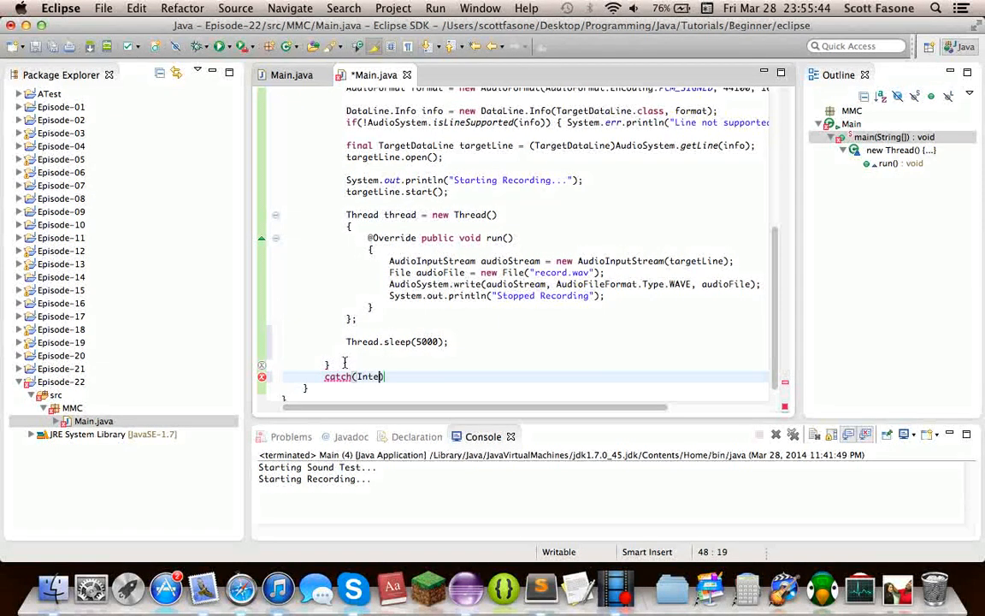
text(rruptedE)
text(xception ie))
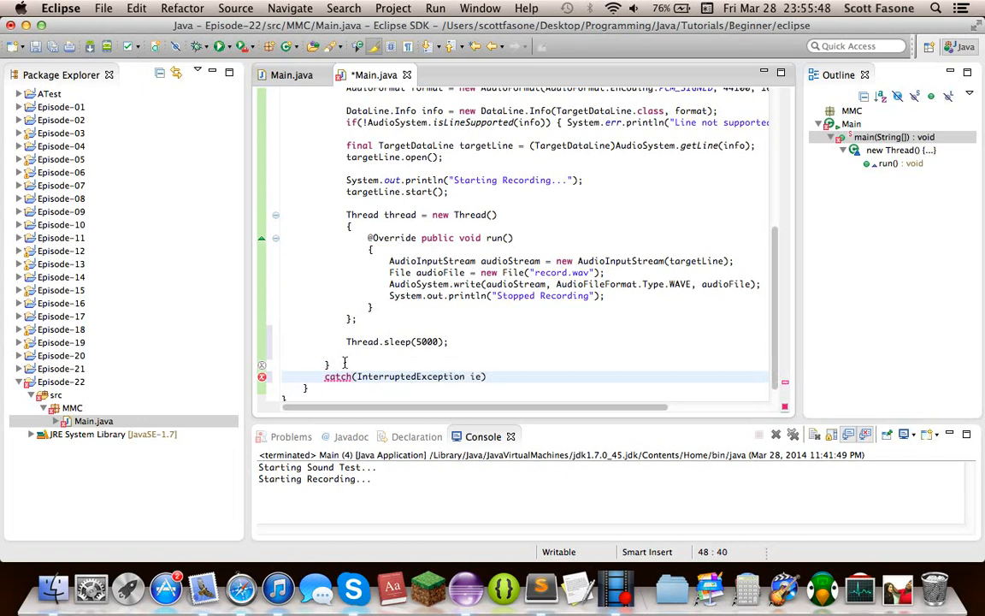
text( { ie.)
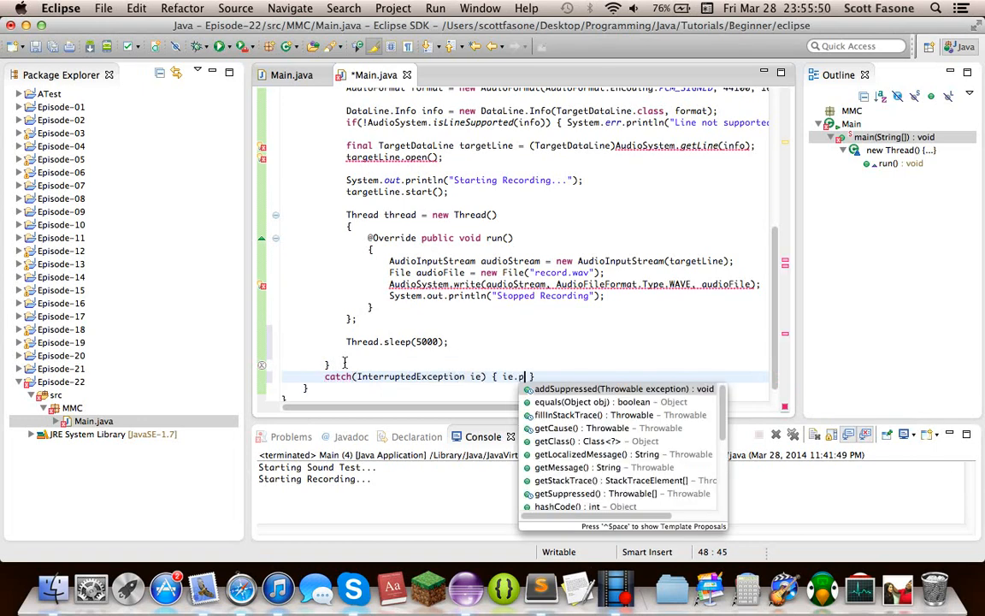
text(p)
key(Return)
text(;)
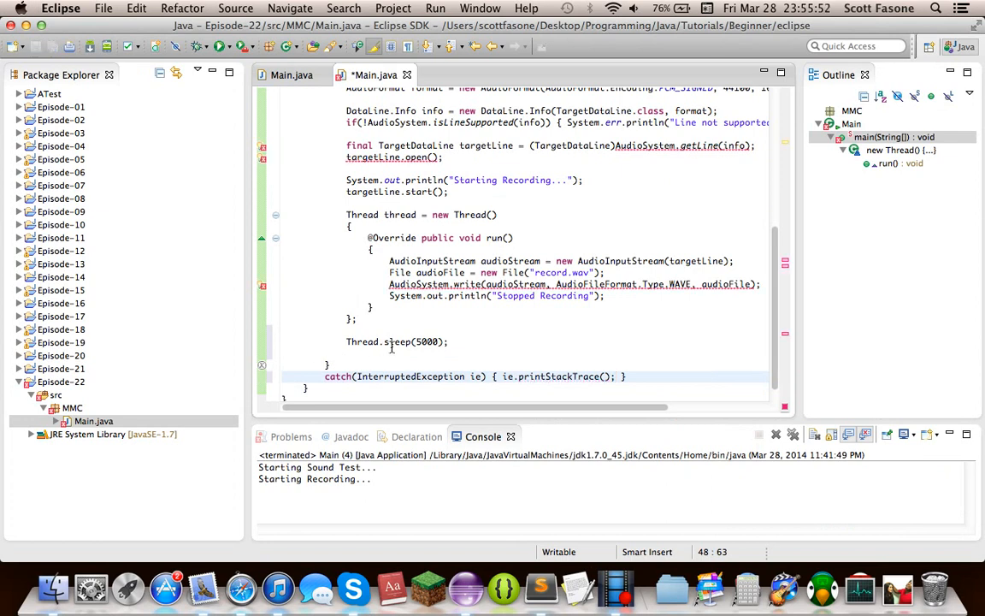
scroll(455, 341, up, 2)
scroll(456, 342, up, 2)
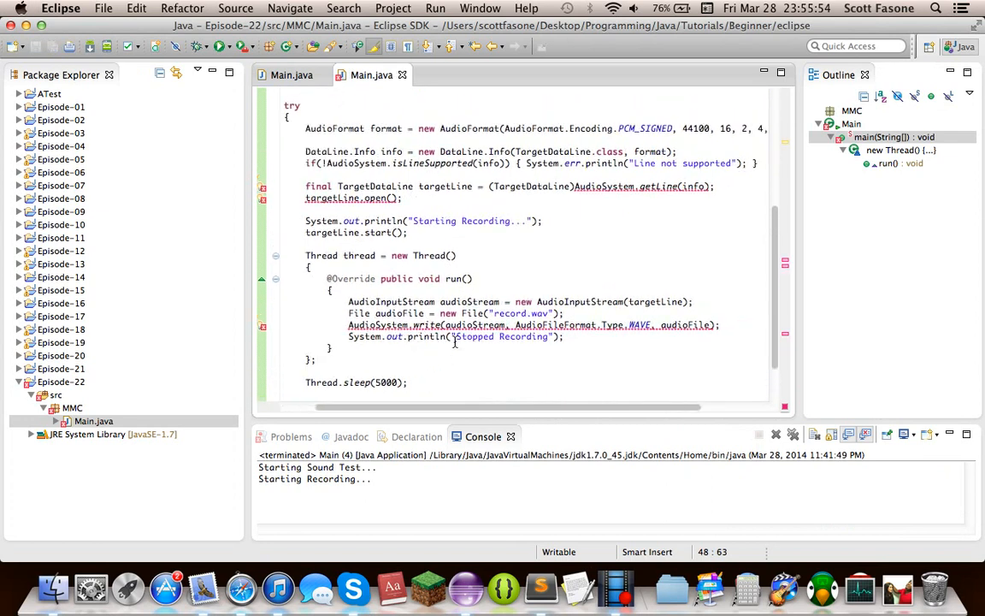
scroll(456, 342, up, 1)
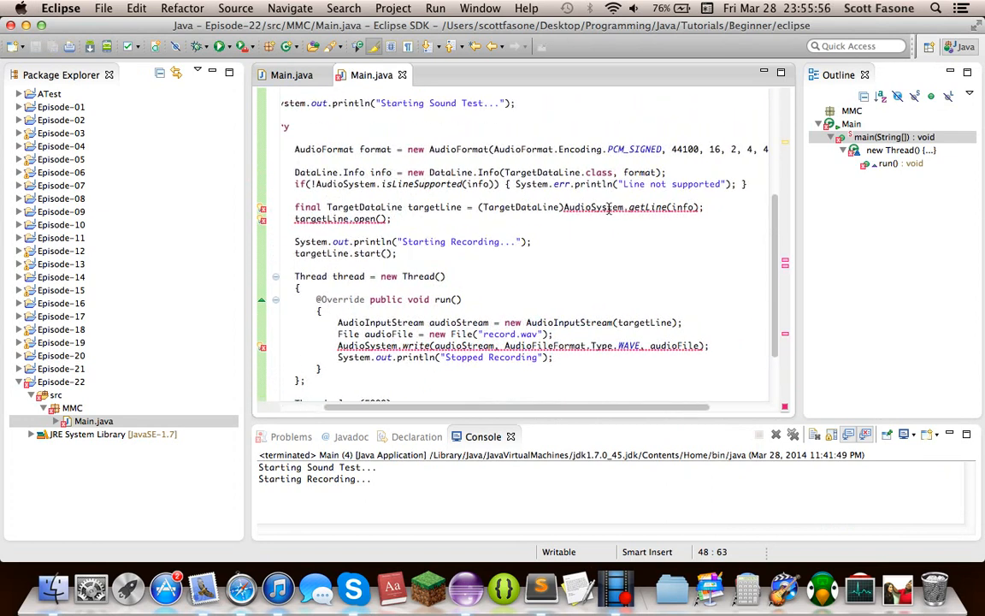
mouse_move(609, 207)
scroll(420, 301, down, 3)
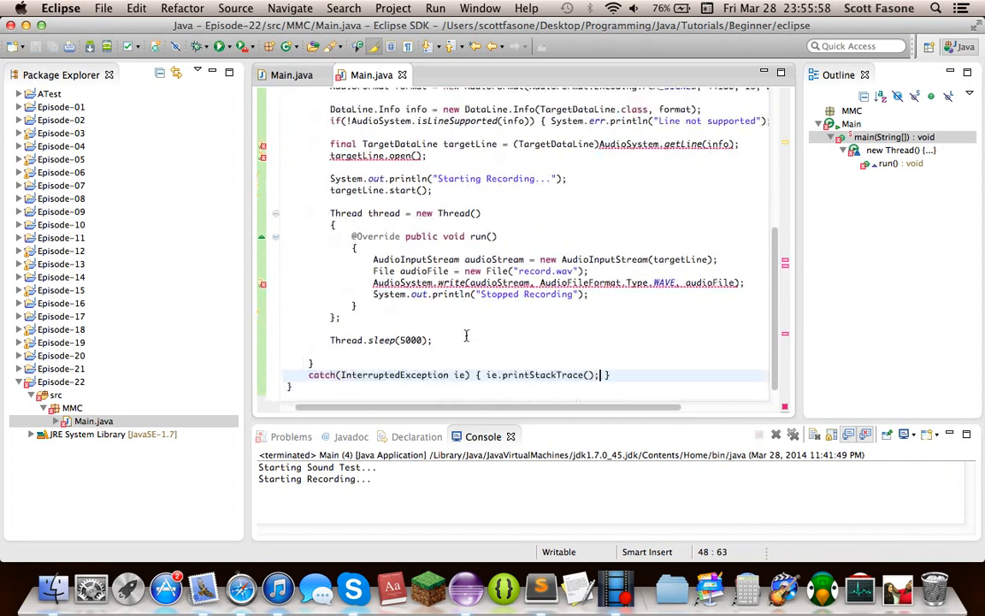
Step: Add catch(LineUnavailableException lue) { lue.printStackTrace(); } above the InterruptedException catch
click(337, 373)
key(Up)
key(Return)
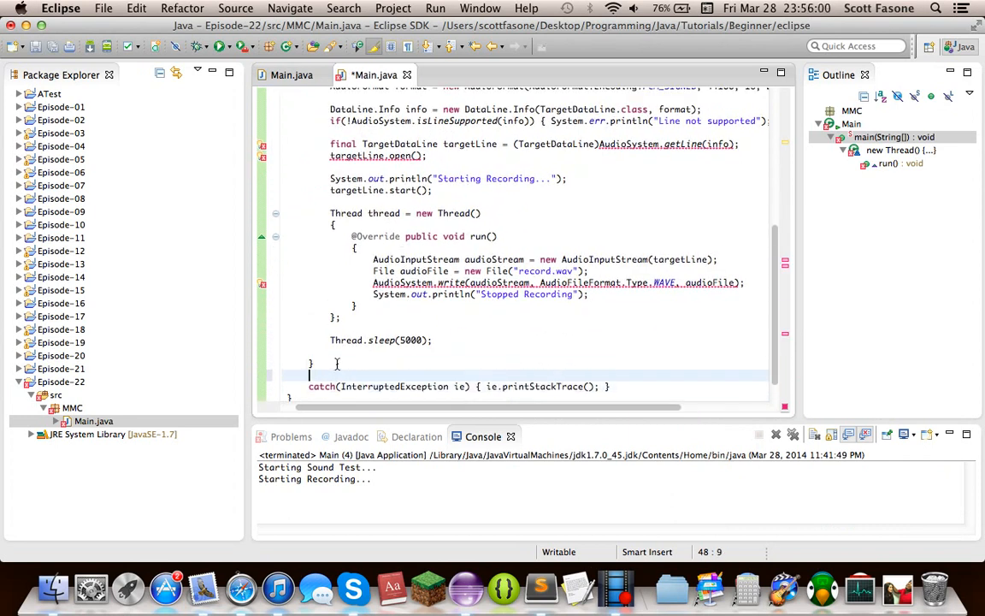
click(630, 387)
key(Return)
text(catch)
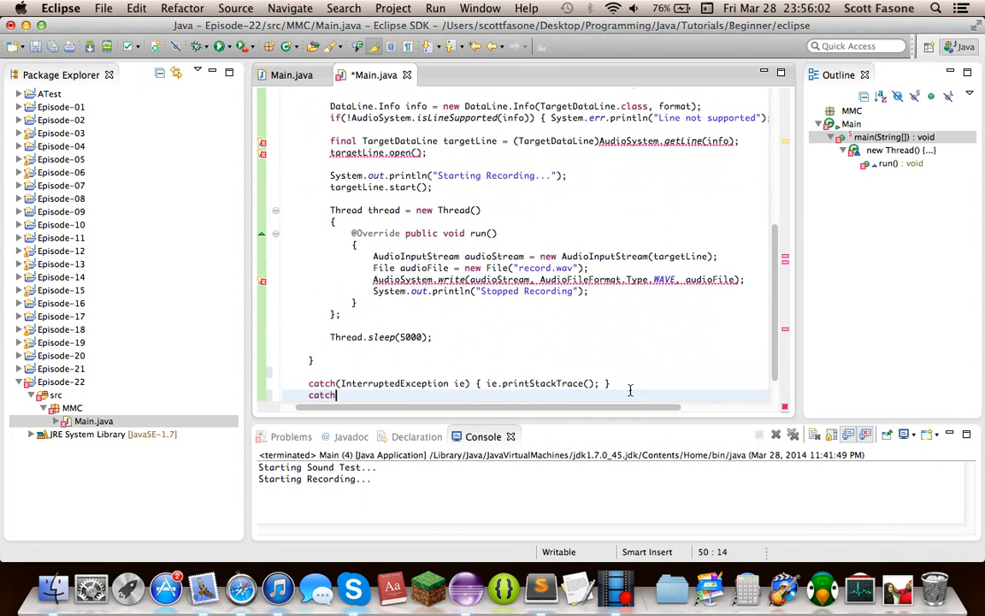
key(BackSpace)
key(BackSpace)
key(BackSpace)
key(BackSpace)
key(BackSpace)
key(BackSpace)
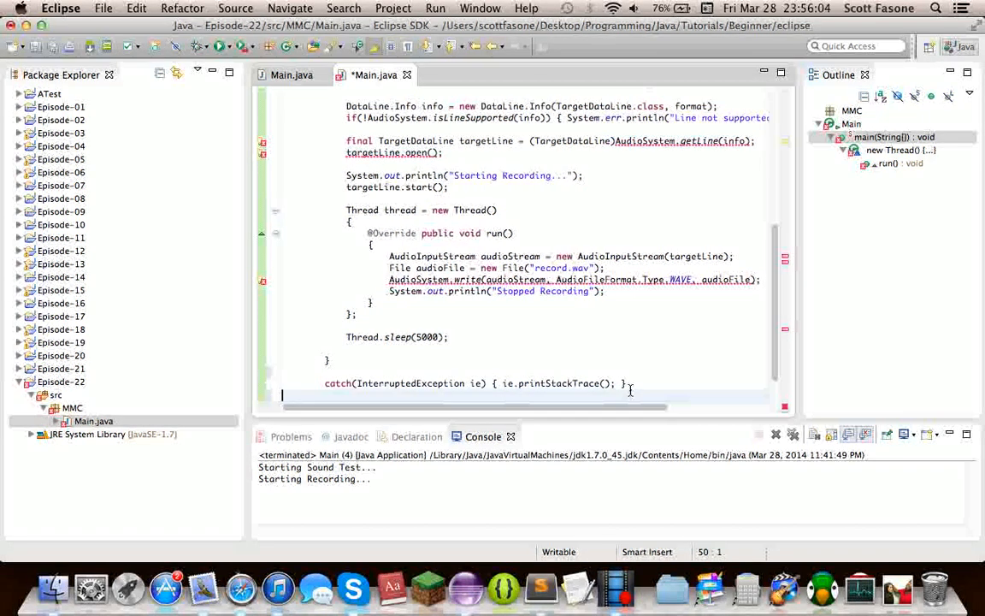
click(444, 371)
text(cat)
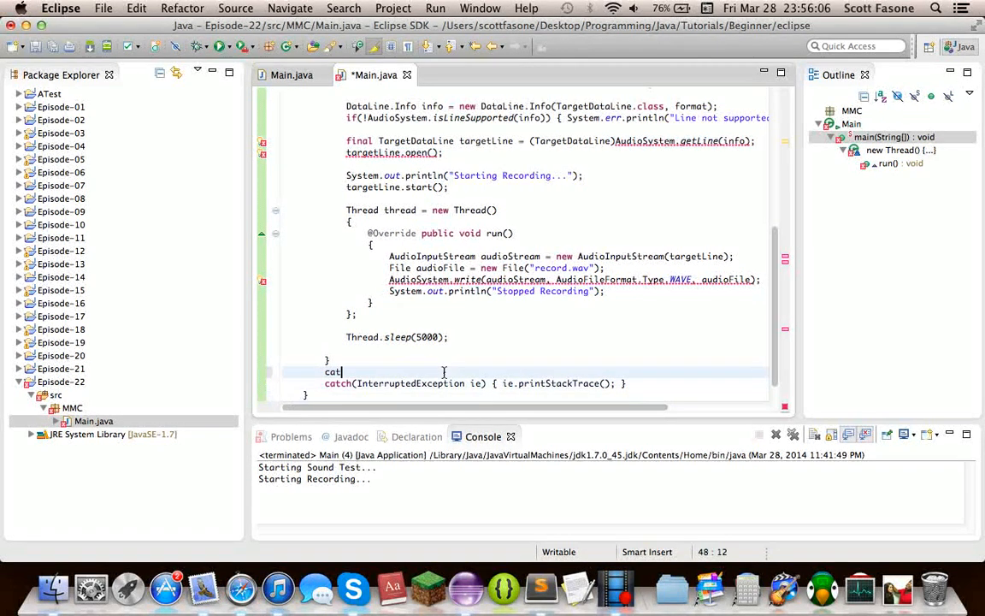
text(ch(LineUn)
text(availab)
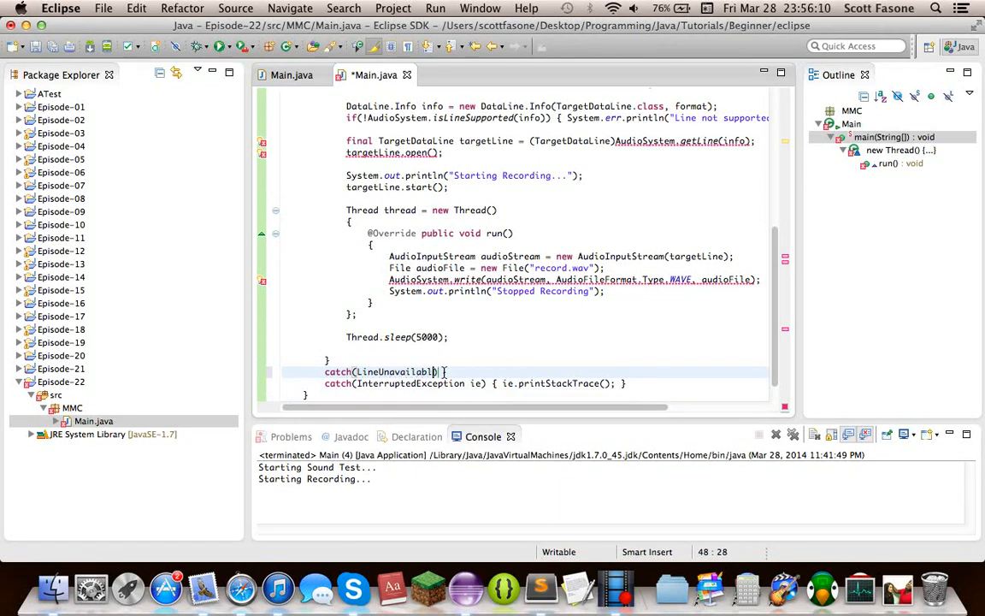
text(leE)
text(xception)
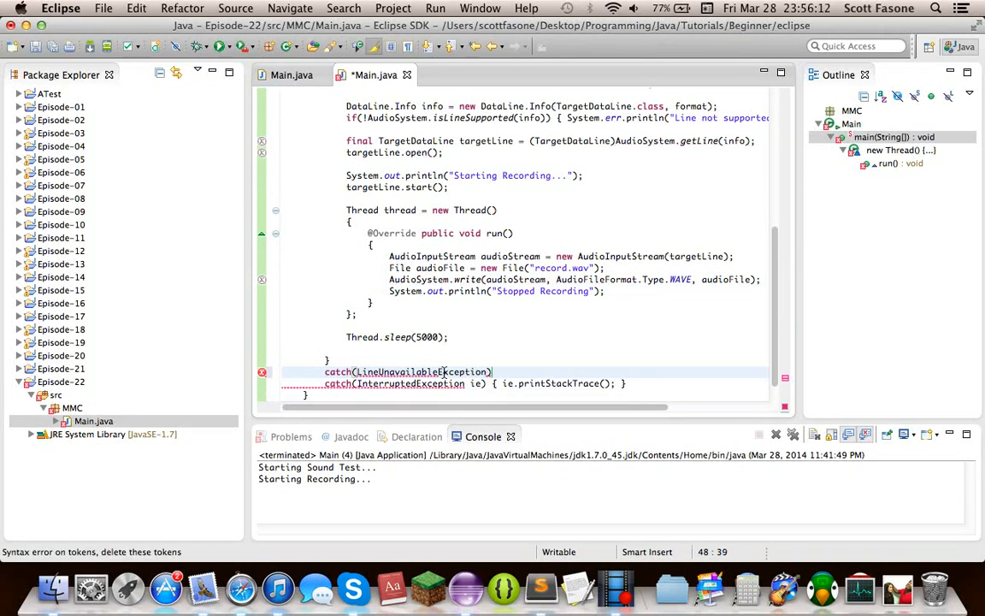
text( lu)
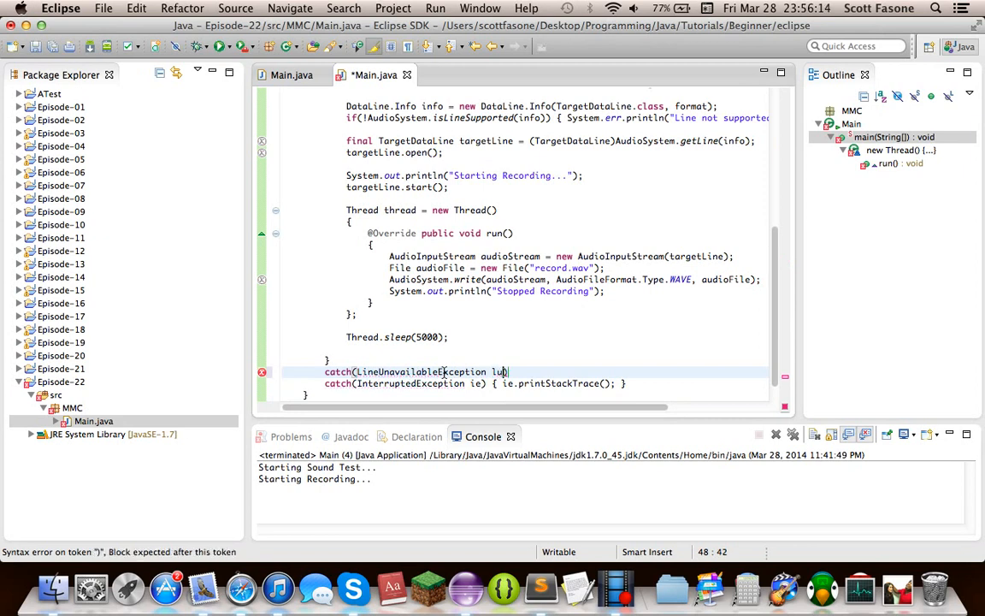
text(e) {  })
text(lu)
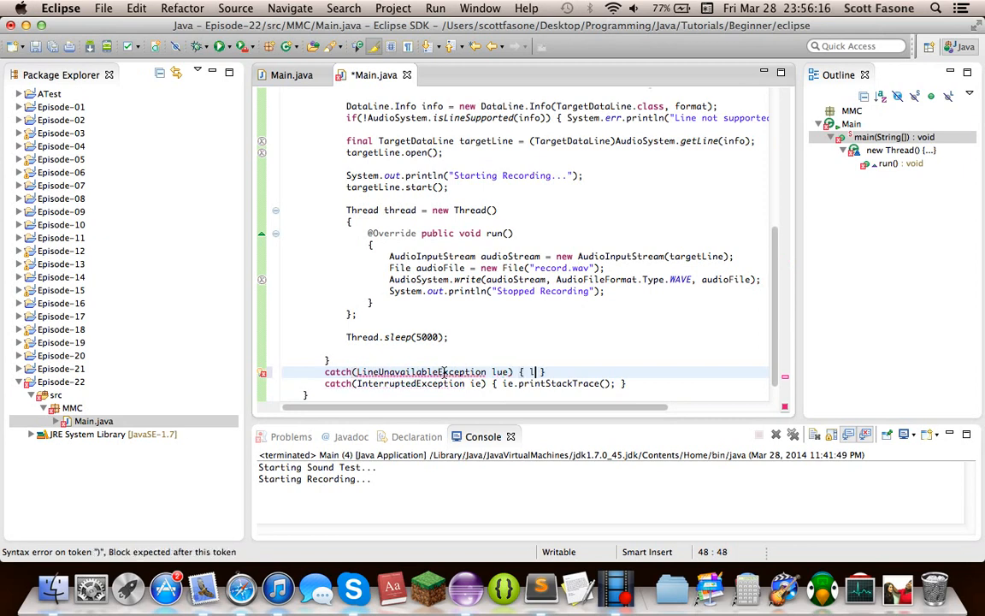
text(e.printStackTrace())
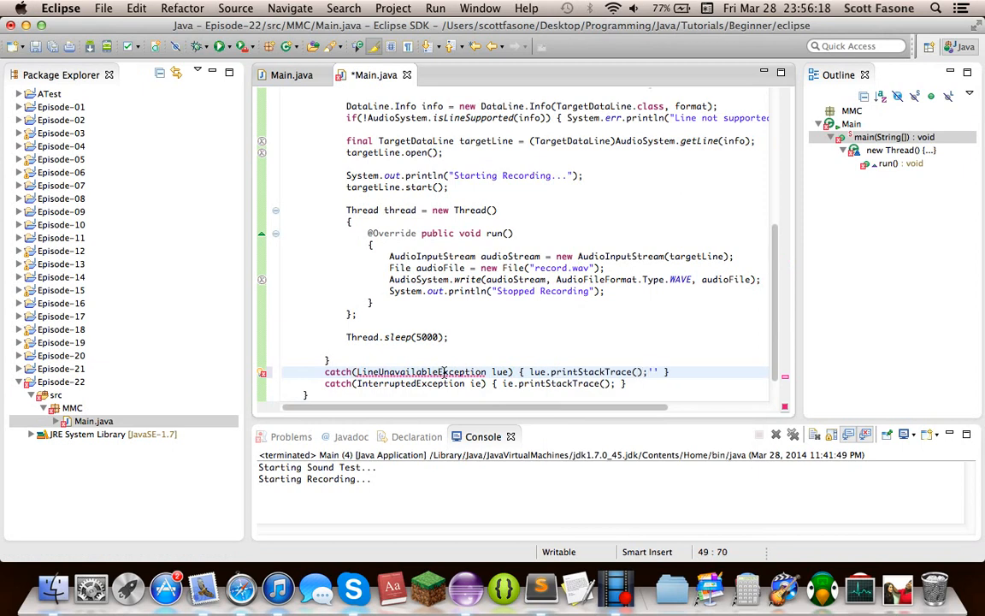
text(;)
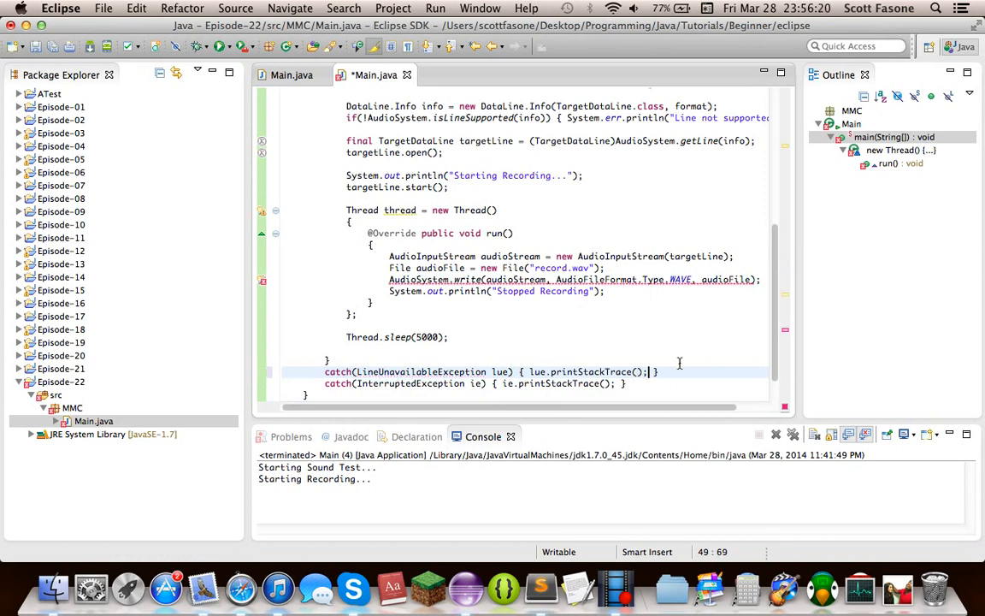
click(667, 371)
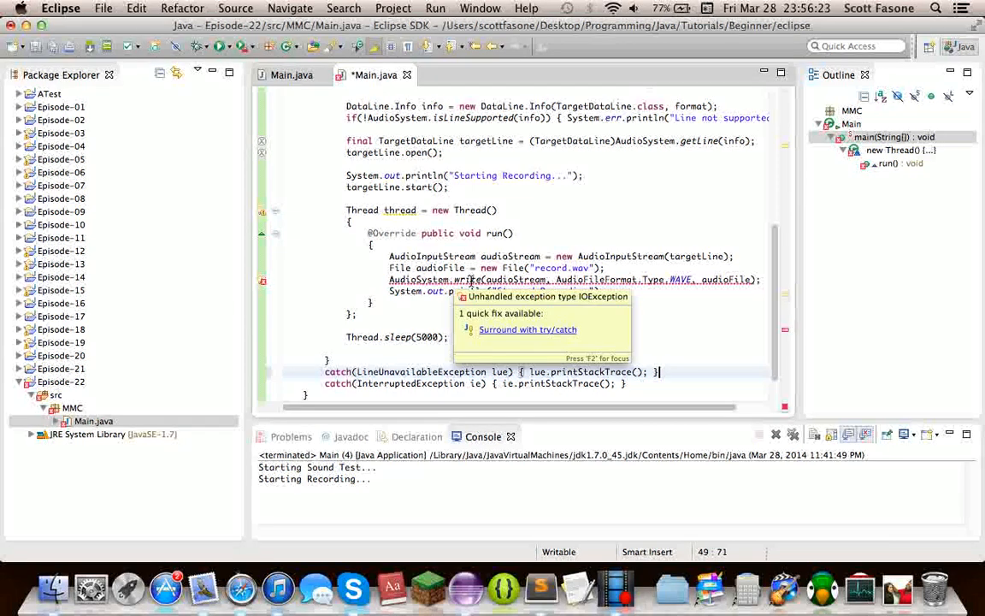
key(Return)
text(catch()
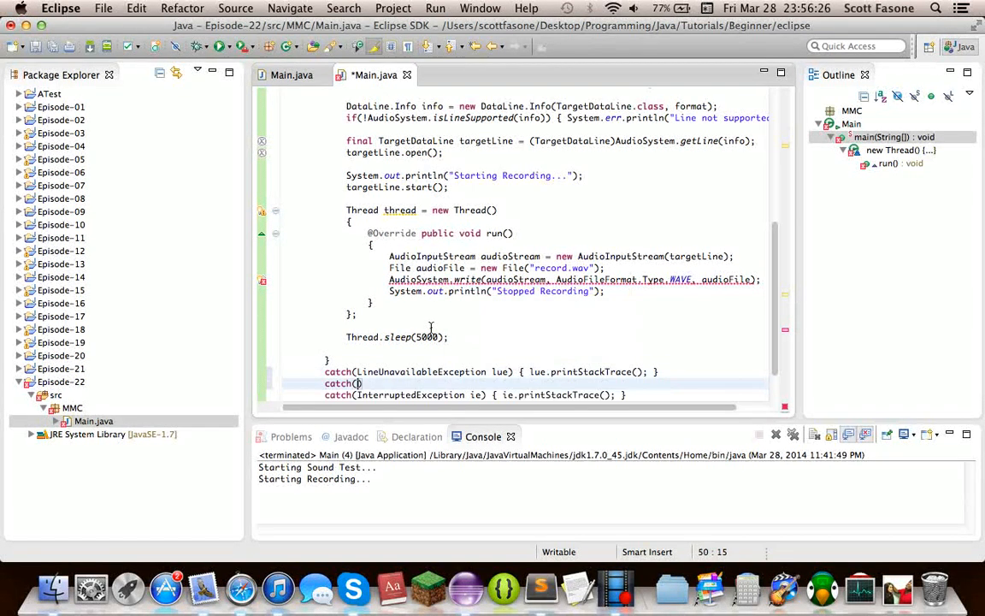
text(IOException)
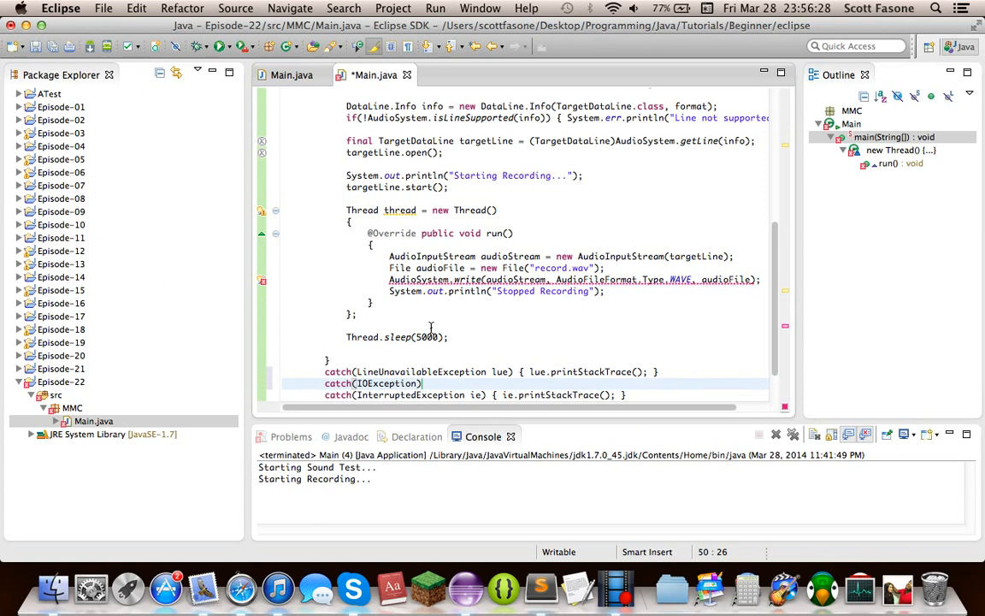
text( ioe) {  })
key(Left)
key(Left)
text(ioe.p)
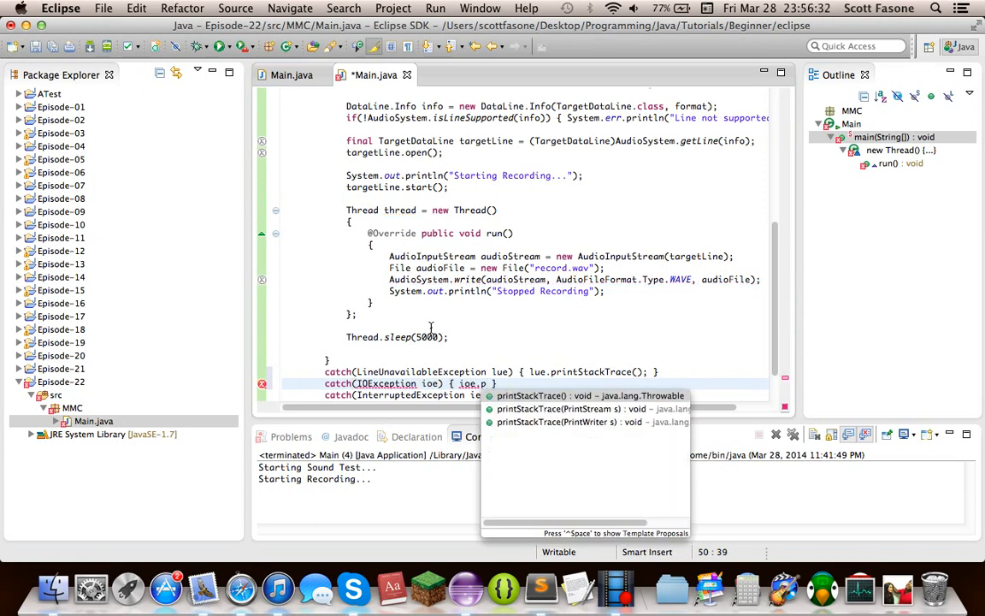
key(Return)
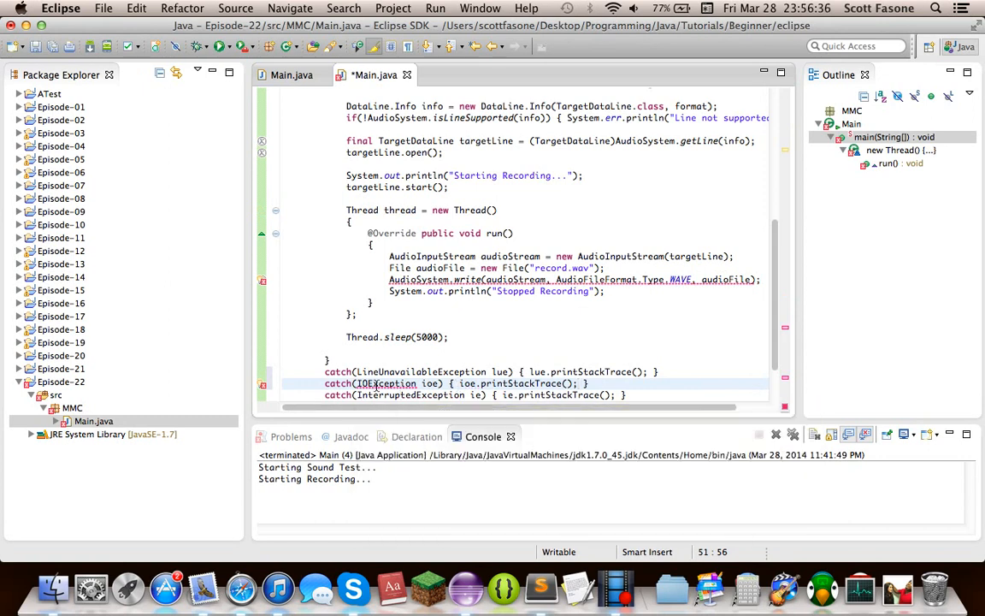
mouse_move(386, 383)
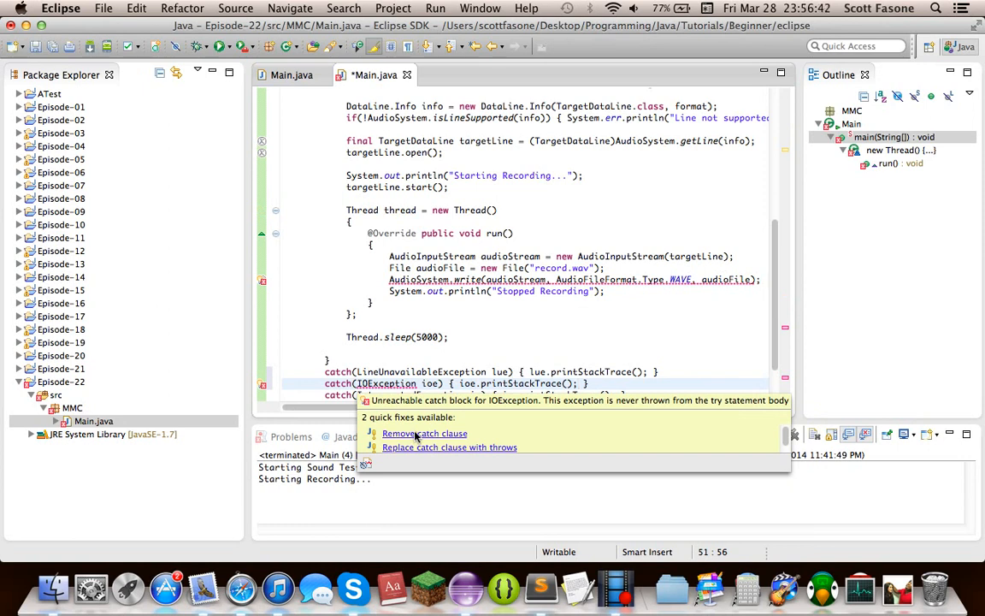
scroll(572, 330, down, 1)
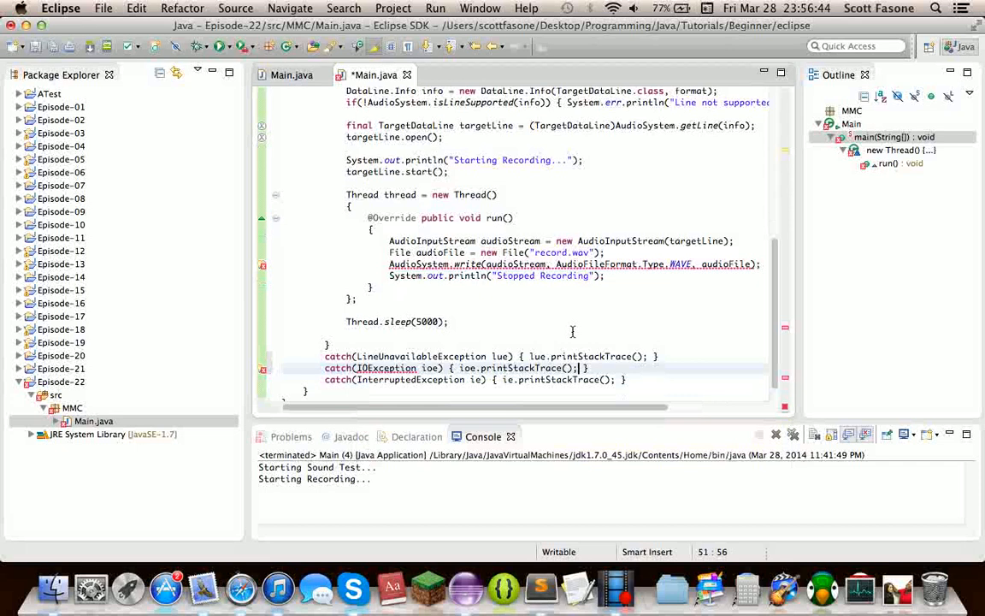
click(679, 351)
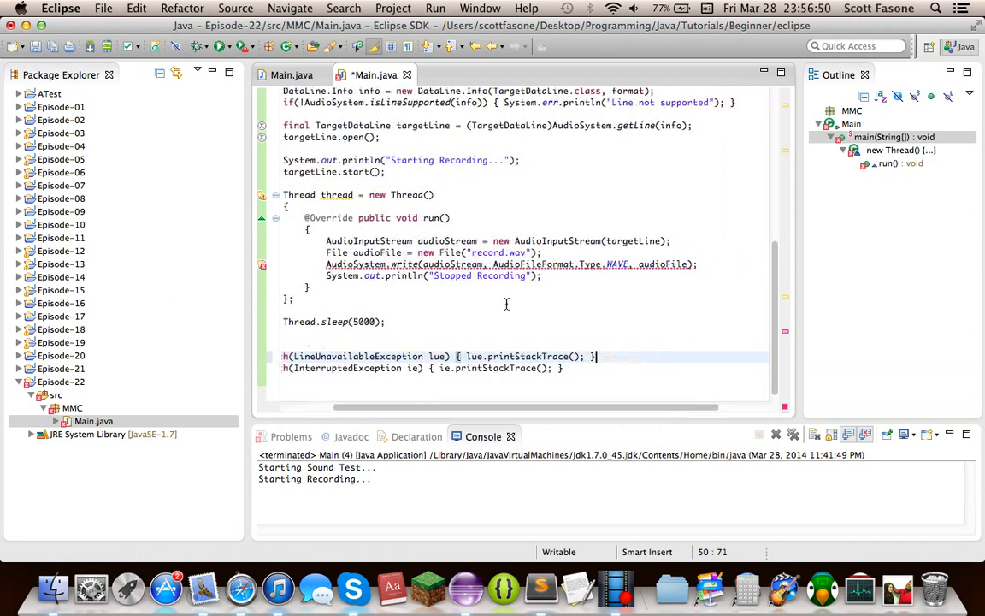
scroll(506, 303, right, 4)
click(350, 229)
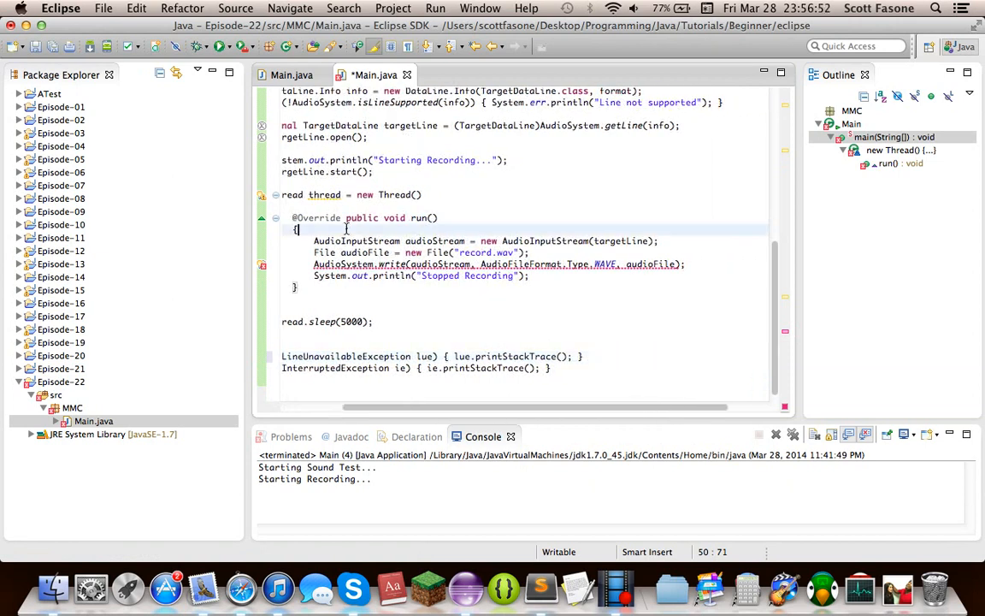
scroll(462, 229, left, 4)
click(501, 218)
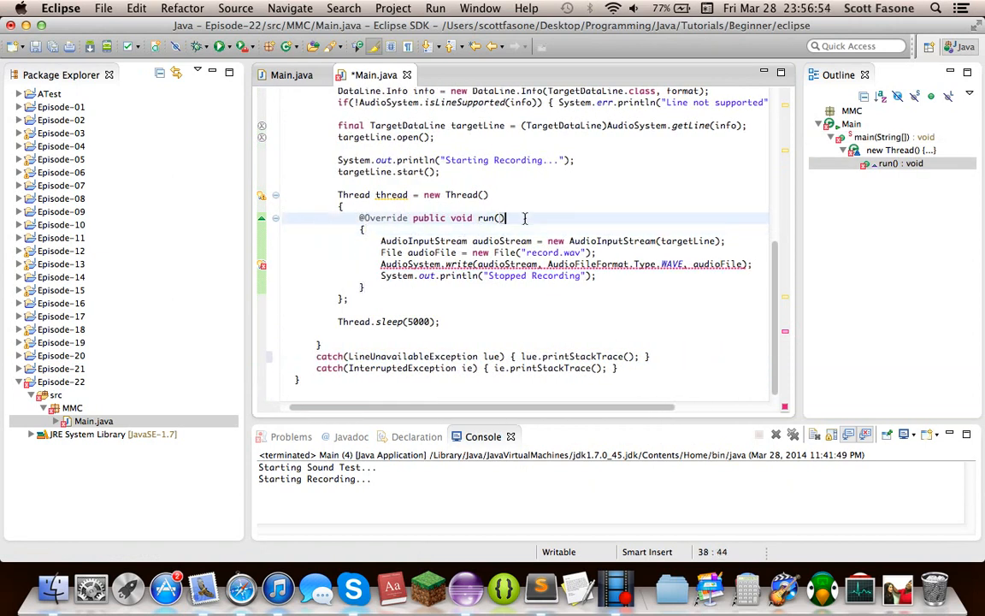
text(throws IO)
text(Exception)
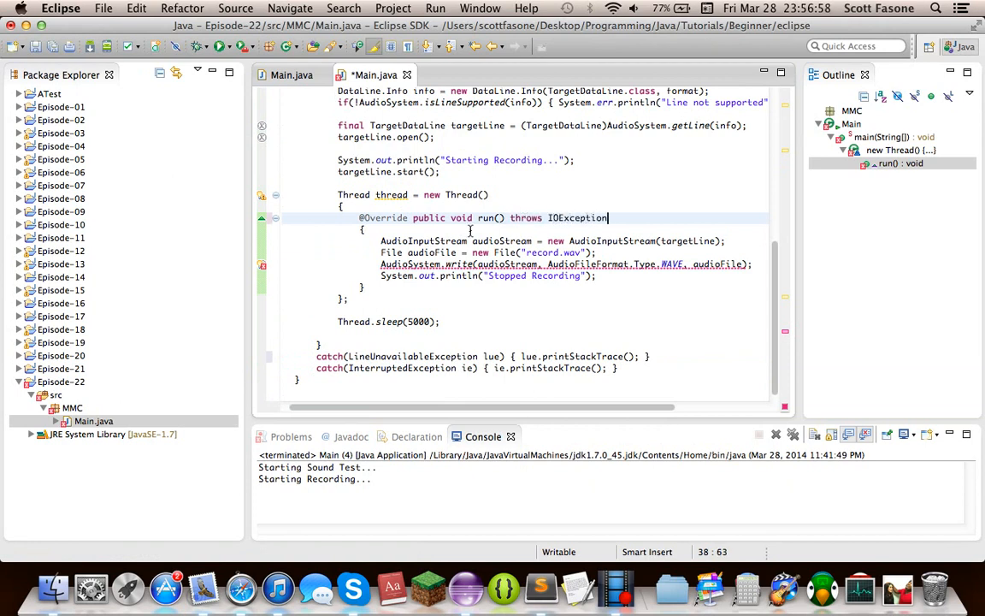
mouse_move(578, 218)
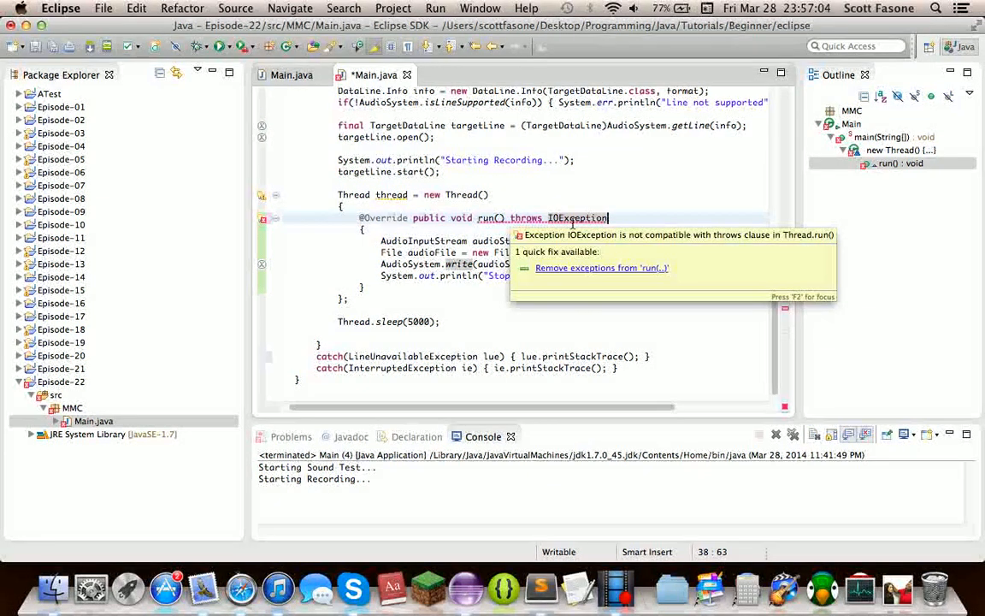
drag(624, 220, 506, 219)
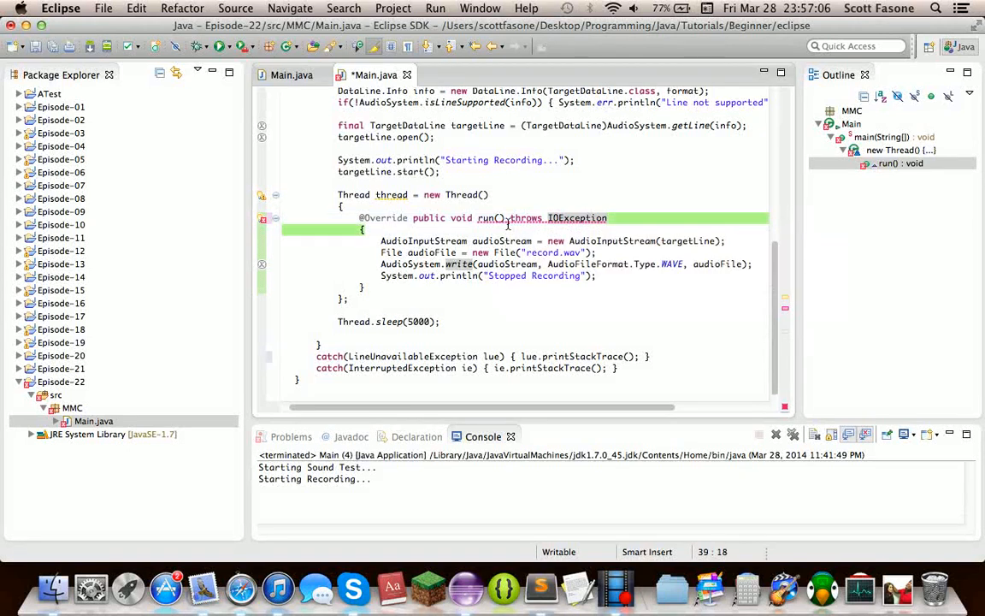
key(BackSpace)
click(497, 195)
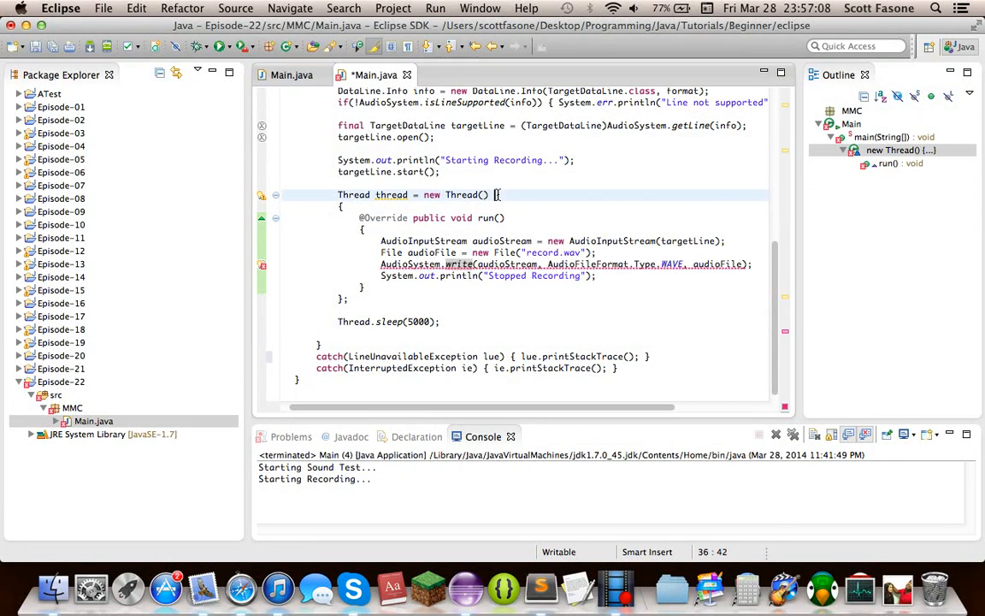
text(throws IOE)
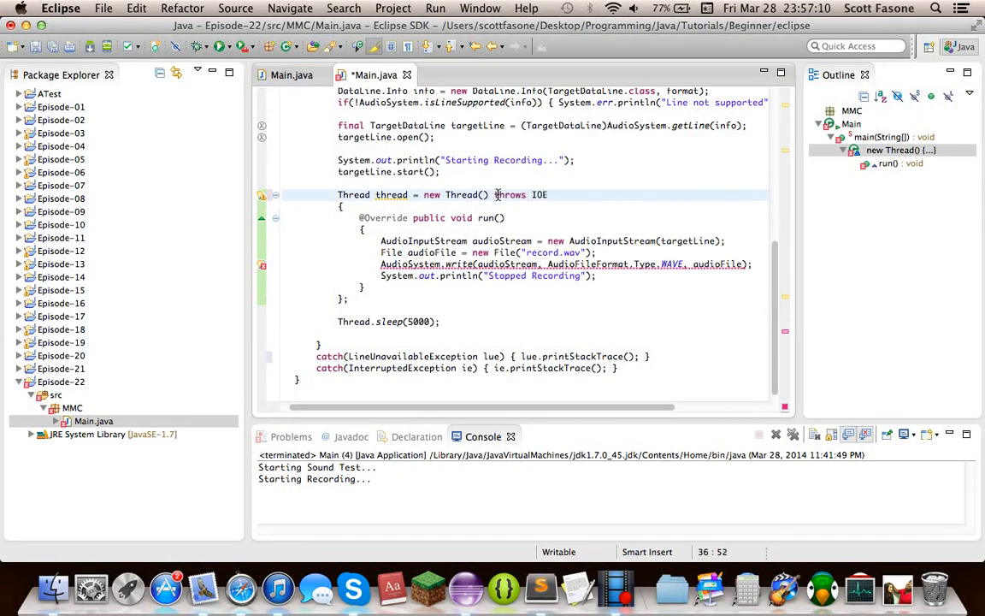
text(xception)
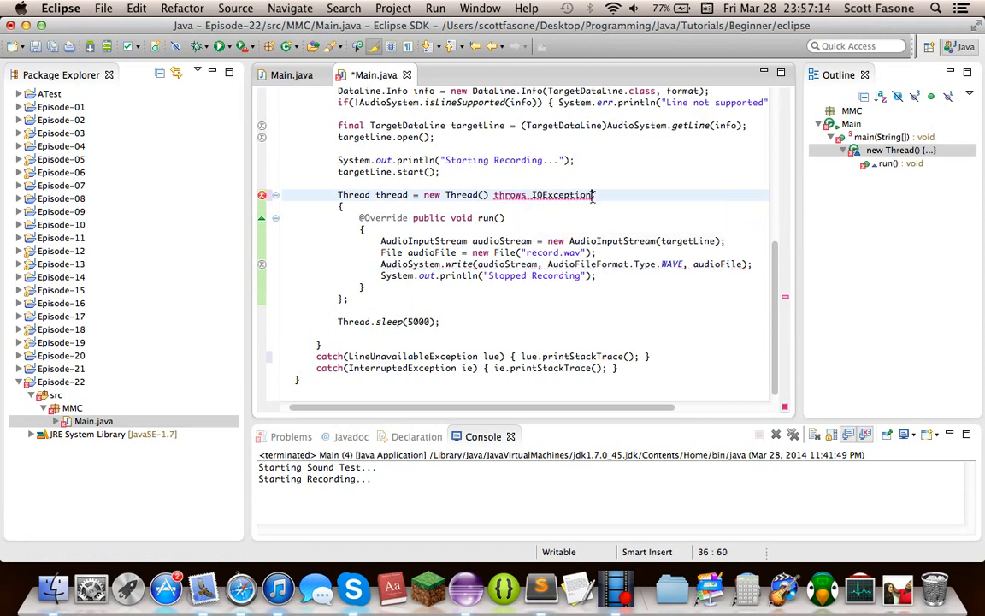
key(shift+Left)
key(shift+Left)
key(shift+Left)
key(shift+Left)
key(BackSpace)
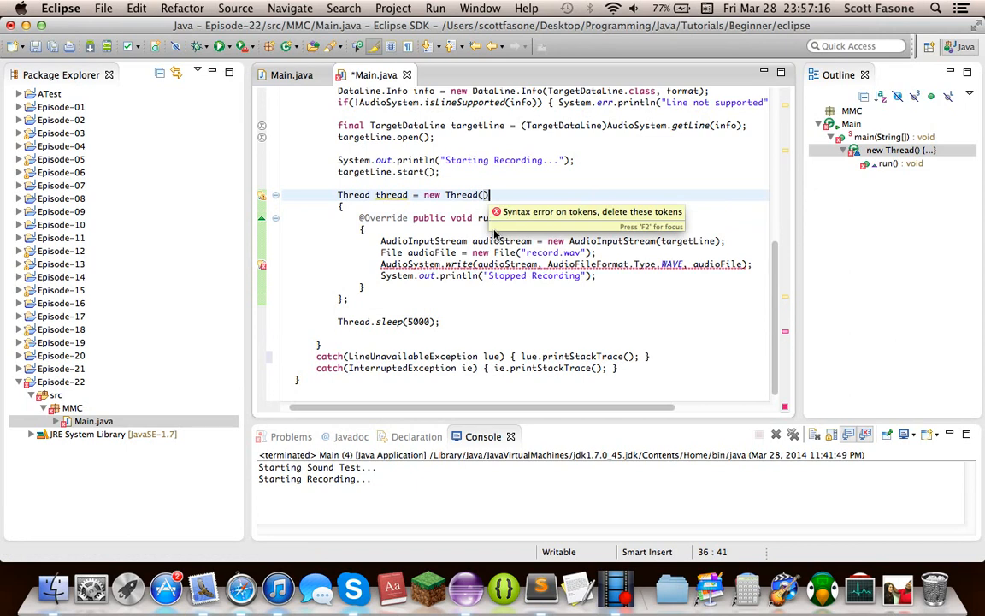
click(496, 241)
Step: Wrap the write call in try with catch(IOException ioe) printing the stack trace, and save
click(378, 265)
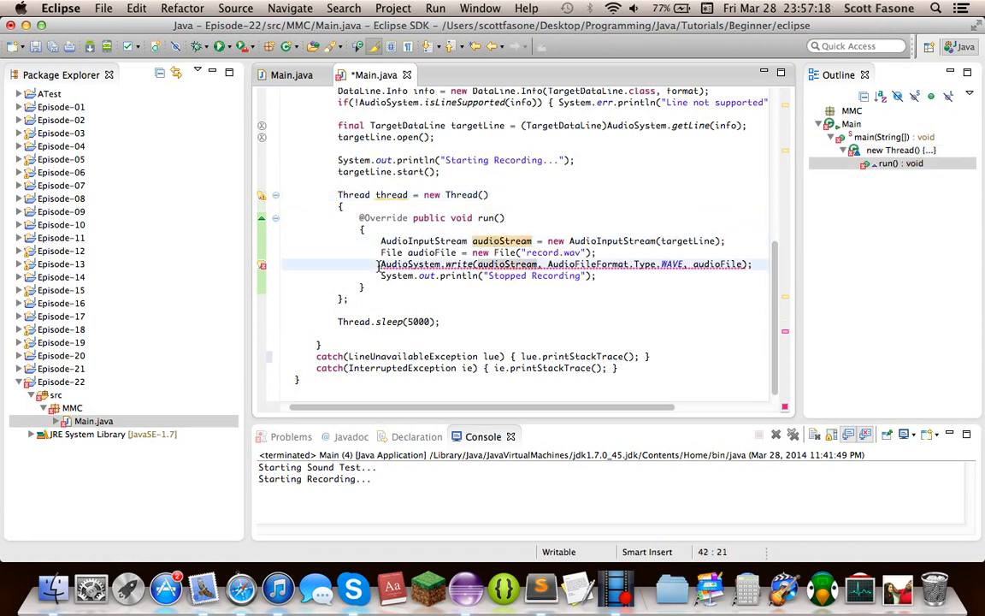
text(try {)
key(End)
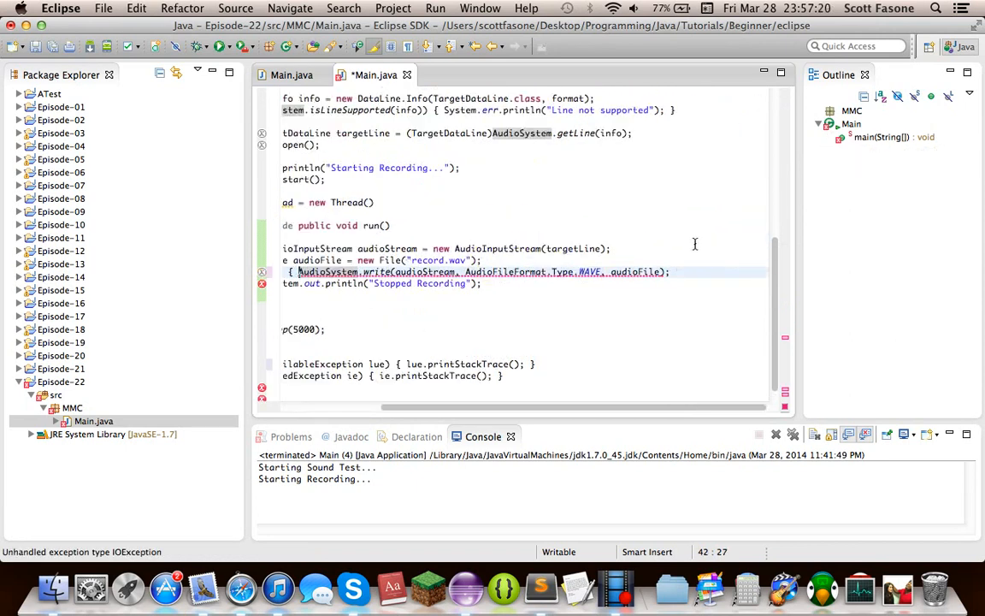
text(})
key(Return)
text(cat)
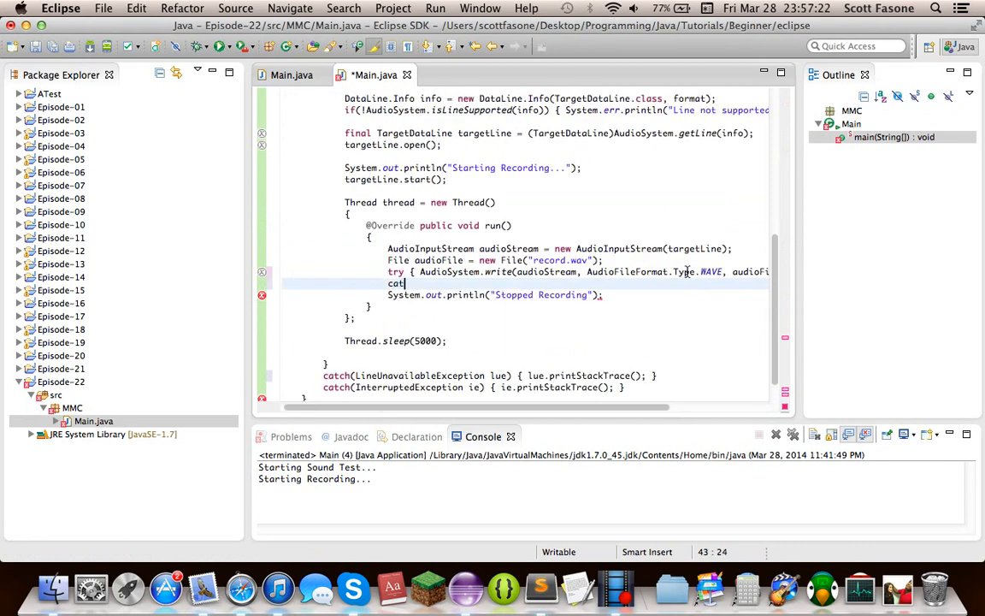
text(ch()
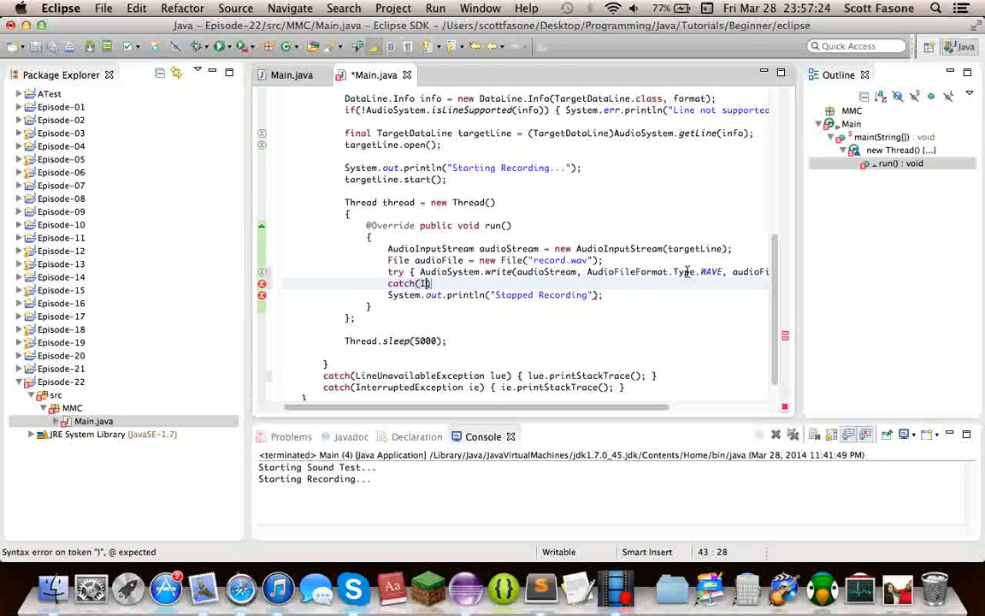
text(IOException ioe))
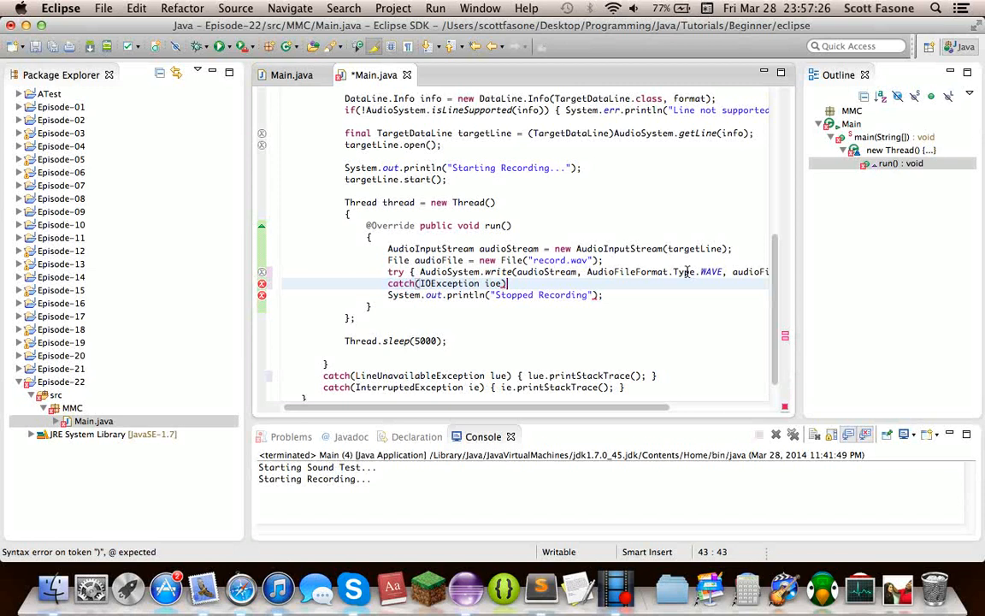
text( { ioe.p)
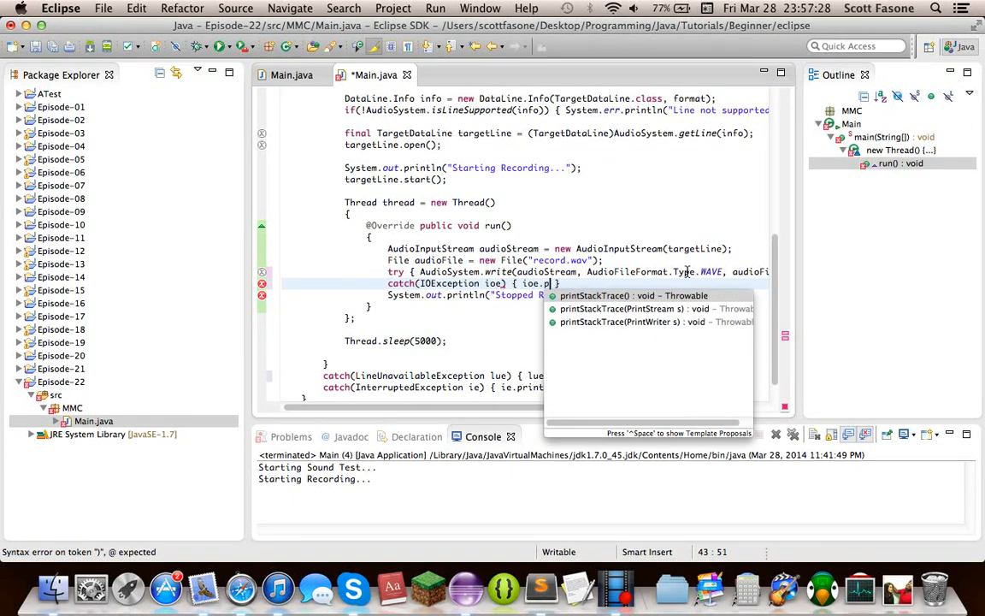
key(Return)
text(;)
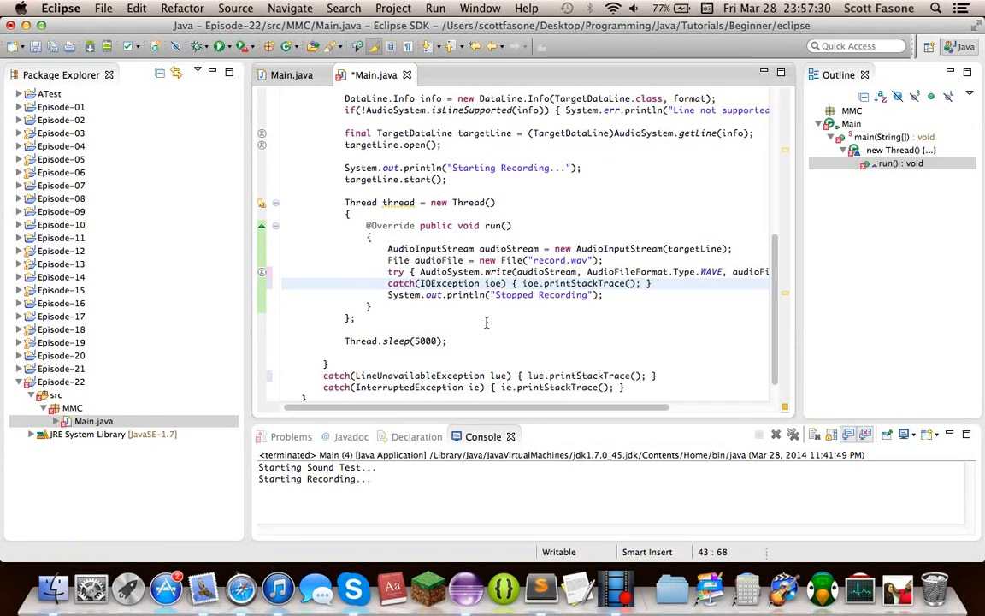
scroll(487, 323, down, 1)
key(super+s)
scroll(423, 349, down, 1)
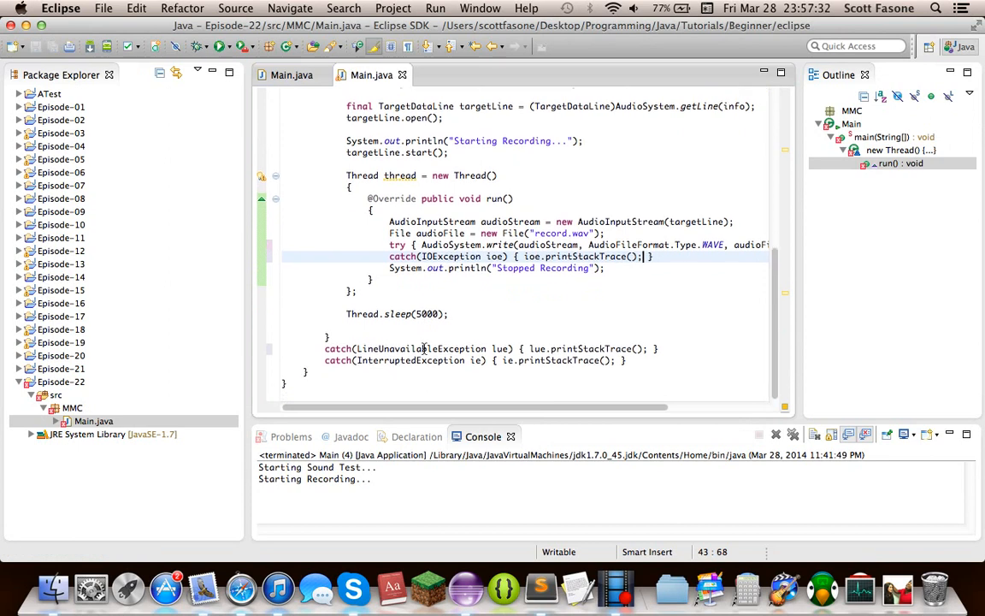
Step: Start a new line after Thread.sleep(5000);
click(461, 313)
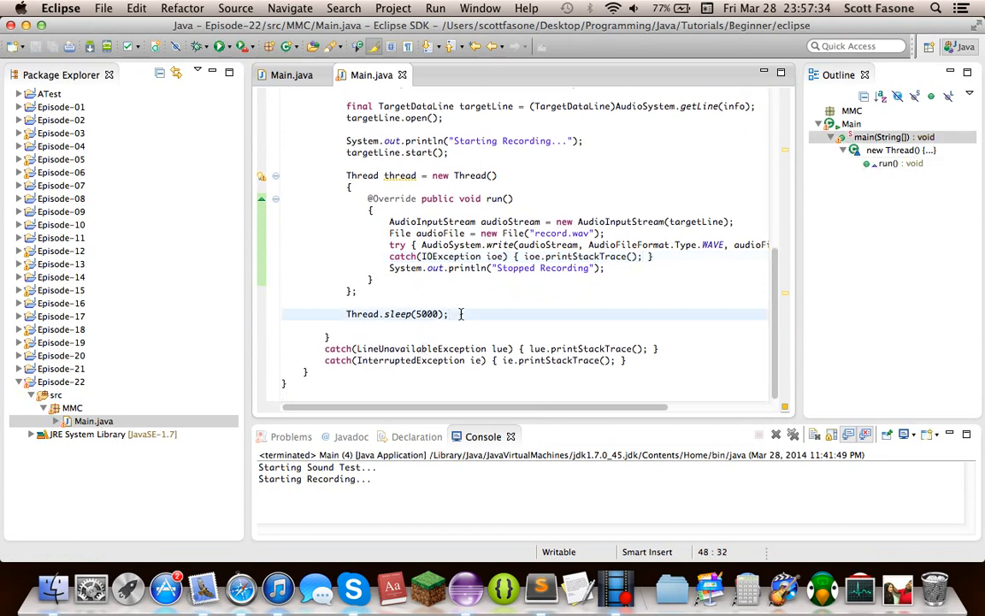
key(Return)
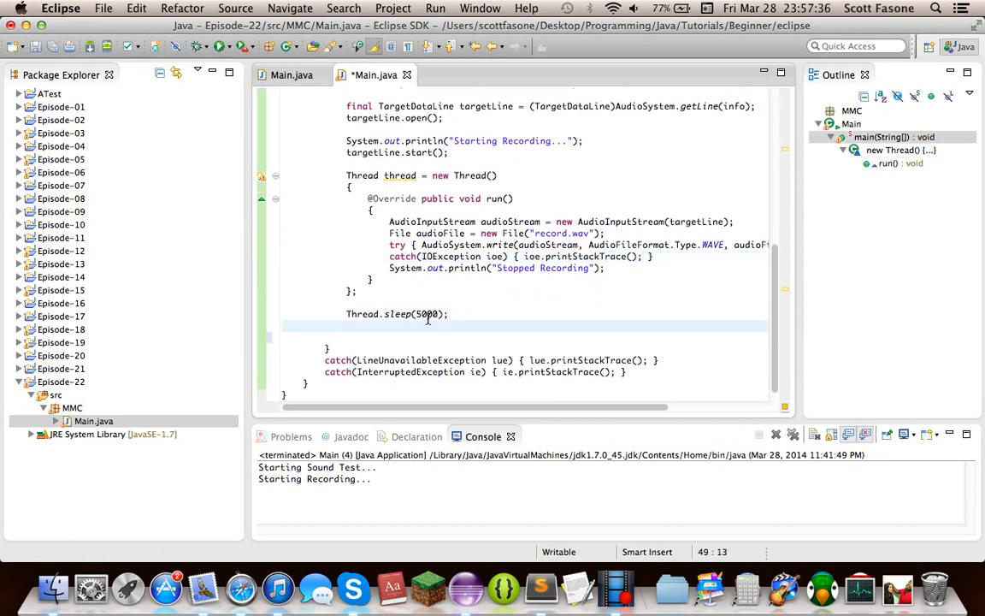
scroll(427, 315, up, 1)
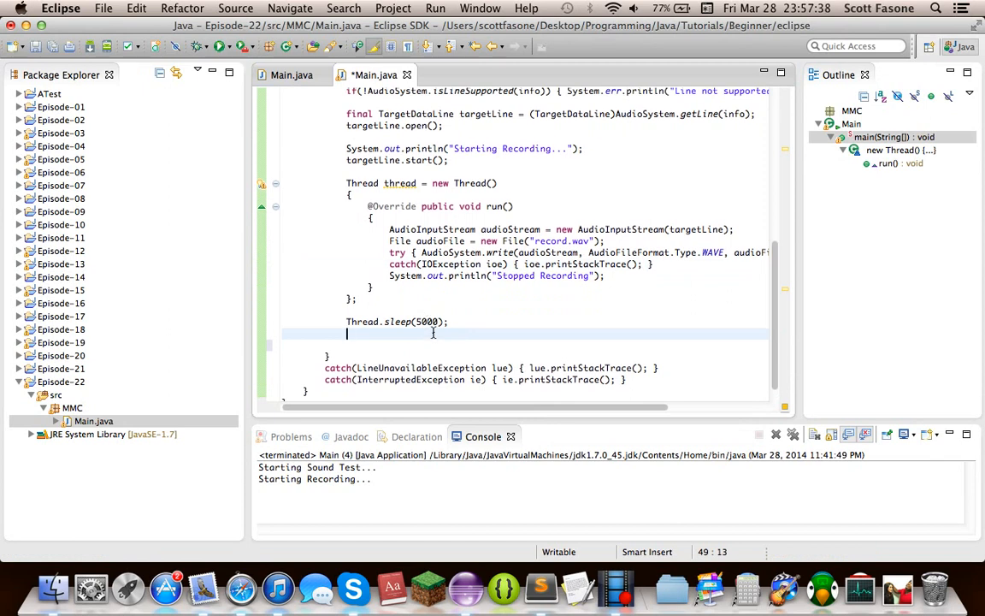
text(targetLine)
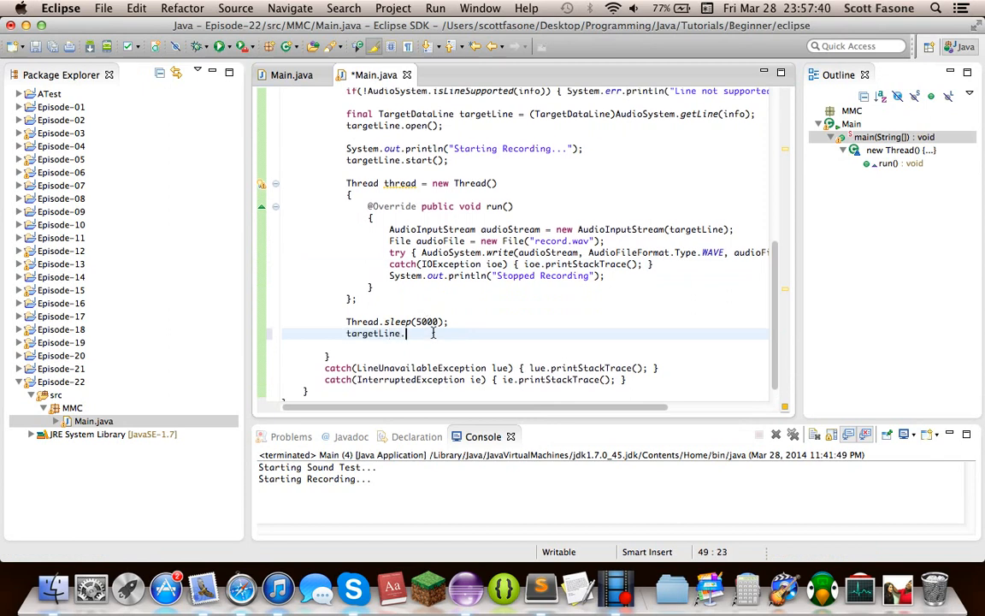
text(.)
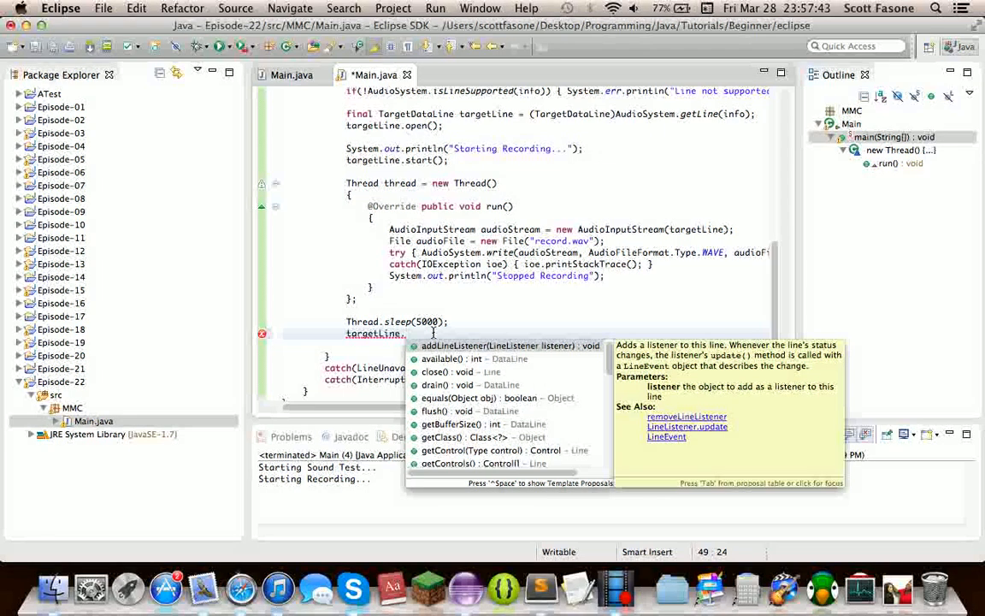
text(c)
Step: Call targetLine.stop(); and targetLine.close(); after the sleep
key(BackSpace)
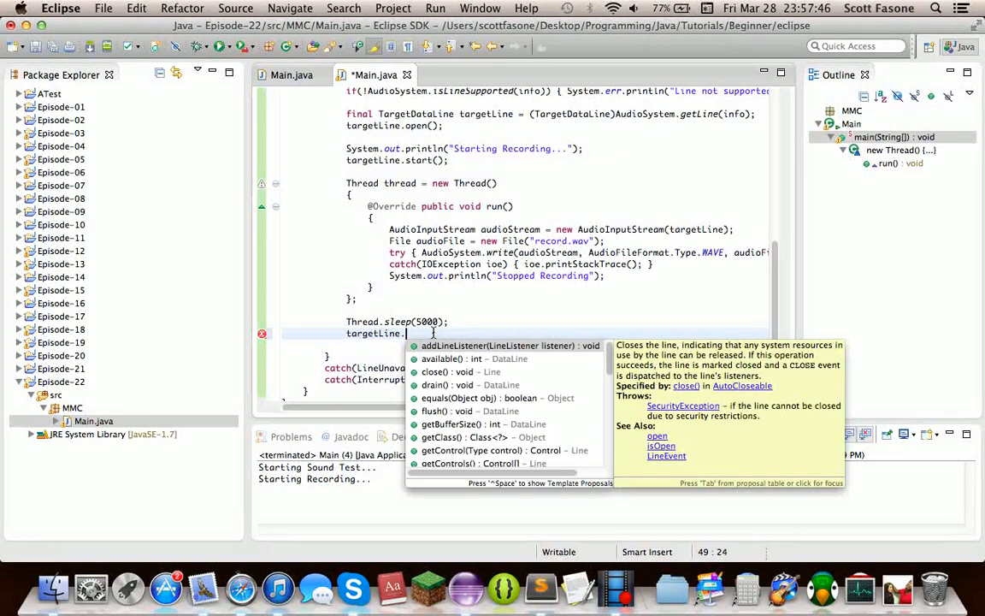
text(st)
key(Down)
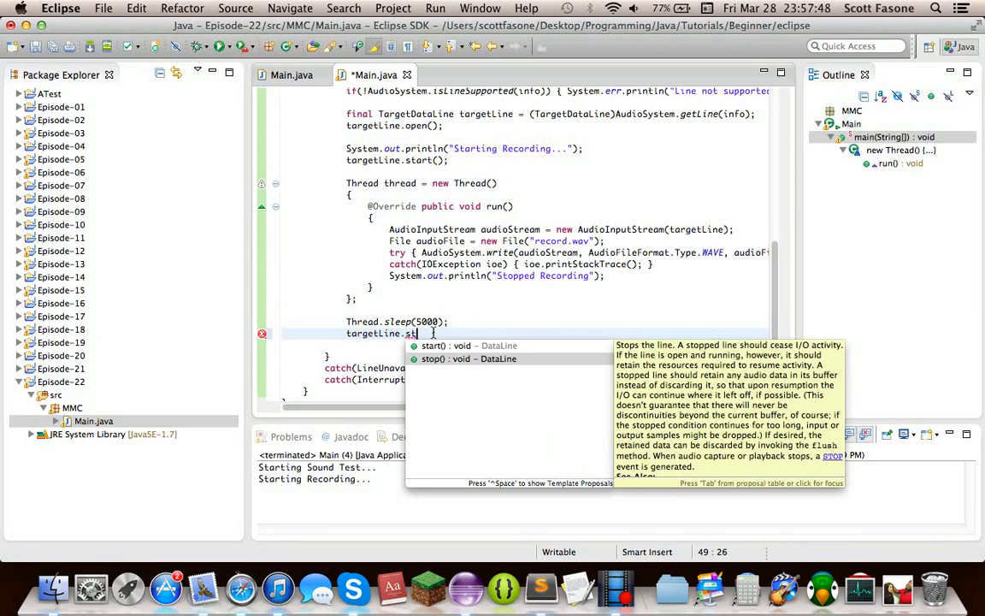
key(Return)
text(;)
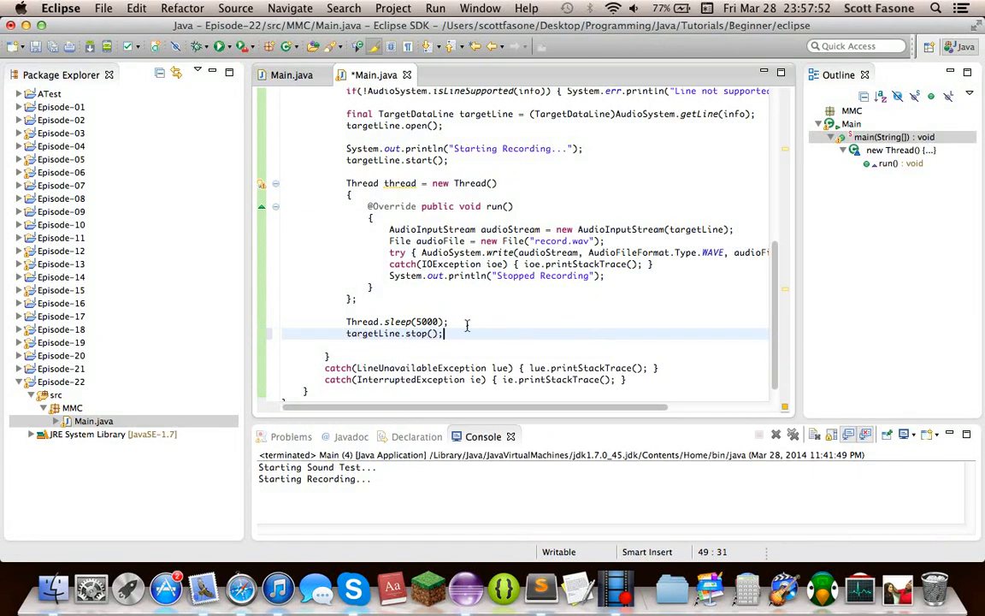
key(Return)
text(target)
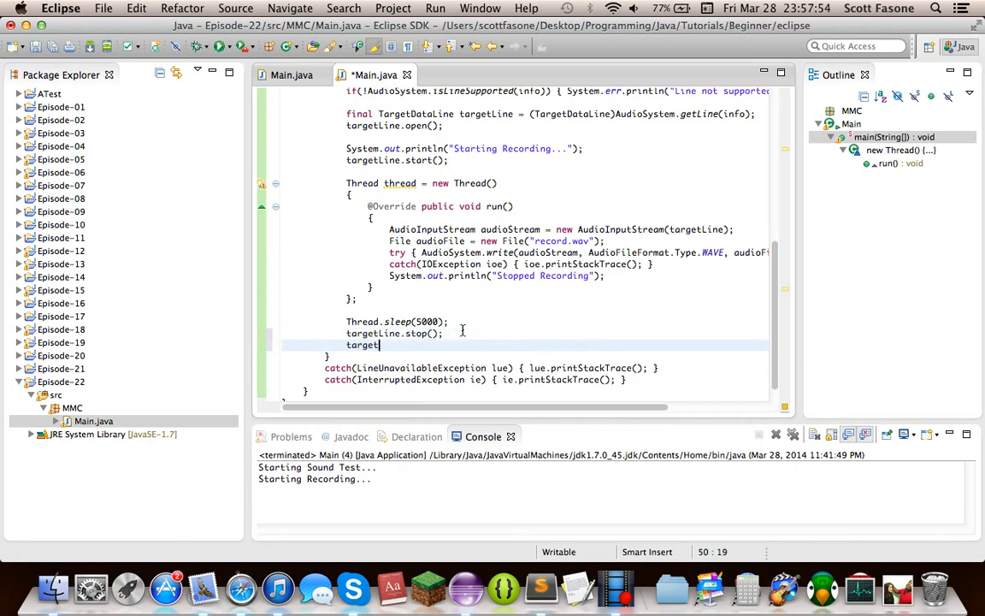
text(Line.cl)
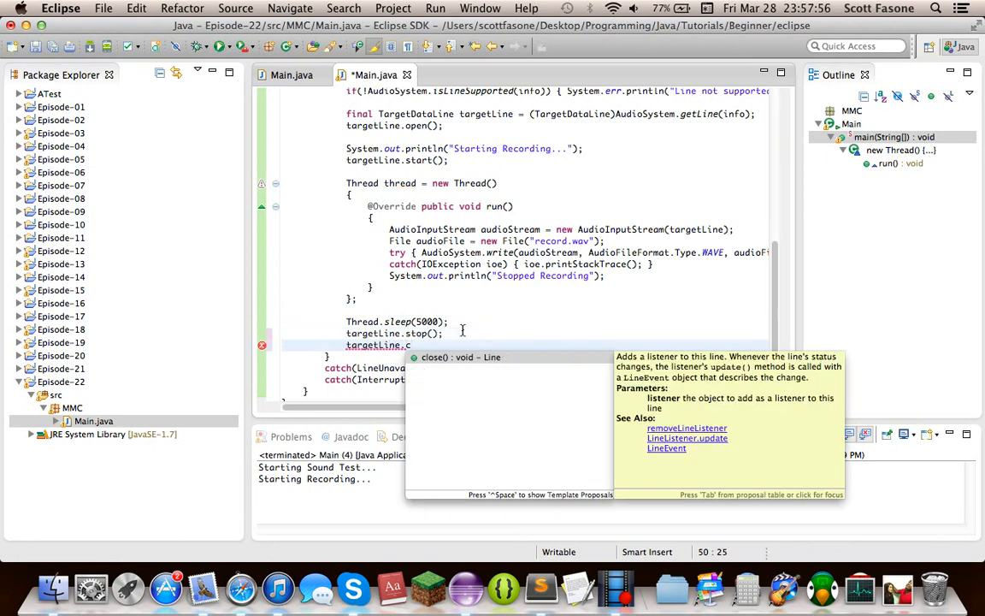
key(Return)
text(;)
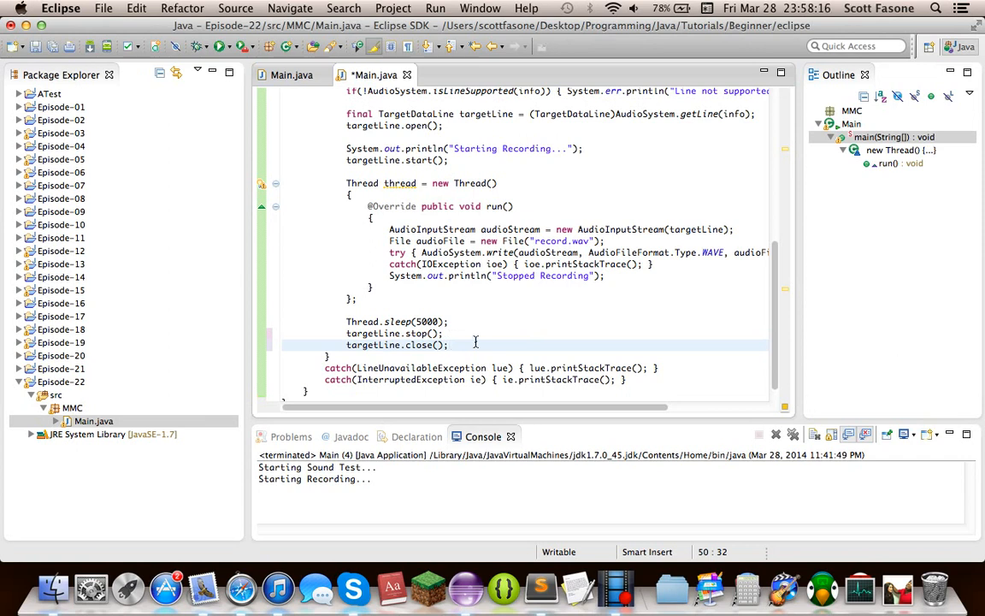
key(Return)
key(Return)
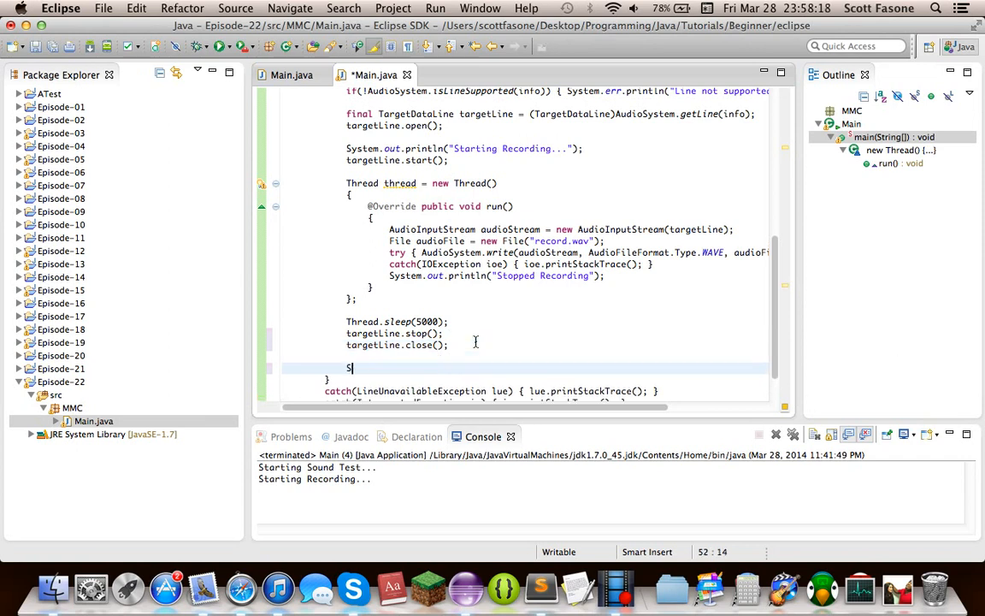
text(System.out.println)
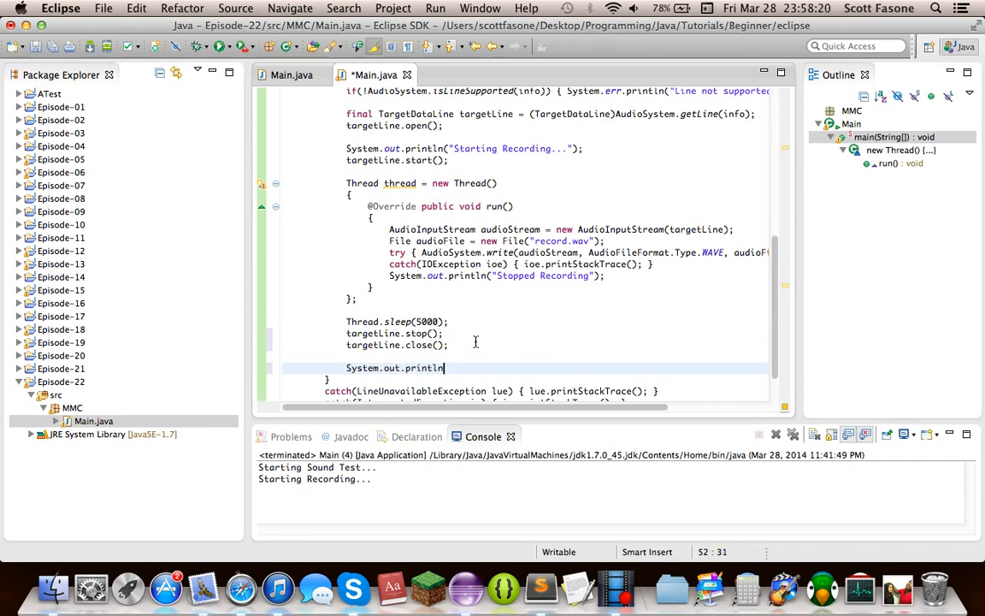
text(("En)
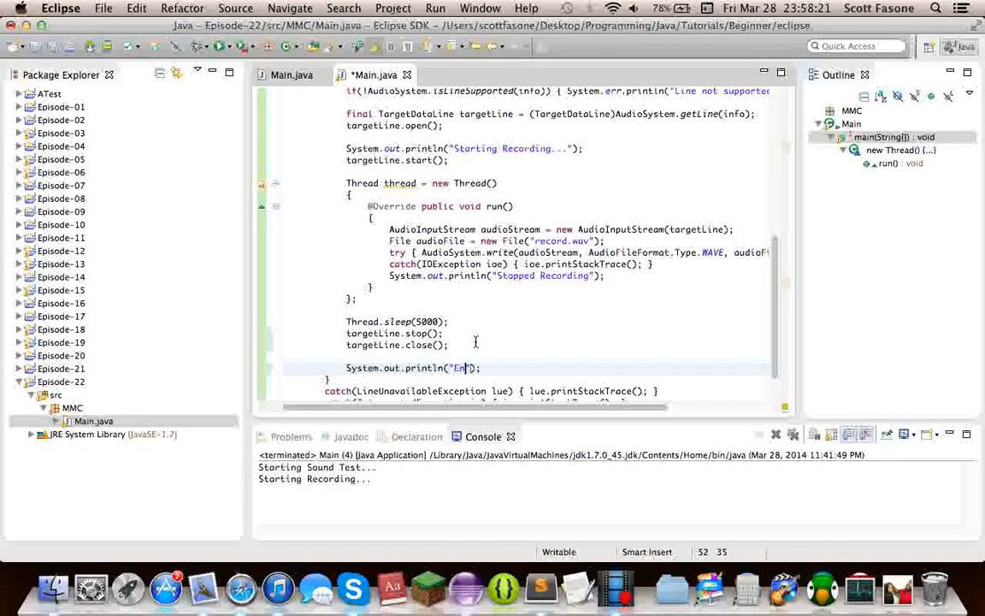
text(ded)
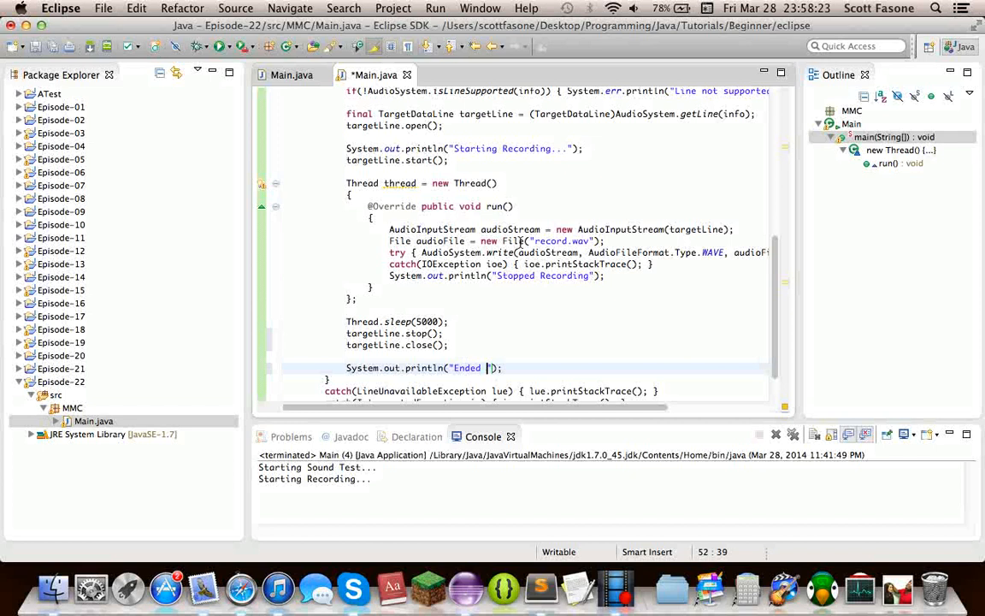
scroll(527, 234, up, 3)
scroll(528, 234, up, 2)
scroll(527, 234, down, 2)
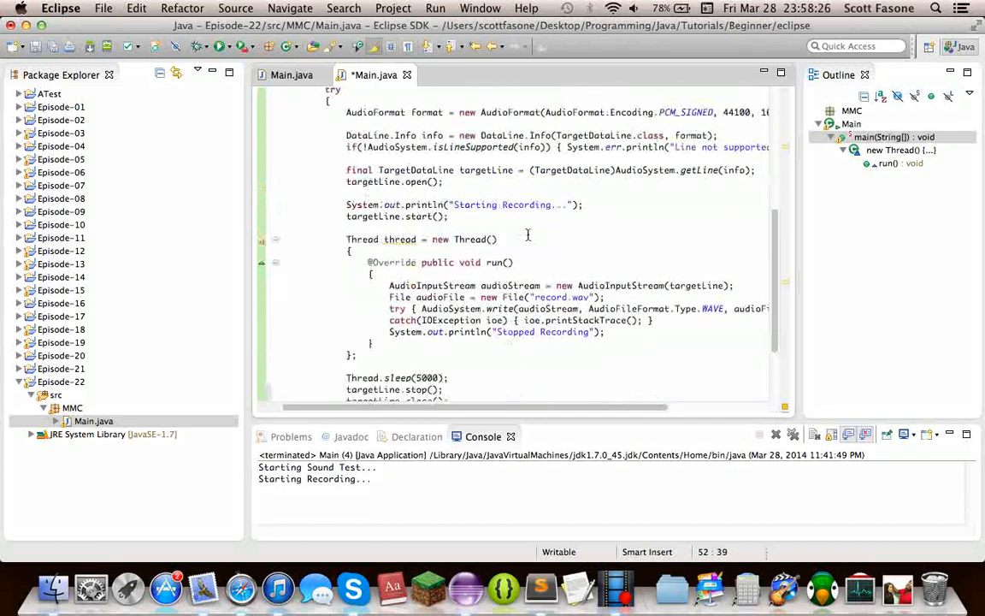
text(Sound Test");)
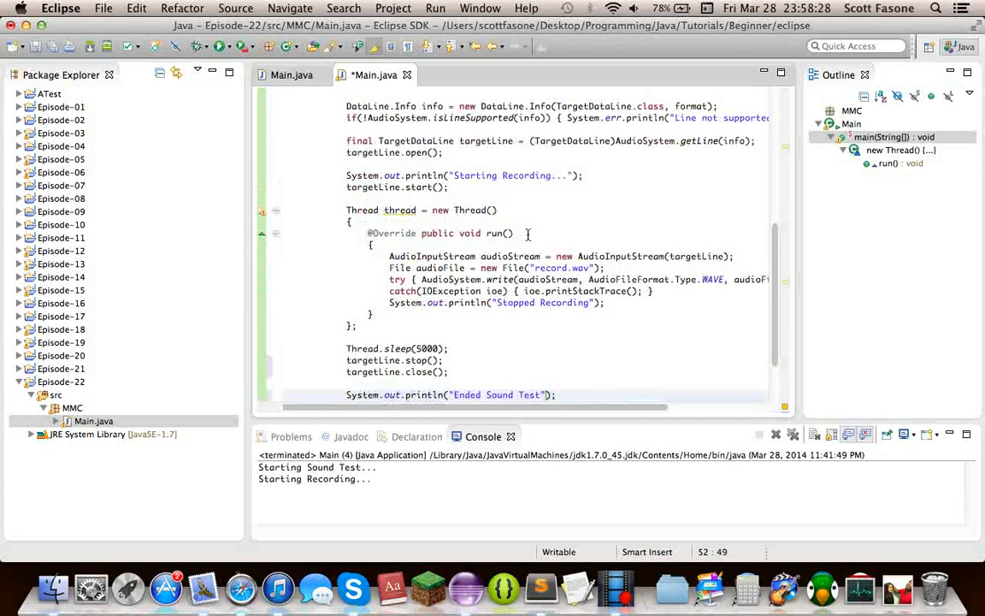
Step: Finish the println to read "Ended Sound Test" and save Main.java
key(super+s)
scroll(528, 234, down, 3)
scroll(478, 319, down, 2)
scroll(478, 319, up, 2)
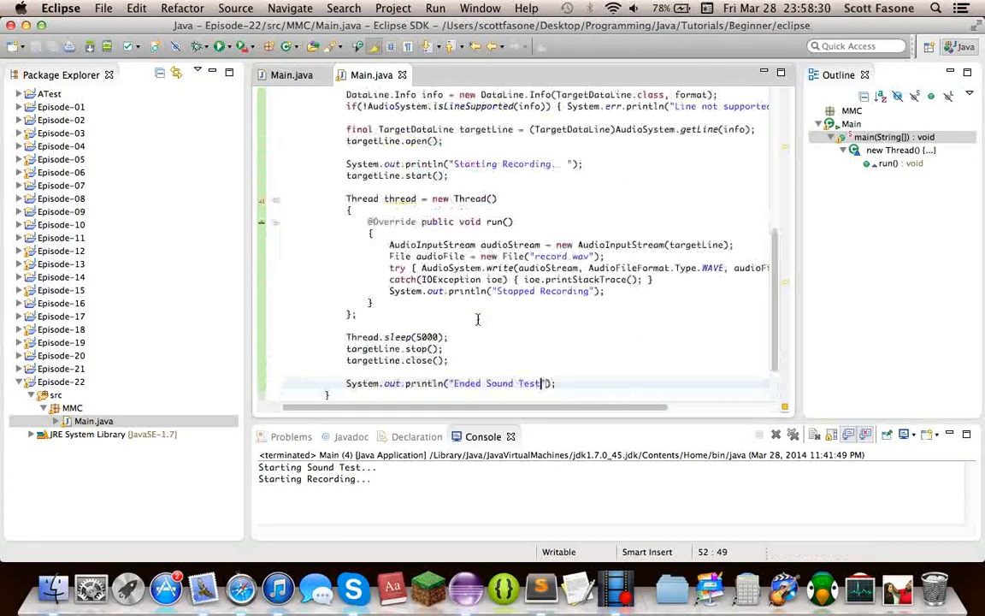
scroll(478, 319, up, 2)
scroll(478, 319, down, 2)
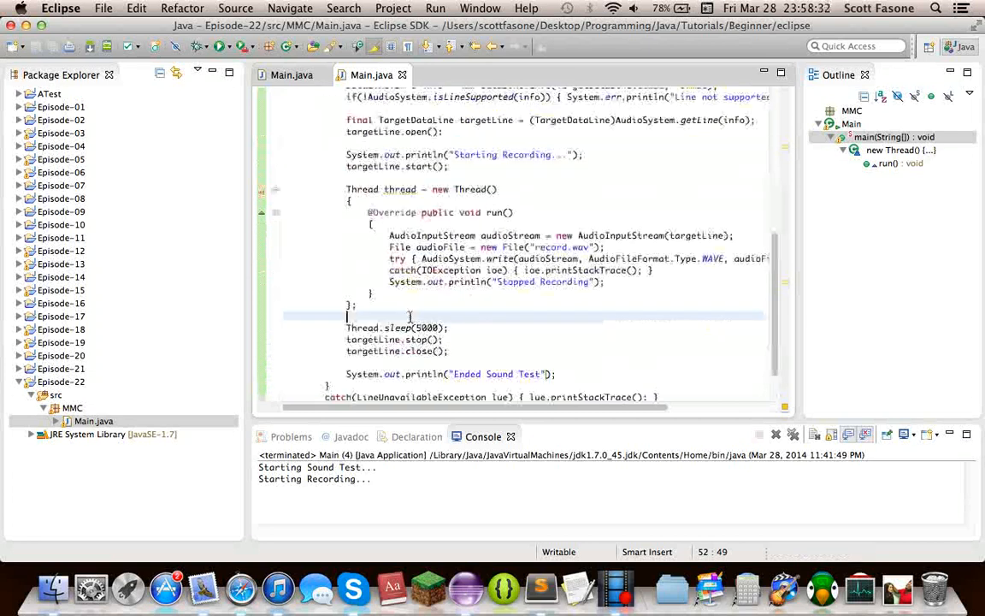
Step: Add thread.start(); on a new line below the thread definition, before the sleep
click(411, 318)
key(Return)
text(threa)
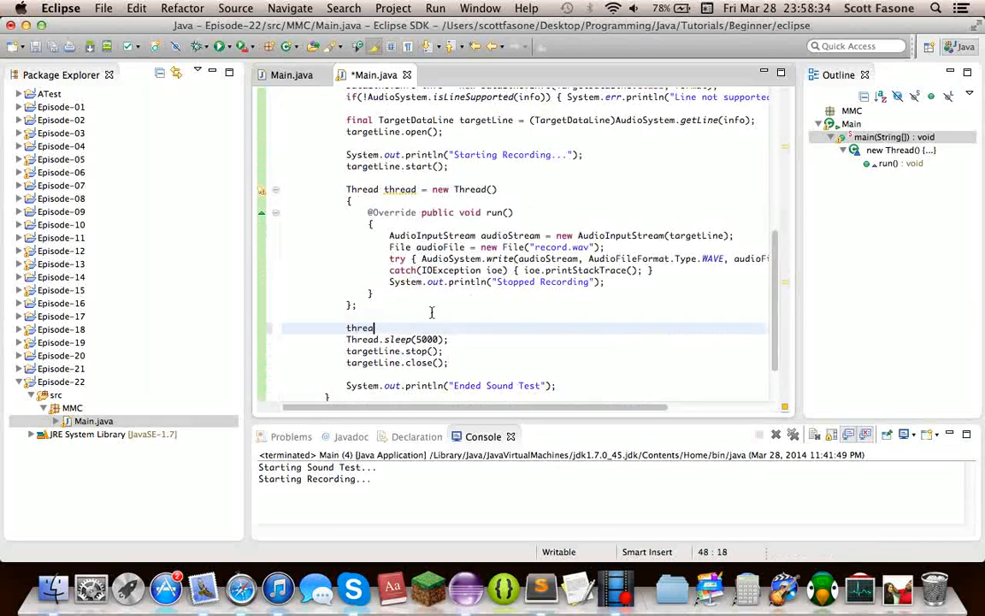
text(d.sta)
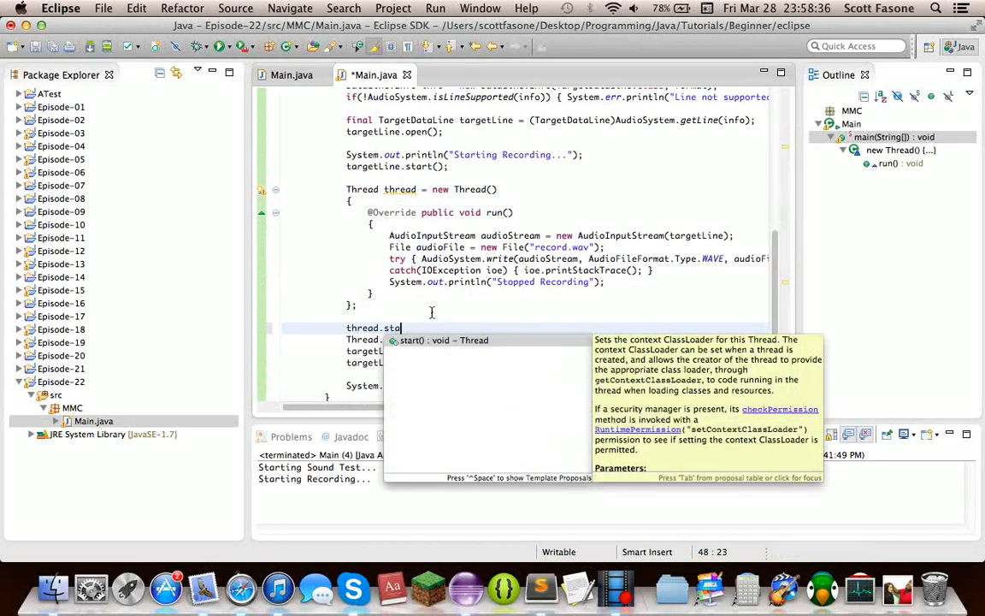
key(Return)
text(;)
scroll(410, 248, up, 5)
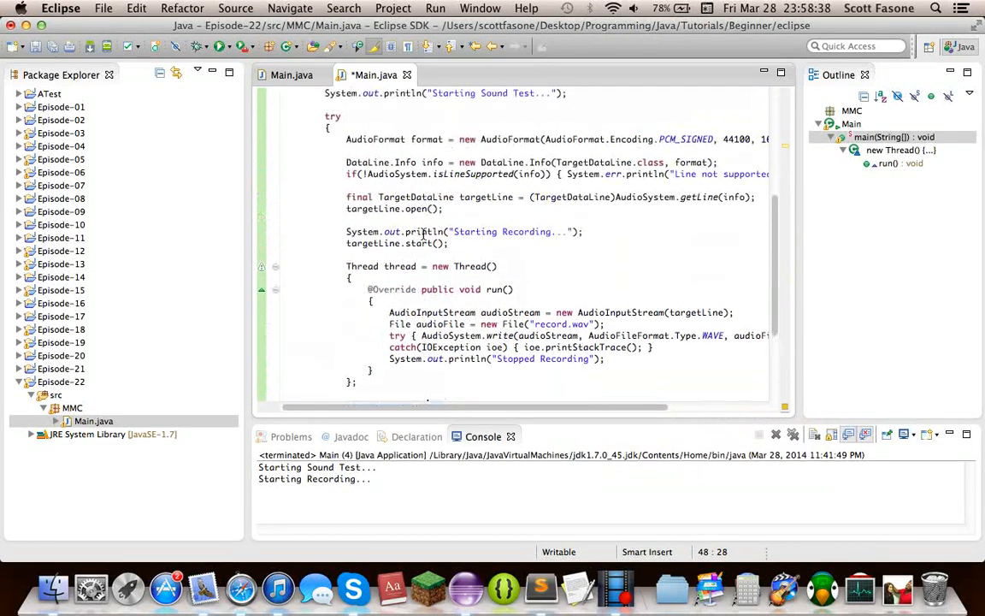
scroll(417, 150, up, 1)
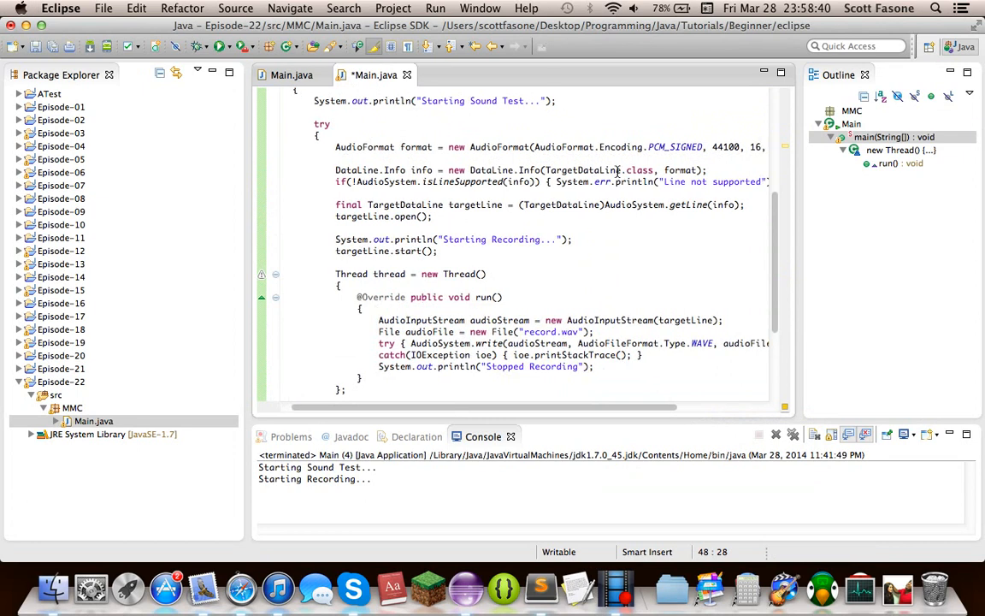
scroll(659, 161, right, 5)
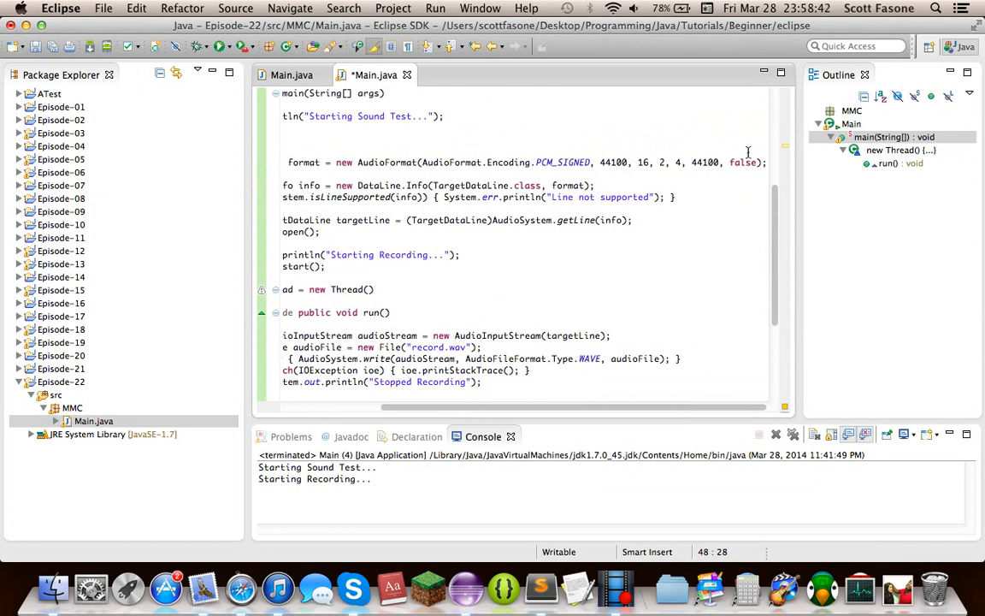
scroll(541, 163, left, 5)
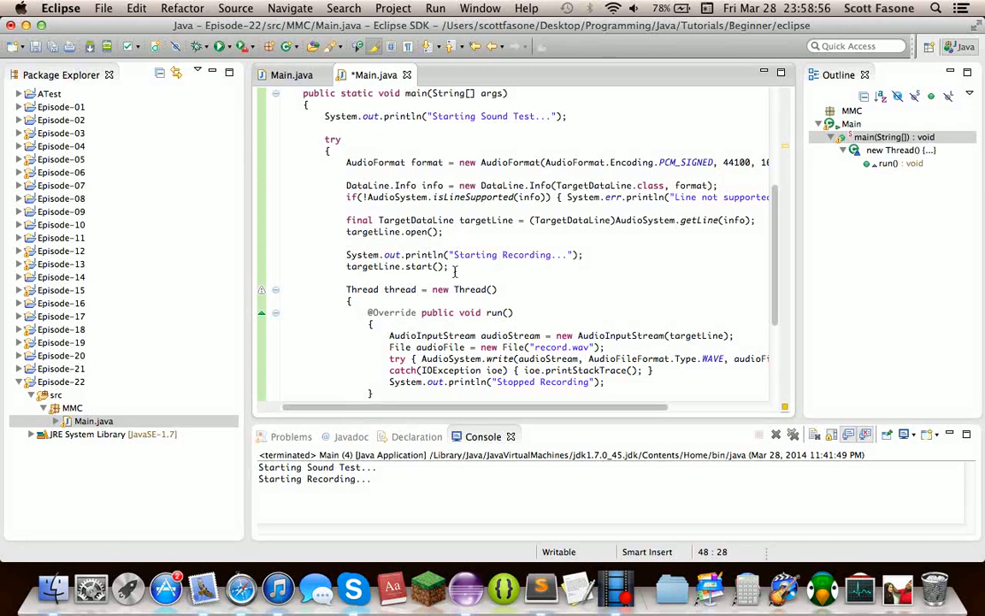
drag(448, 266, 342, 271)
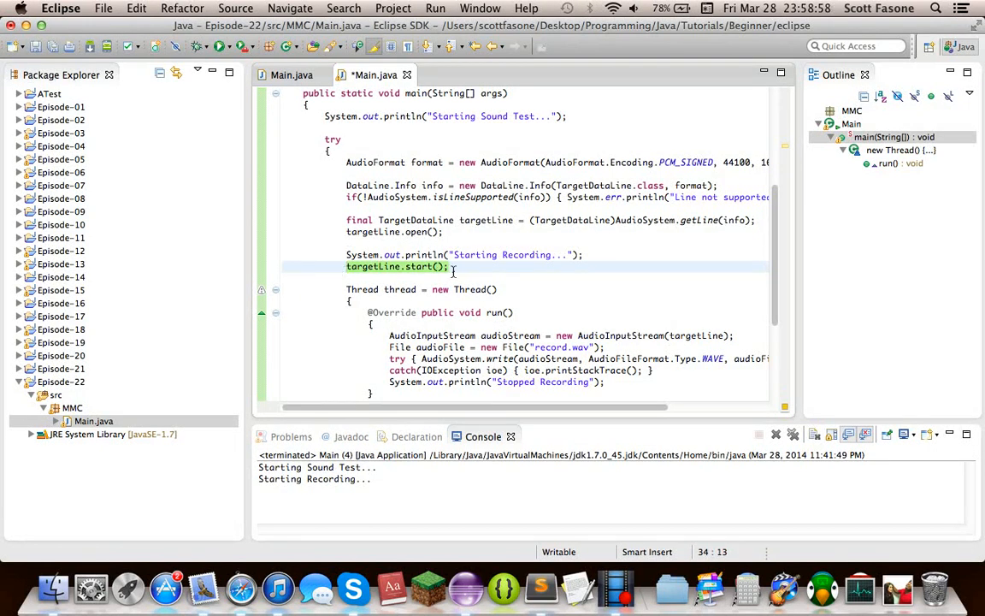
scroll(453, 269, down, 3)
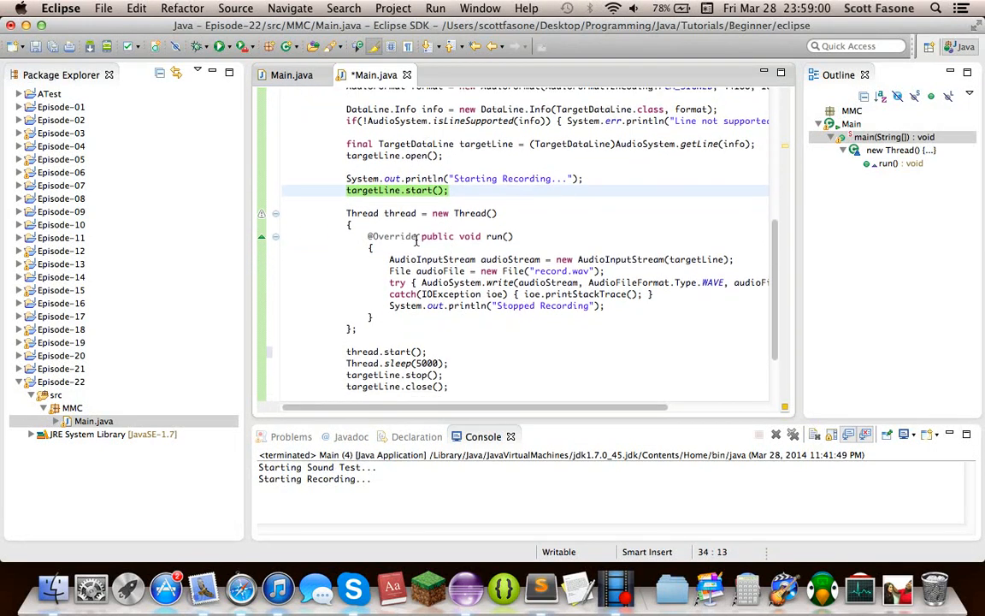
scroll(417, 240, right, 2)
scroll(459, 257, right, 1)
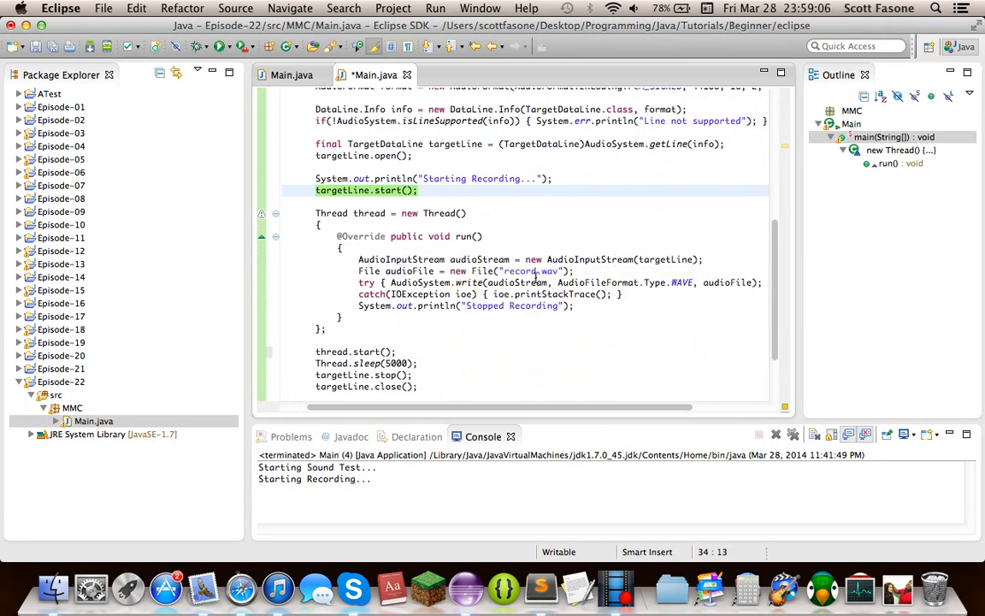
scroll(468, 282, right, 2)
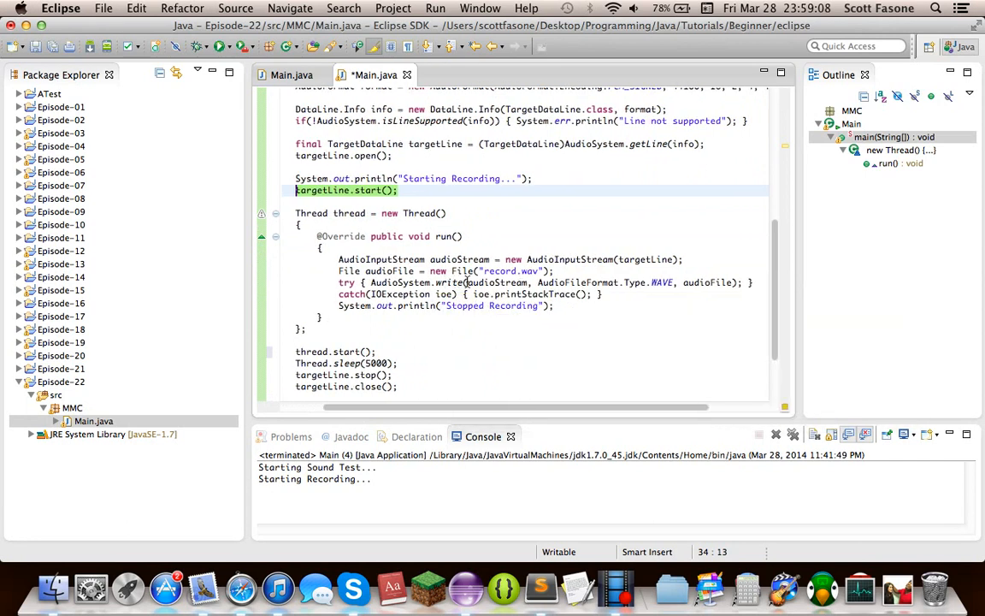
scroll(479, 284, right, 2)
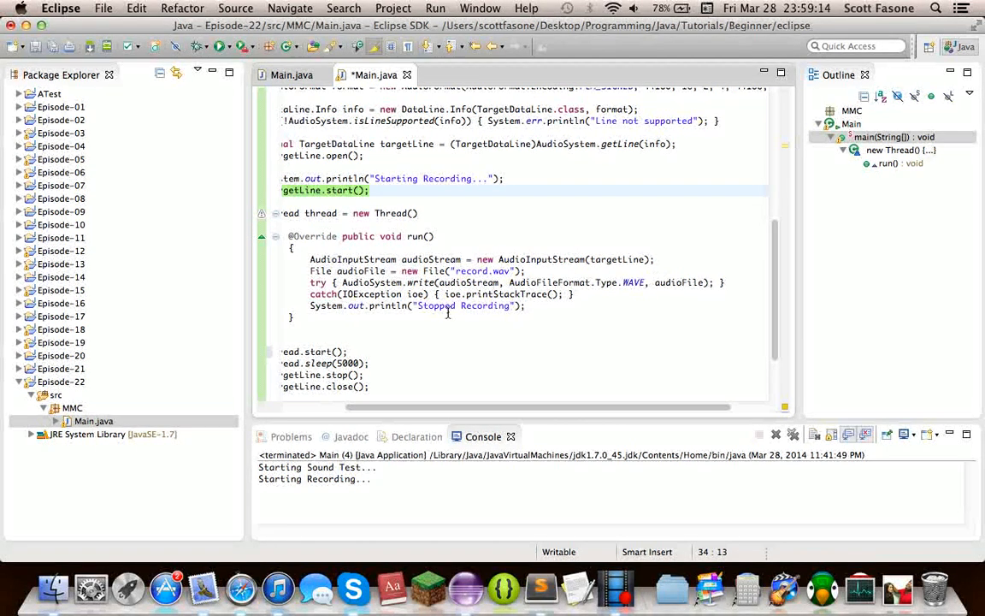
scroll(403, 280, left, 3)
scroll(404, 280, down, 1)
scroll(404, 280, down, 1)
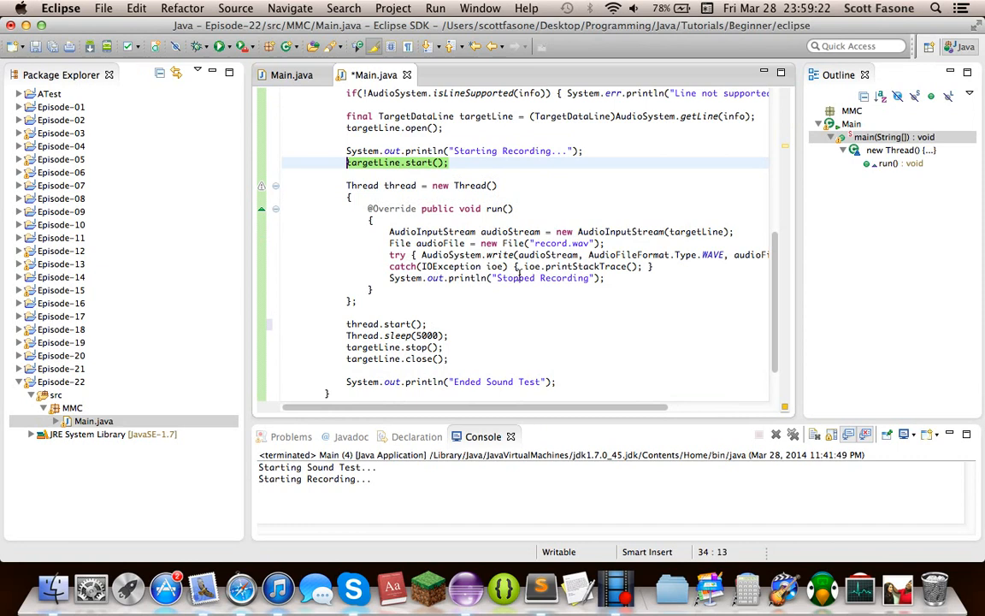
click(367, 335)
drag(422, 335, 451, 334)
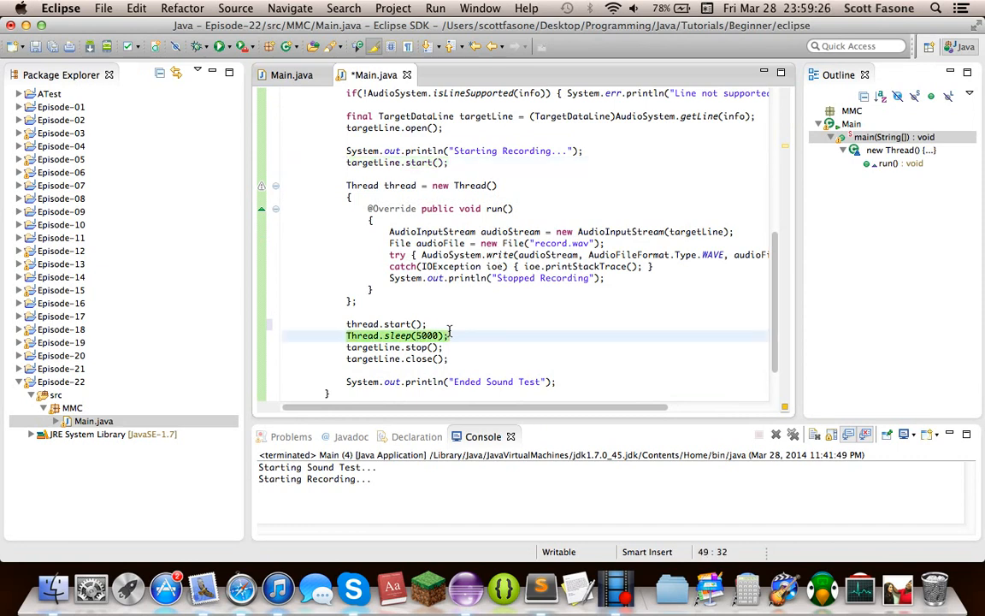
click(453, 347)
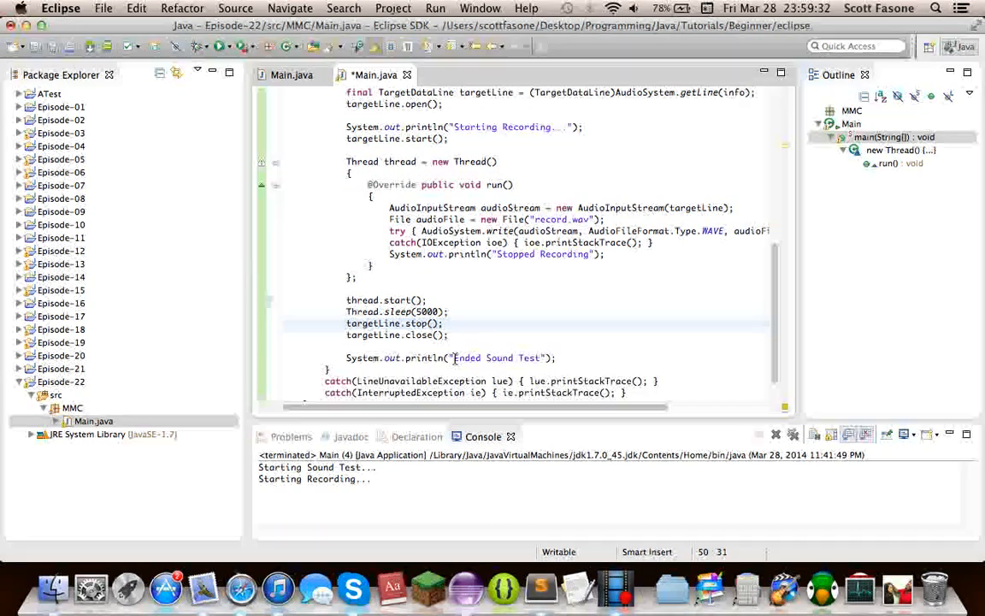
scroll(454, 359, up, 3)
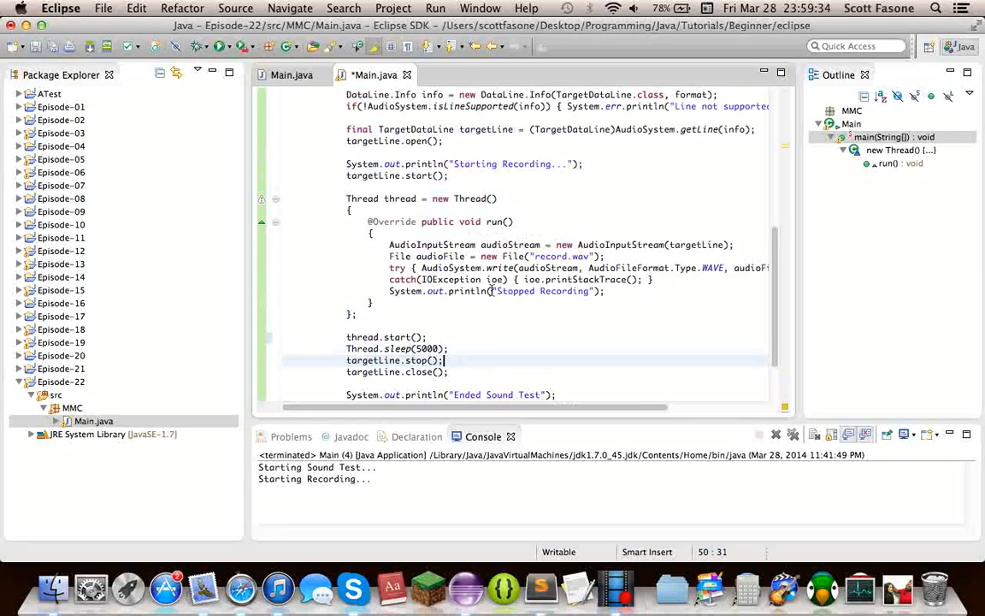
drag(465, 268, 570, 268)
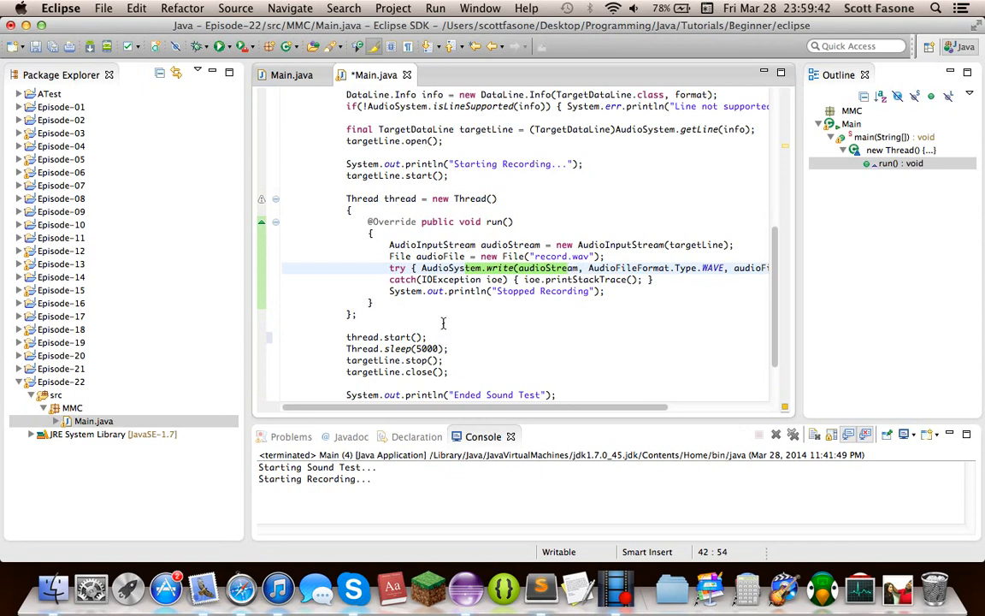
click(482, 267)
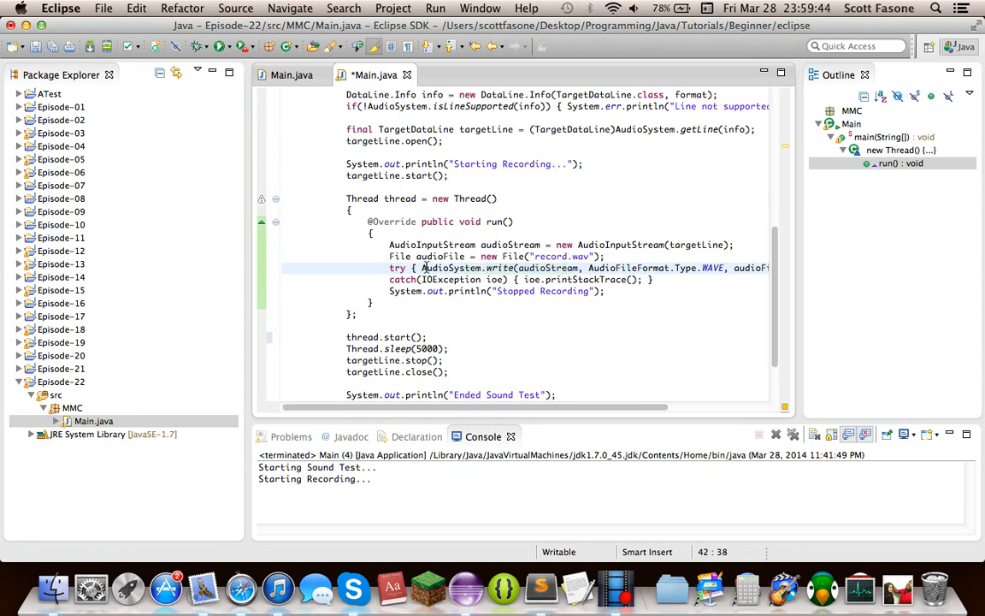
drag(421, 267, 567, 268)
click(462, 312)
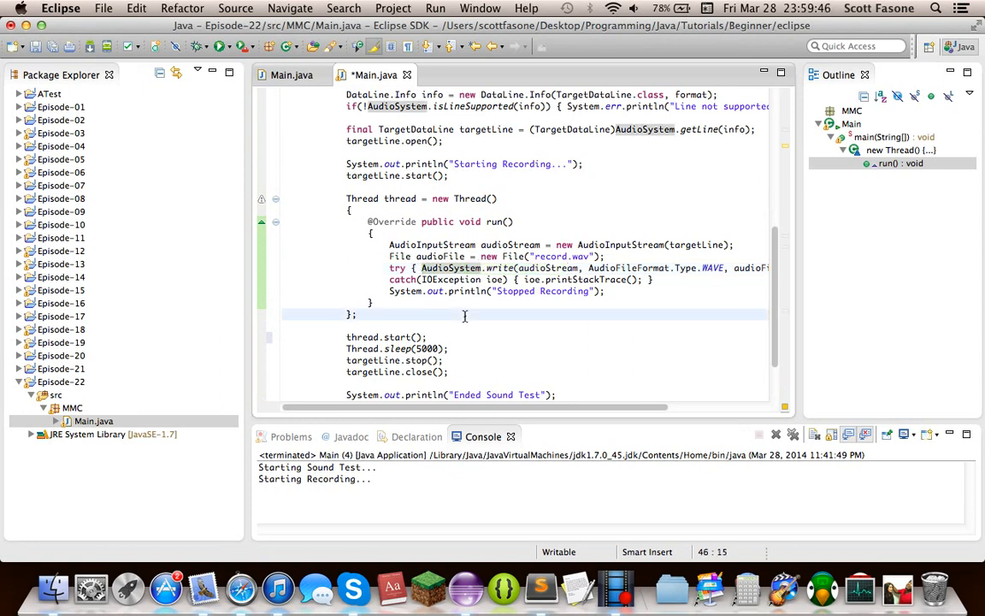
drag(442, 360, 359, 360)
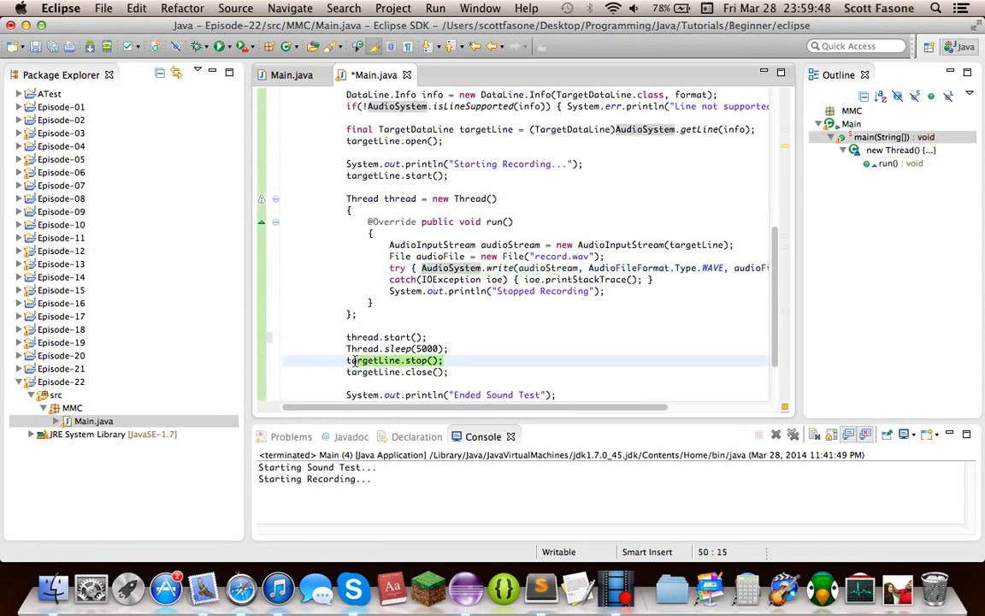
click(479, 348)
scroll(484, 344, down, 1)
Step: Save Main.java and run it so the console prints the recording status messages
key(ctrl+s)
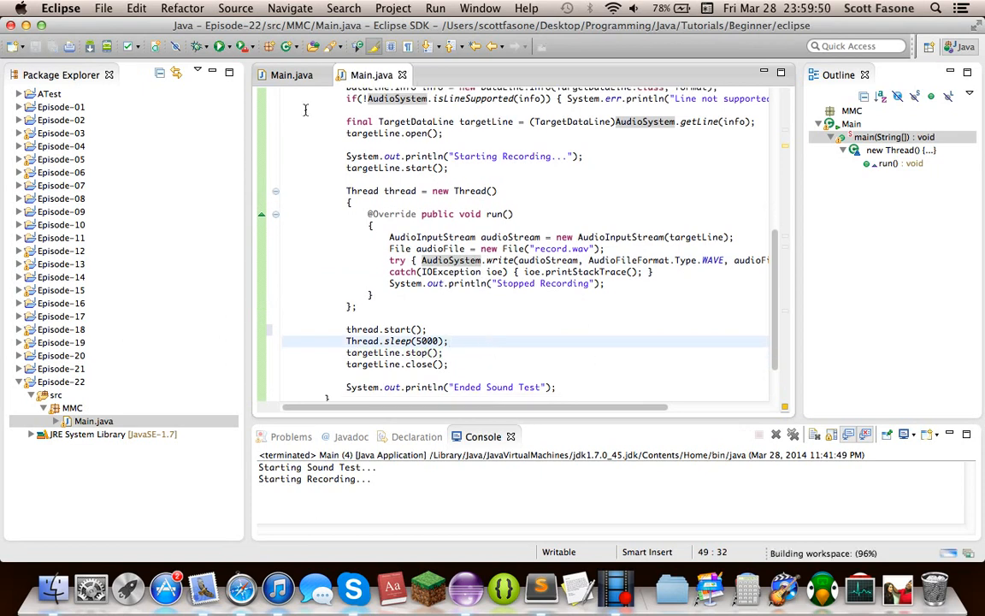
click(219, 47)
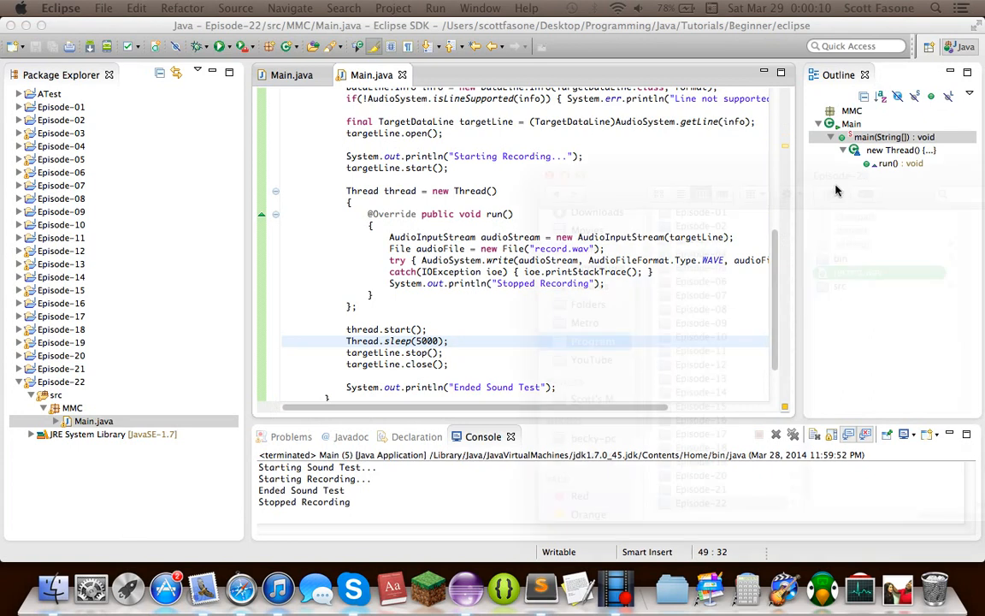
Step: Reposition the Finder window and play back the new record.wav preview
drag(608, 186, 411, 182)
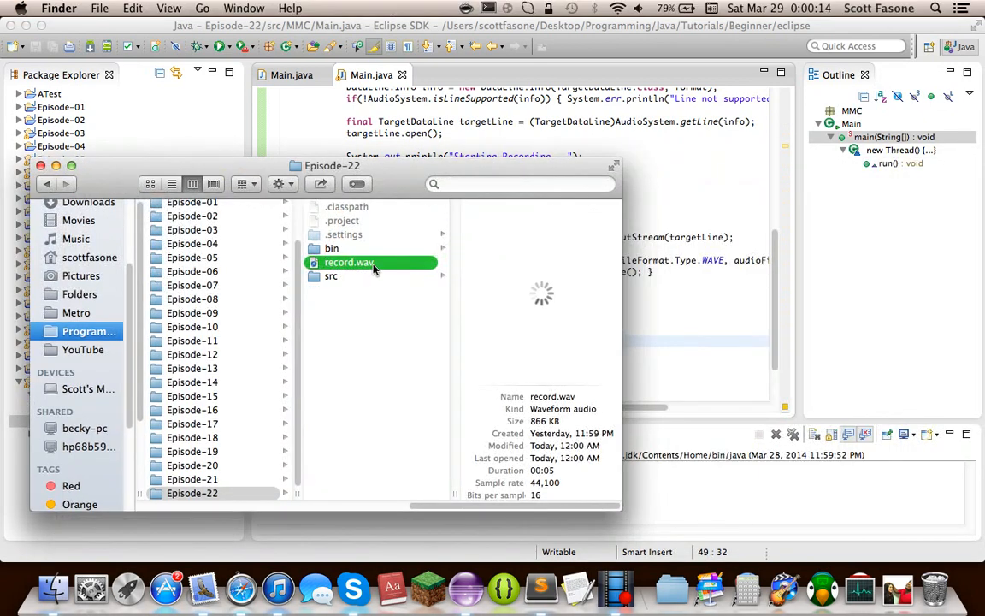
drag(406, 188, 373, 216)
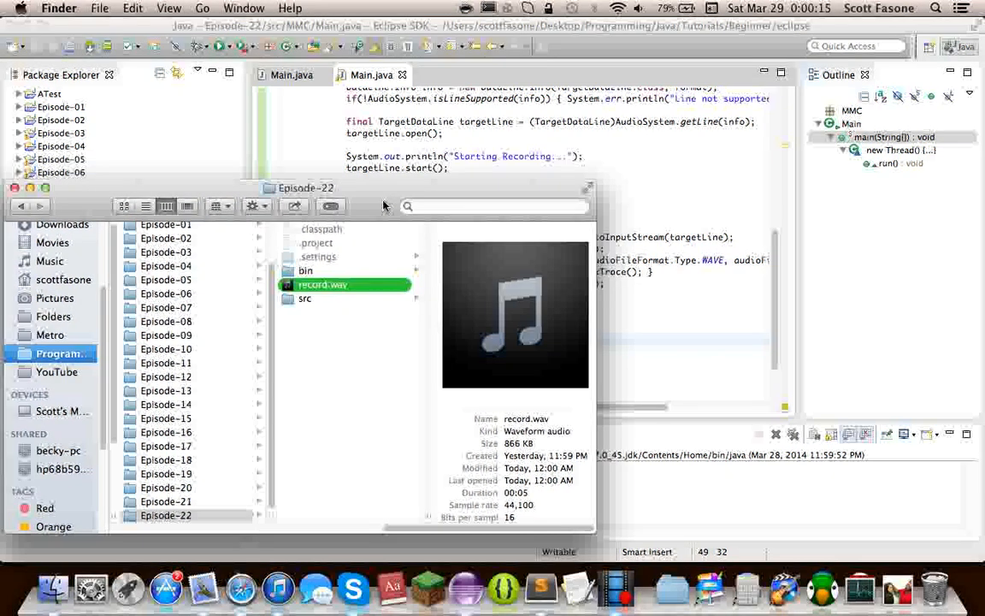
scroll(667, 222, up, 3)
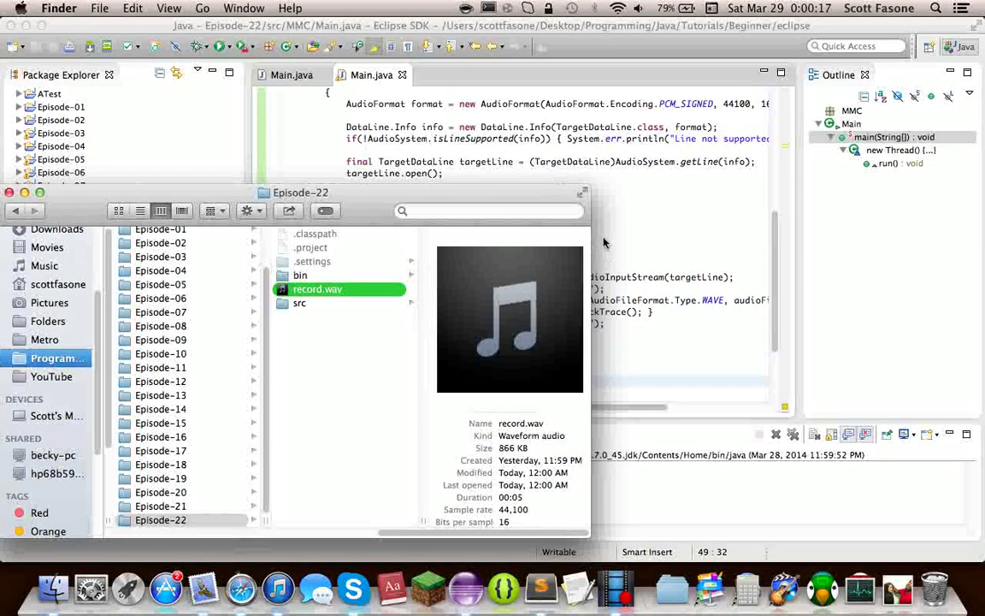
click(511, 320)
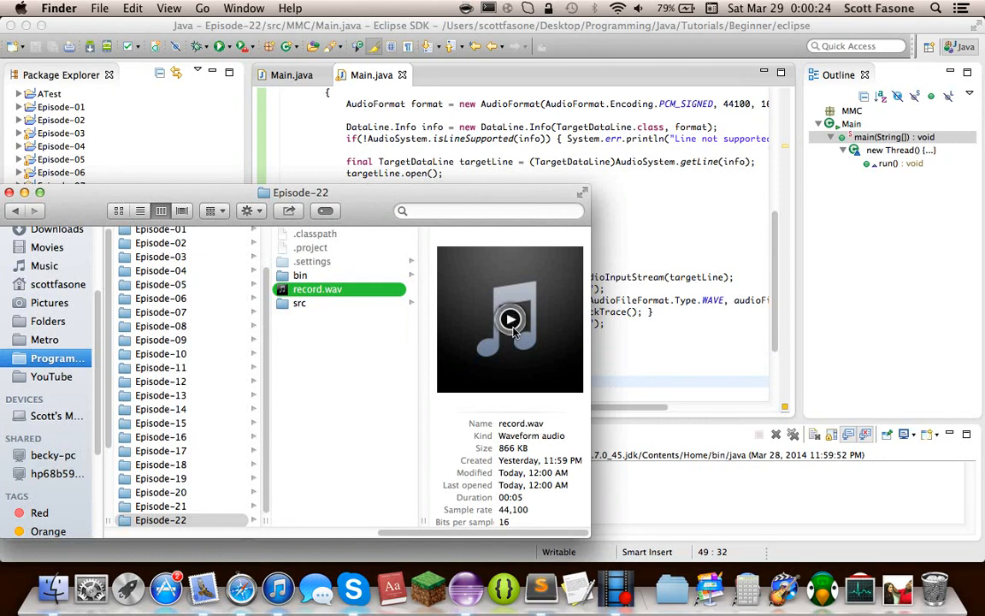
Step: Highlight the file's Duration 00:05, sample rate 44,100 and 16 bits per sample values
double_click(516, 497)
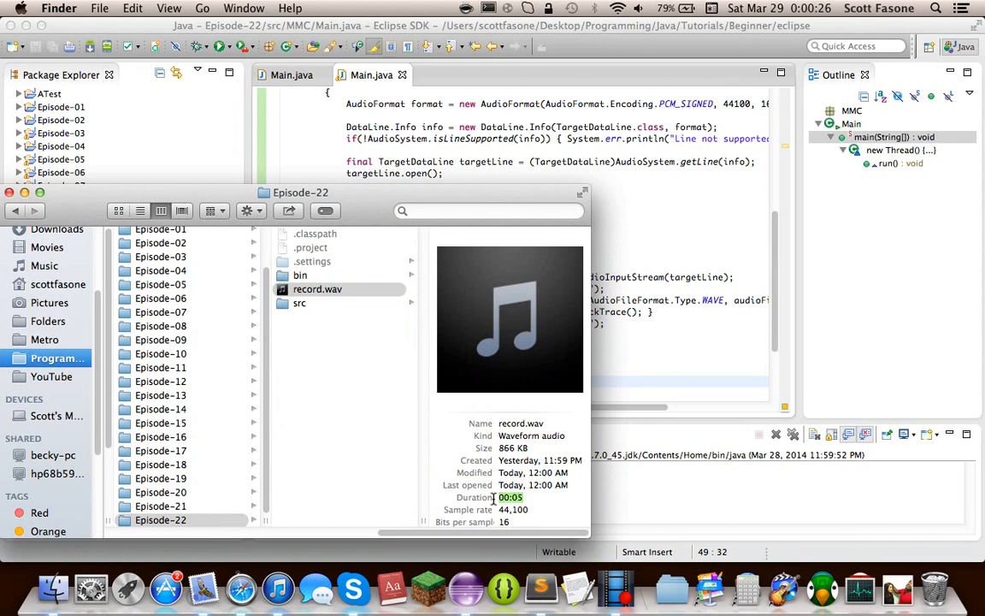
click(527, 510)
double_click(527, 510)
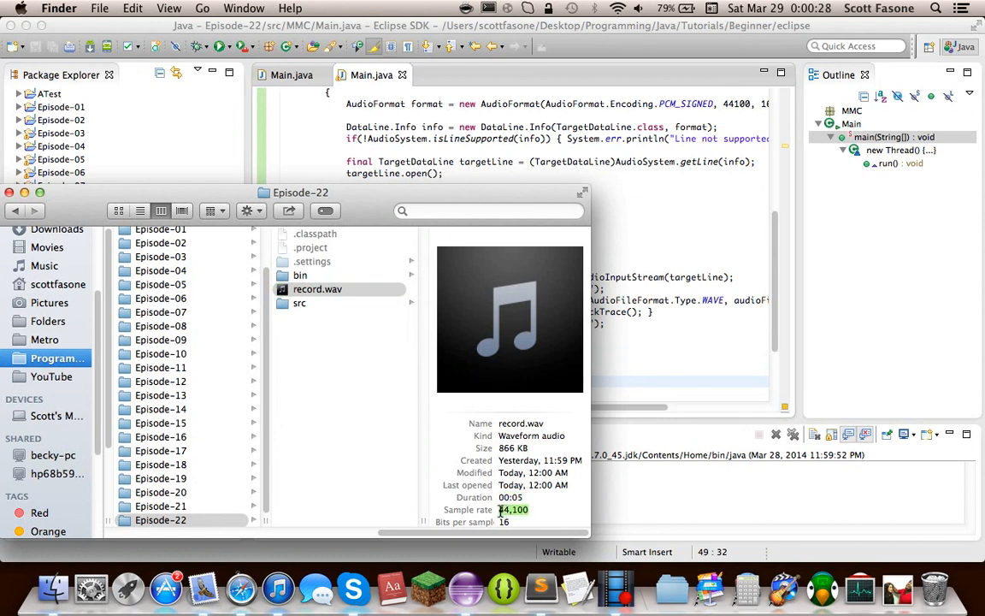
click(510, 522)
double_click(504, 521)
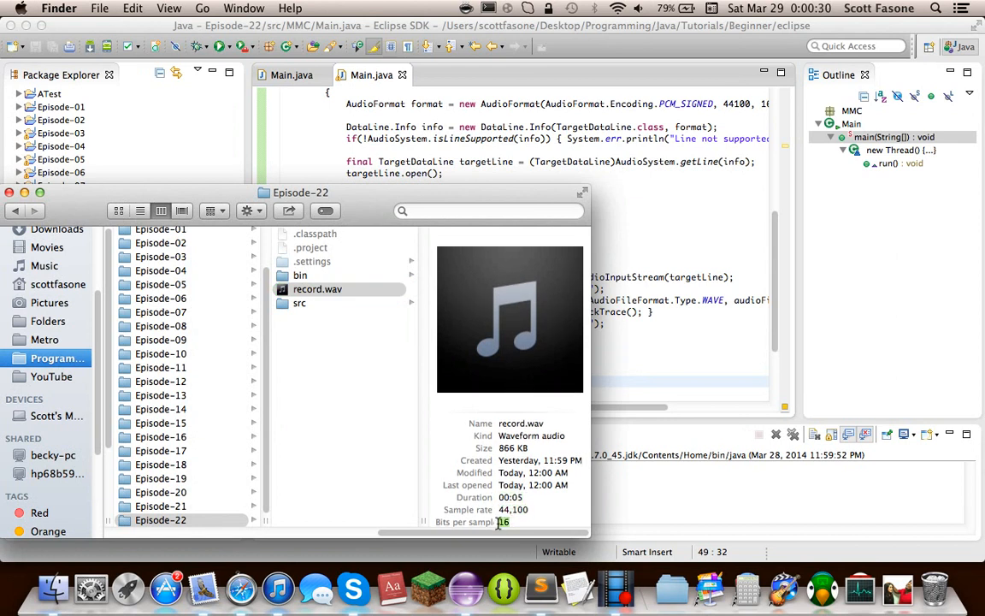
scroll(376, 171, up, 1)
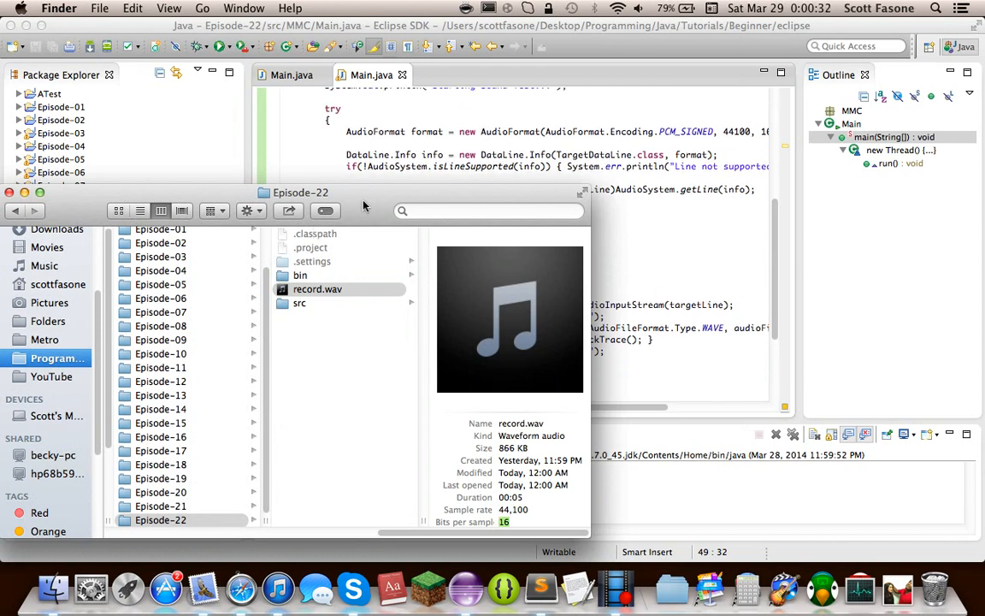
mouse_move(186, 198)
mouse_down()
mouse_move(330, 160)
mouse_move(984, 149)
mouse_up()
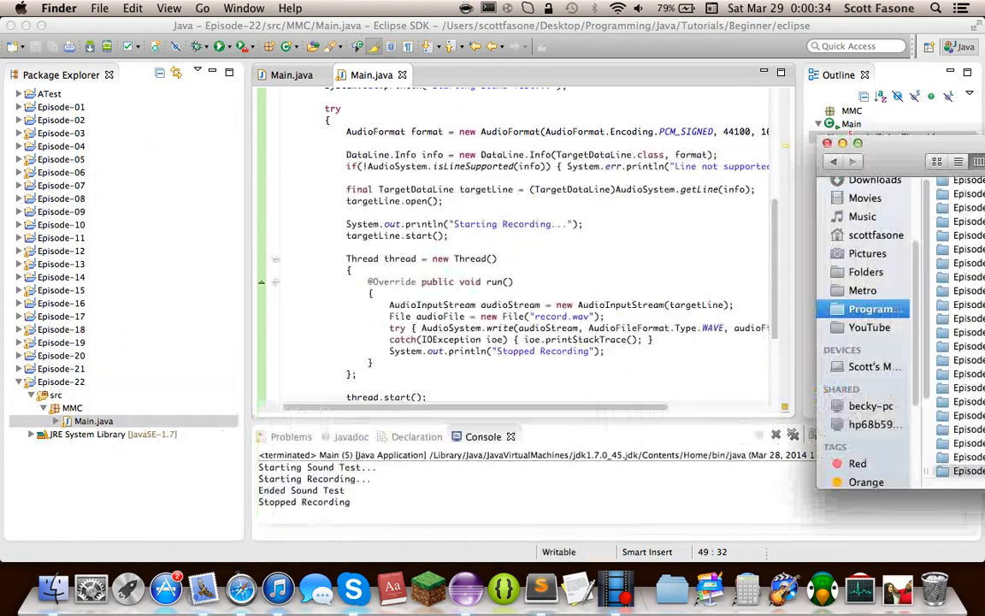
Step: Change Thread.sleep(5000) to Thread.sleep(10000) in Main.java and rerun the program
click(513, 253)
scroll(462, 321, down, 3)
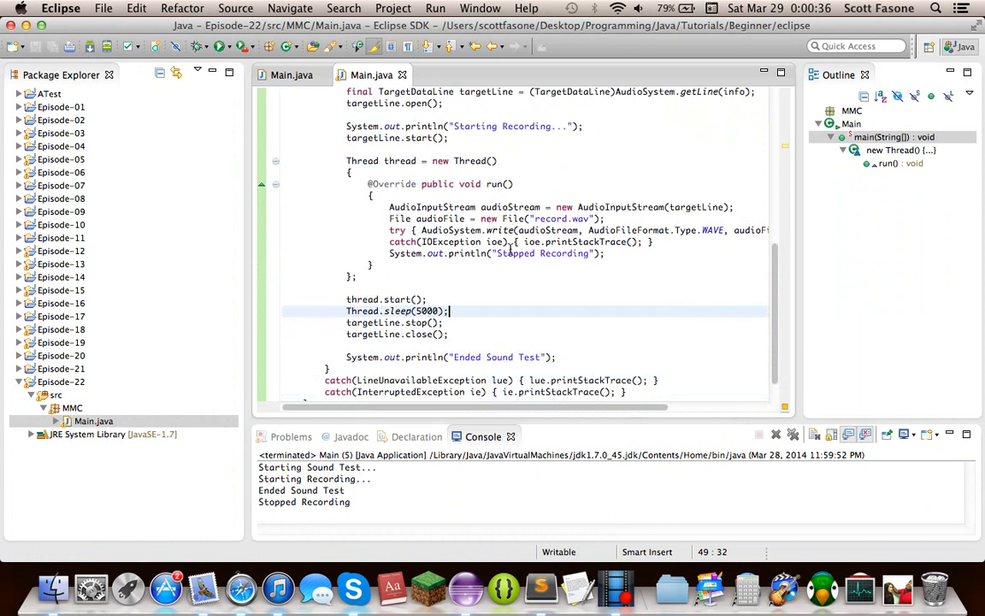
click(418, 311)
key(BackSpace)
text(10)
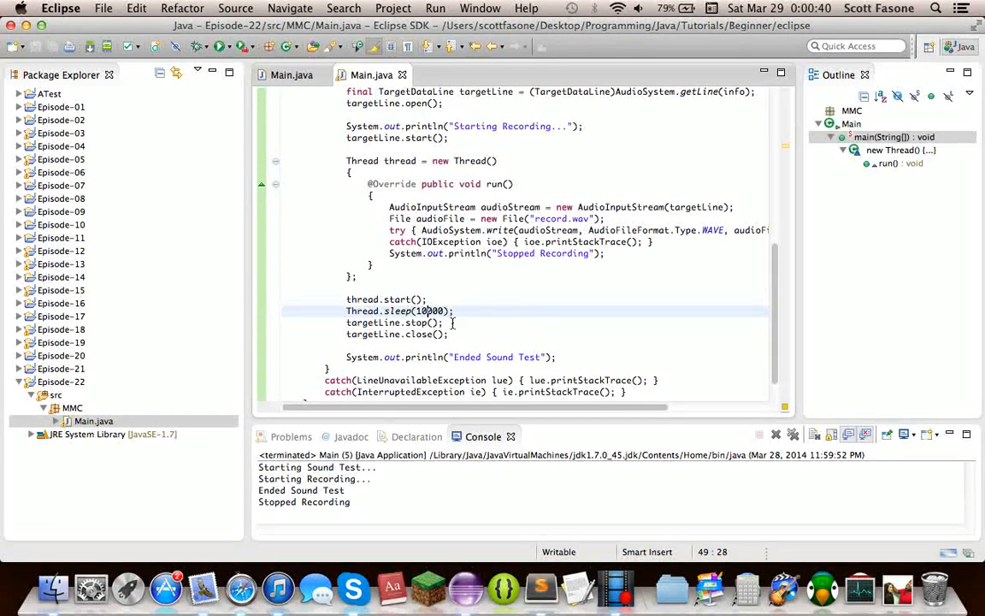
scroll(453, 322, down, 1)
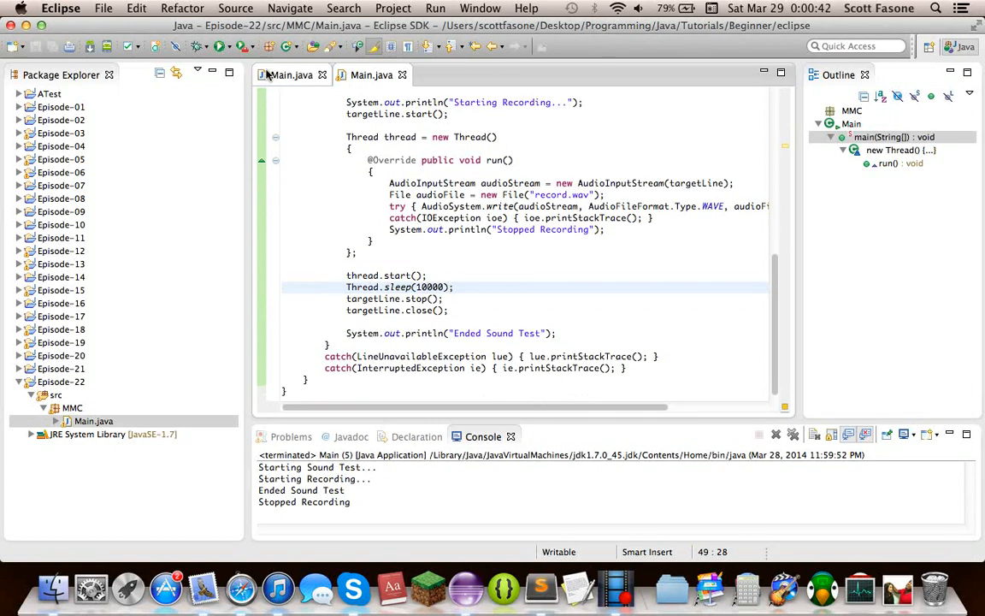
click(198, 46)
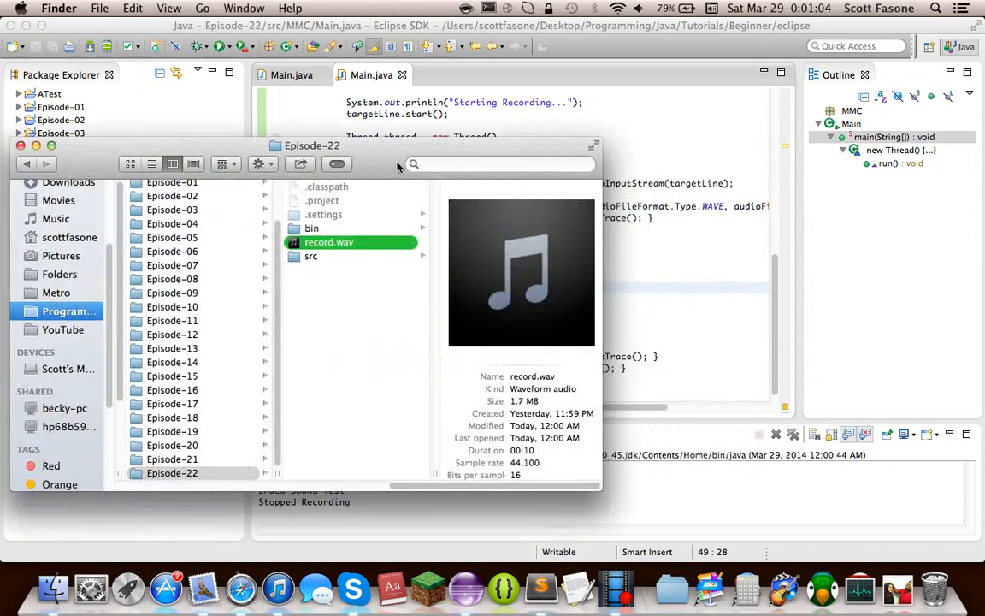
Step: Play and stop the 10-second record.wav preview, then hide the Finder window
click(522, 271)
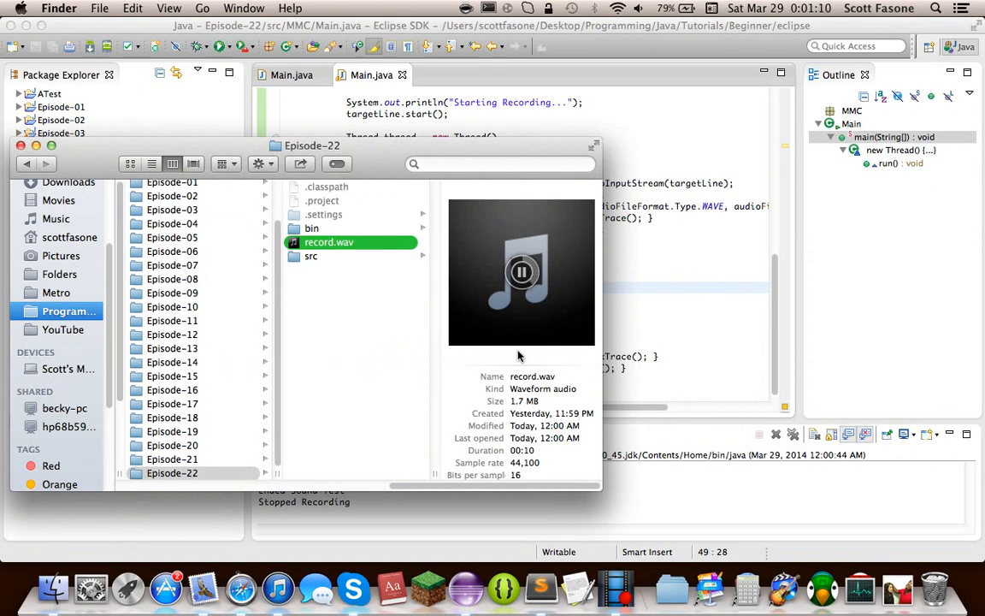
click(517, 274)
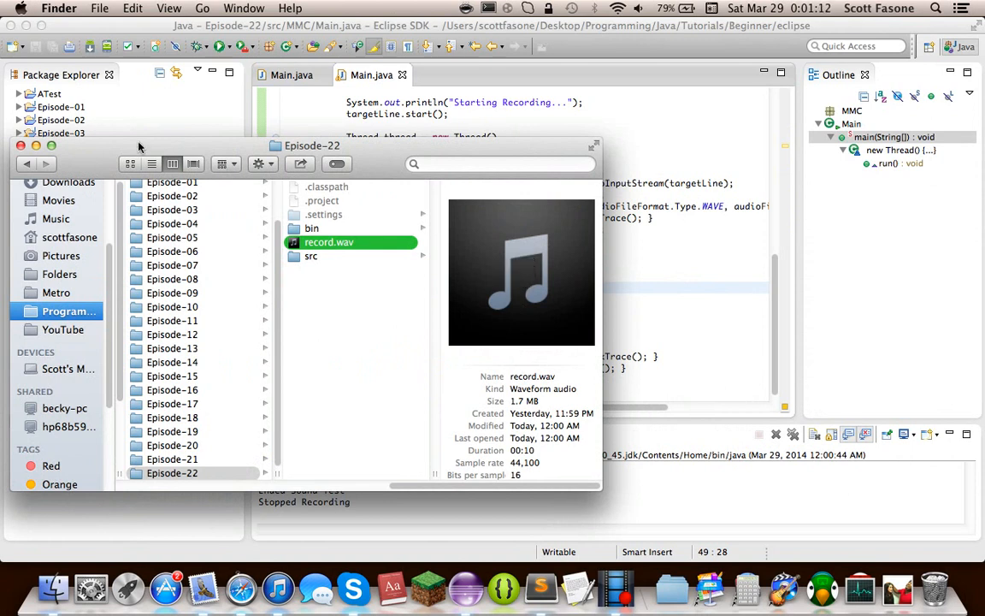
drag(141, 145, 958, 137)
key(super+w)
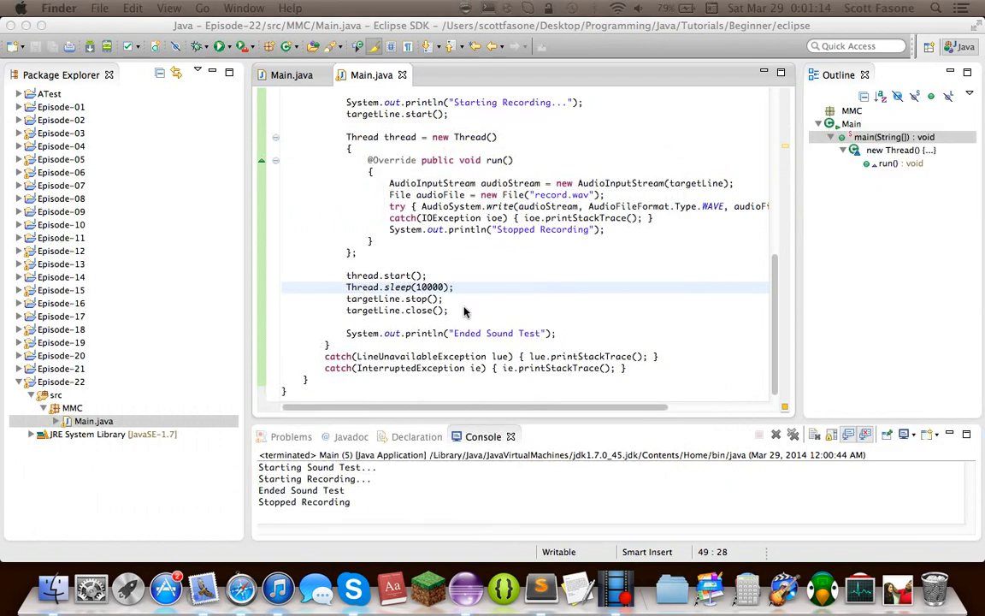
scroll(417, 275, up, 3)
scroll(464, 313, up, 1)
scroll(465, 313, down, 3)
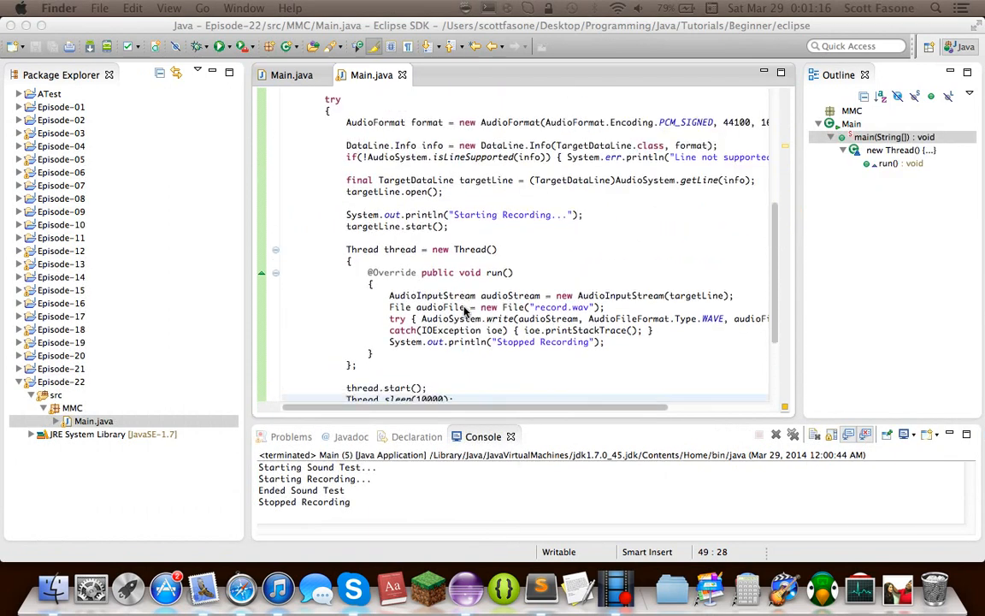
scroll(464, 313, up, 2)
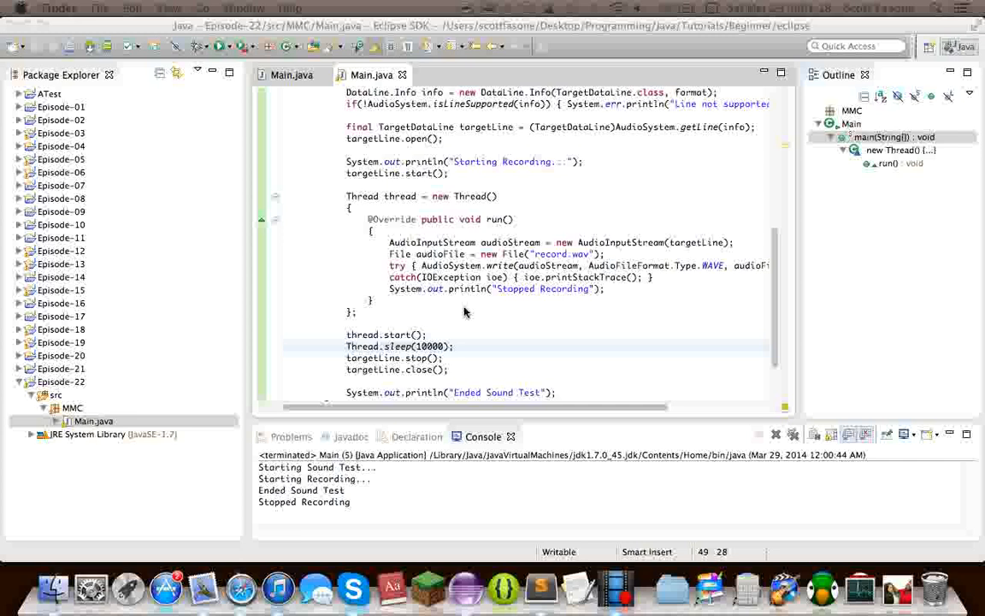
scroll(464, 313, up, 2)
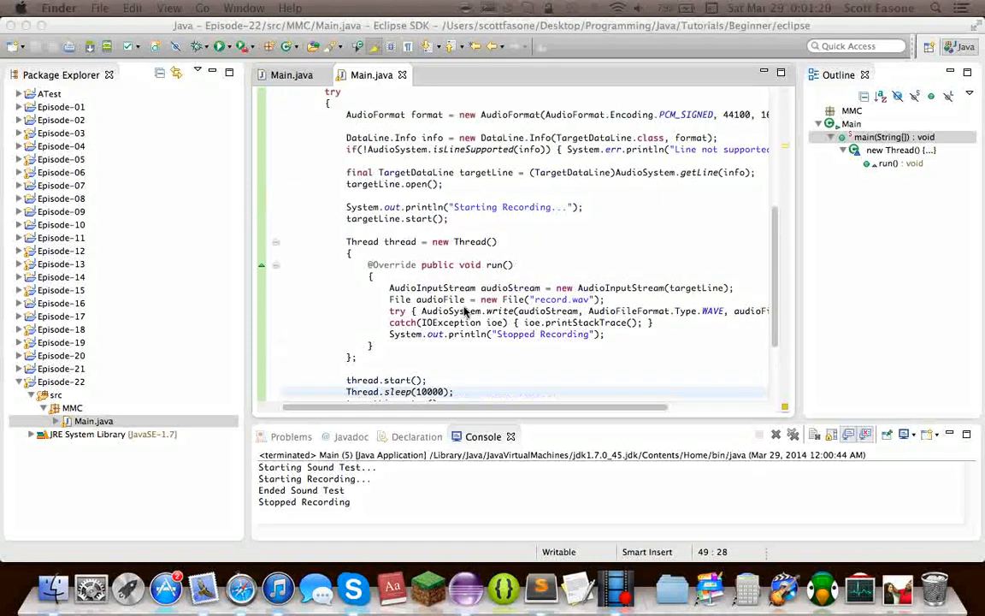
scroll(464, 313, up, 2)
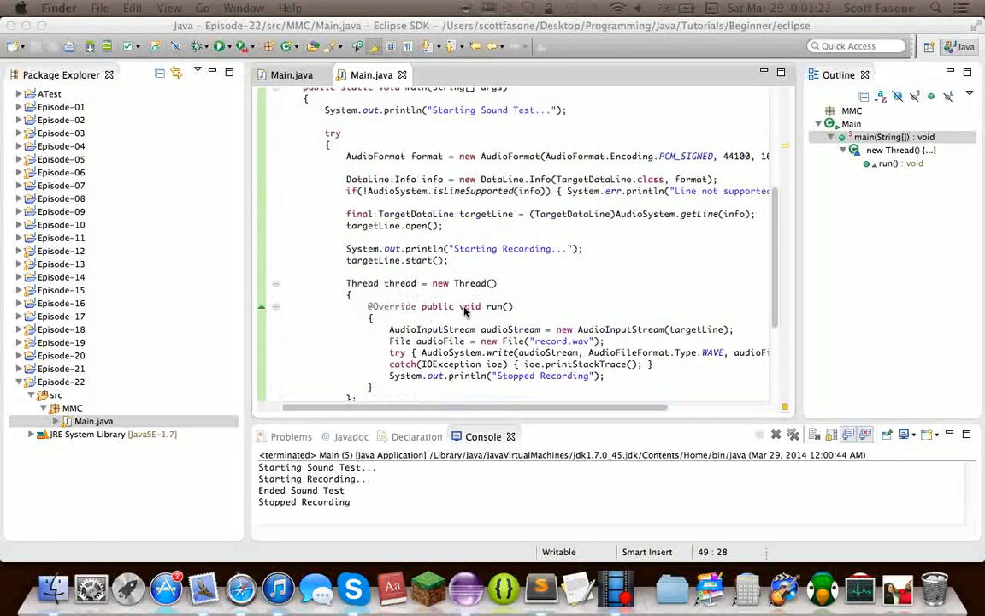
scroll(464, 313, up, 2)
scroll(464, 313, right, 1)
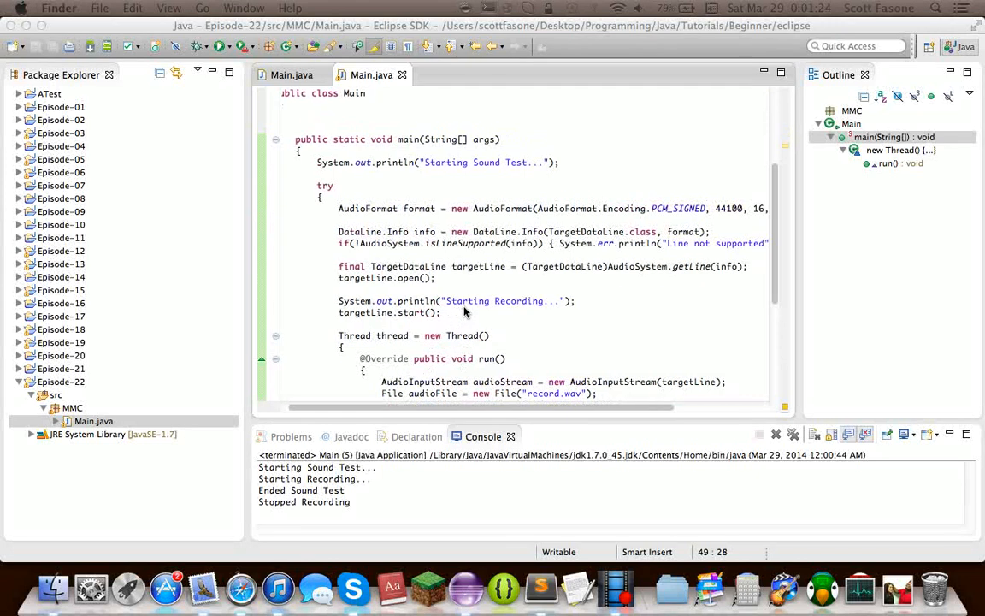
scroll(464, 313, left, 1)
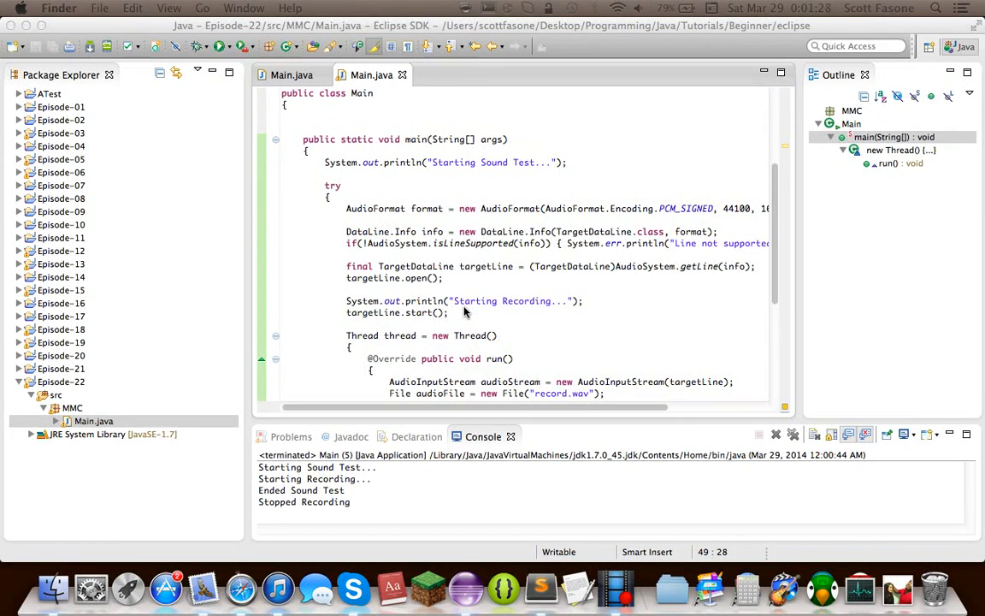
scroll(464, 313, right, 2)
scroll(465, 313, right, 8)
scroll(464, 313, right, 5)
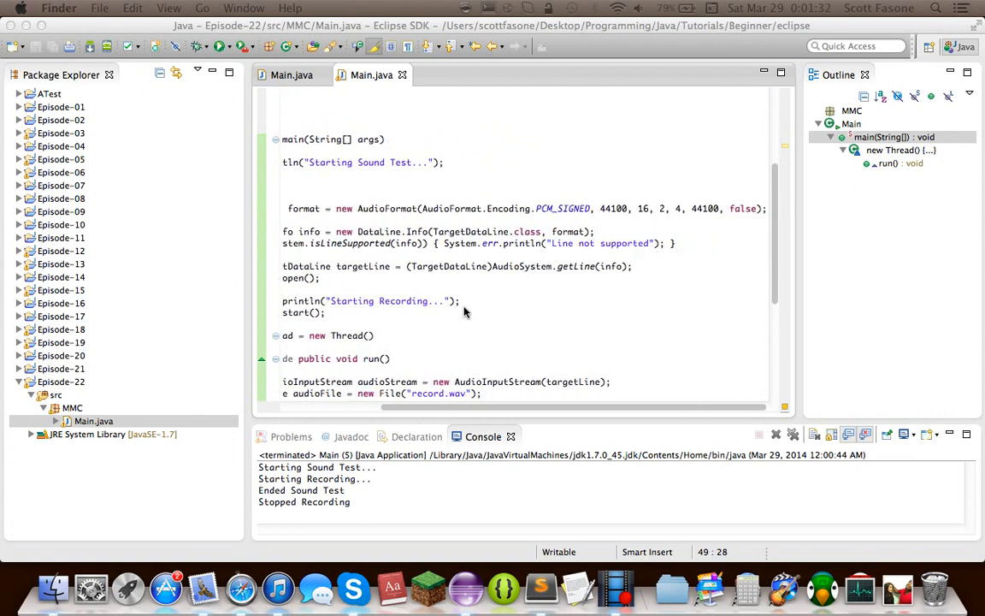
scroll(464, 313, left, 1)
scroll(462, 307, left, 4)
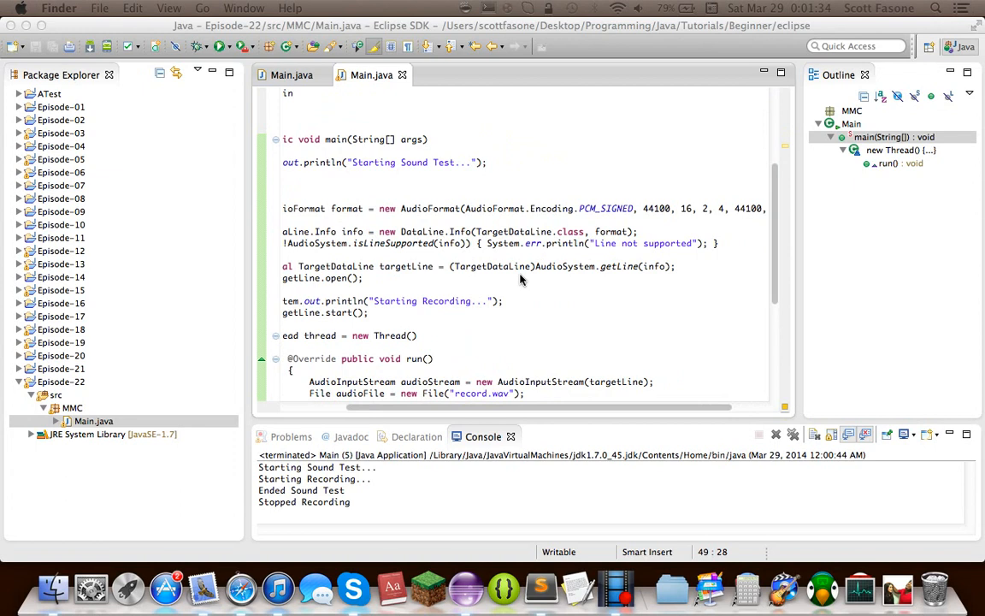
scroll(521, 278, up, 1)
click(441, 218)
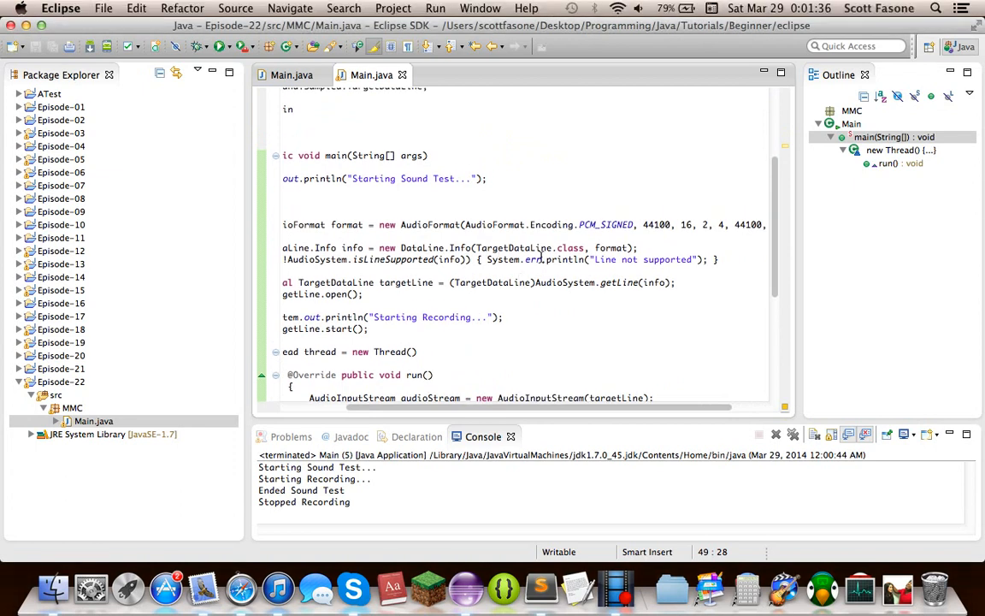
scroll(533, 257, right, 1)
scroll(533, 256, right, 3)
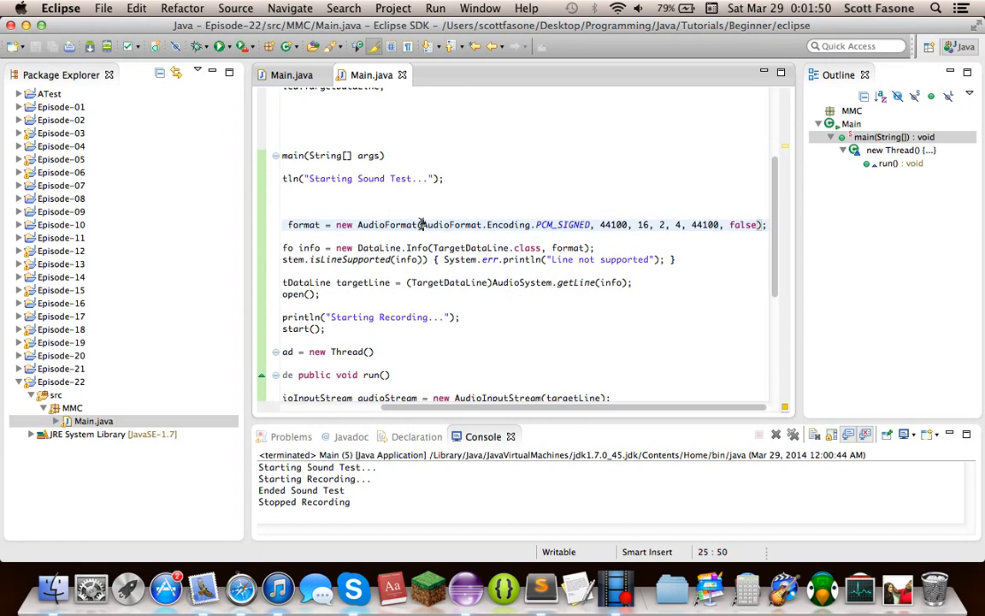
click(421, 224)
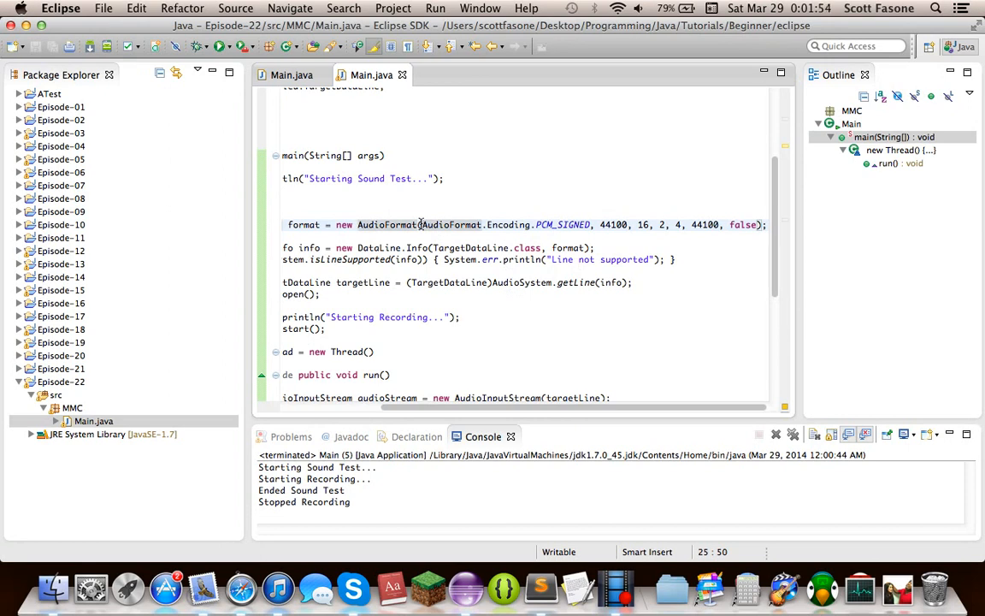
drag(421, 224, 728, 225)
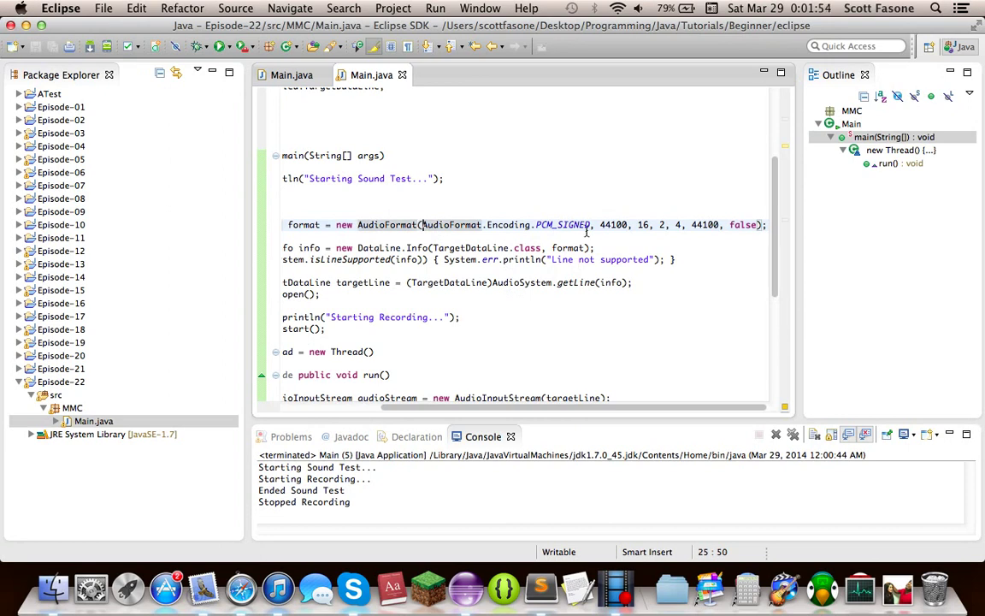
click(706, 224)
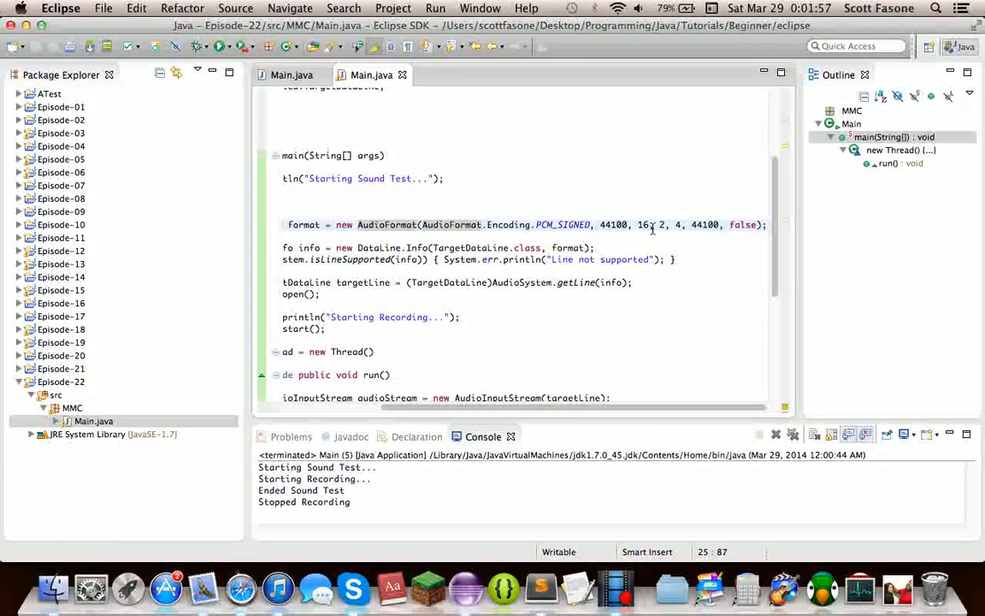
double_click(708, 224)
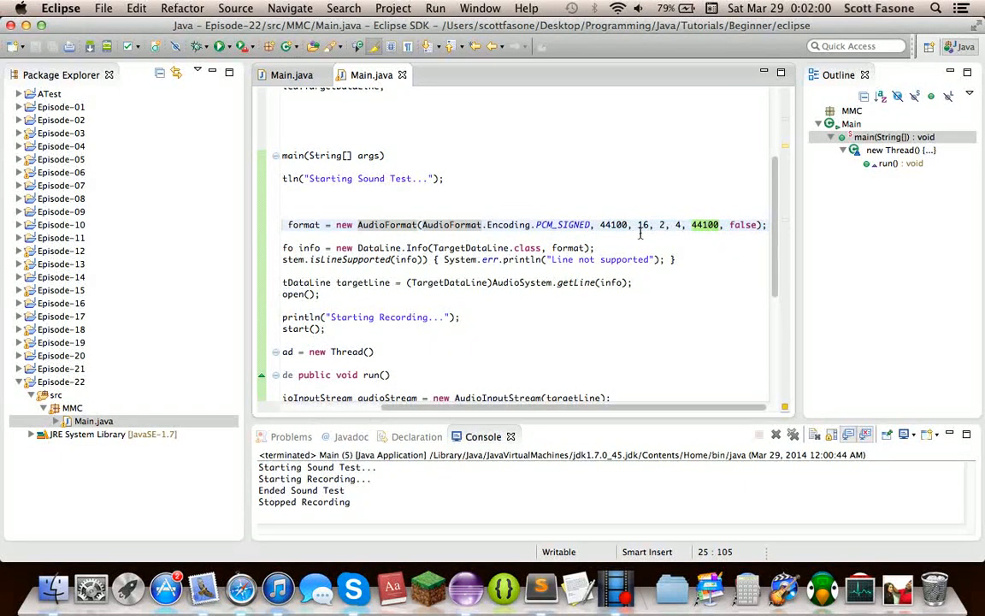
mouse_move(386, 225)
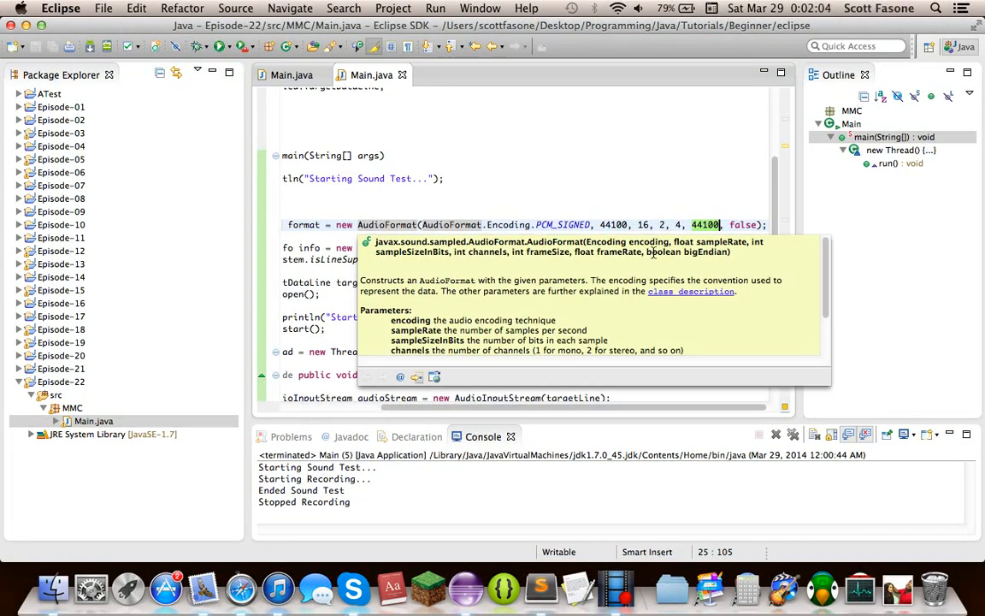
click(693, 224)
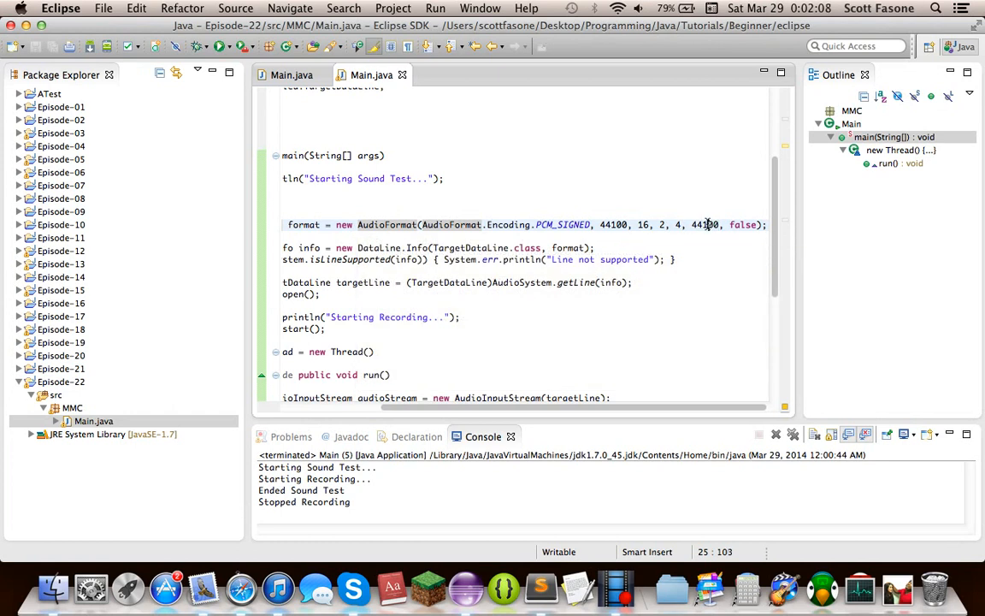
scroll(561, 274, left, 5)
scroll(469, 285, down, 3)
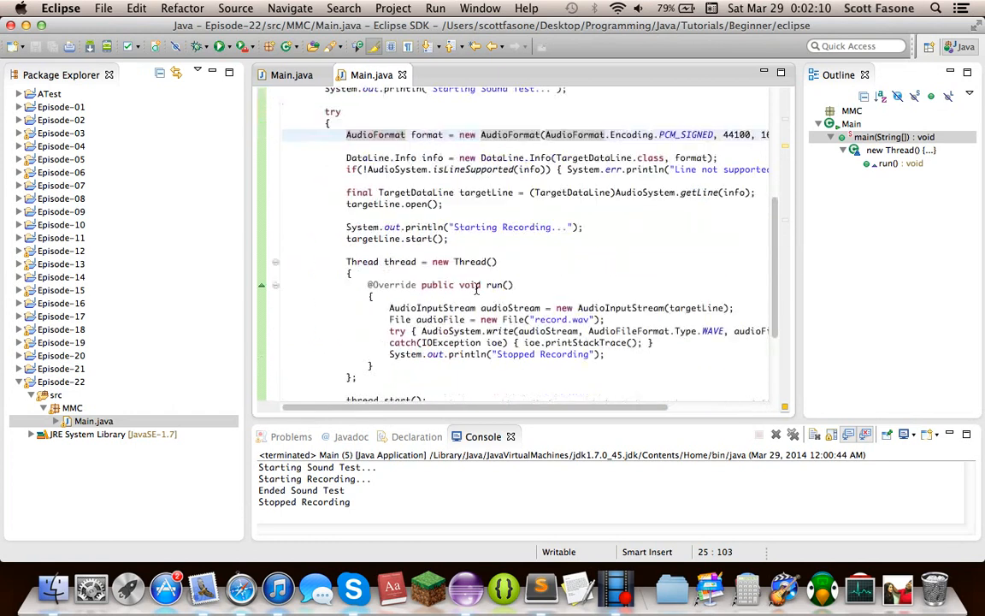
scroll(477, 289, down, 2)
scroll(476, 289, down, 3)
scroll(476, 289, up, 5)
scroll(476, 289, up, 2)
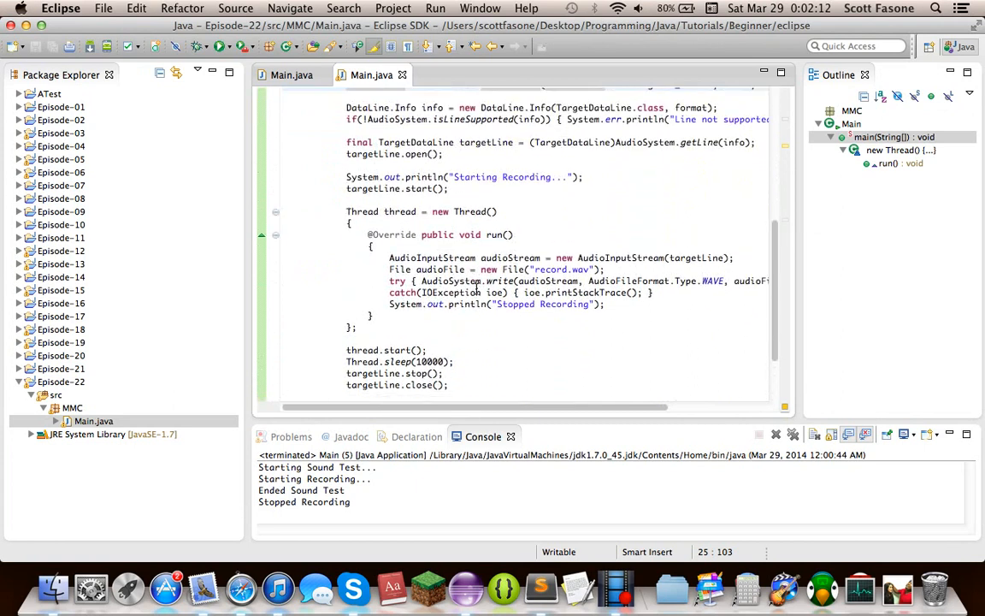
scroll(476, 289, down, 8)
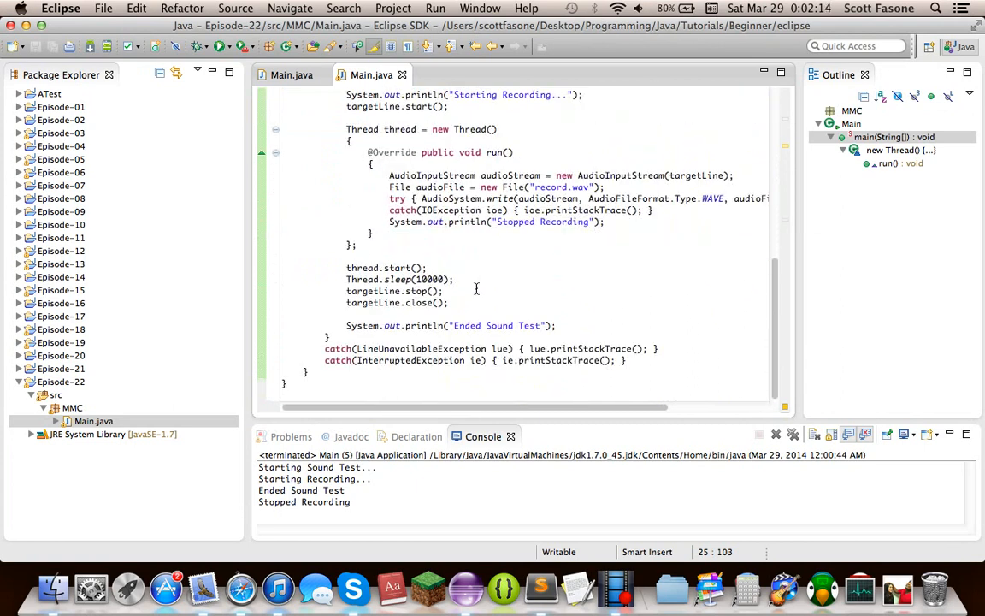
scroll(477, 290, up, 5)
scroll(477, 286, up, 1)
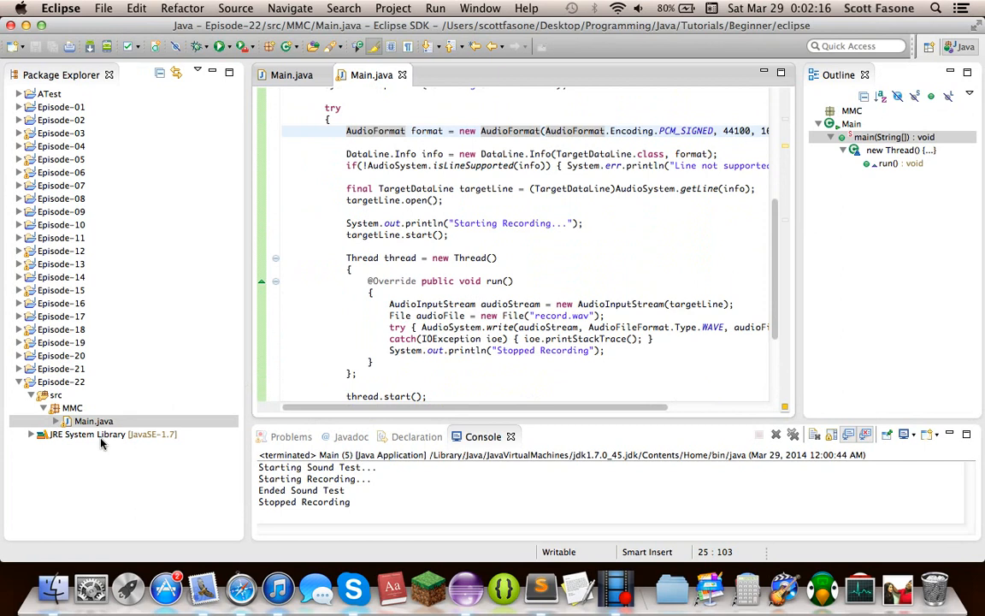